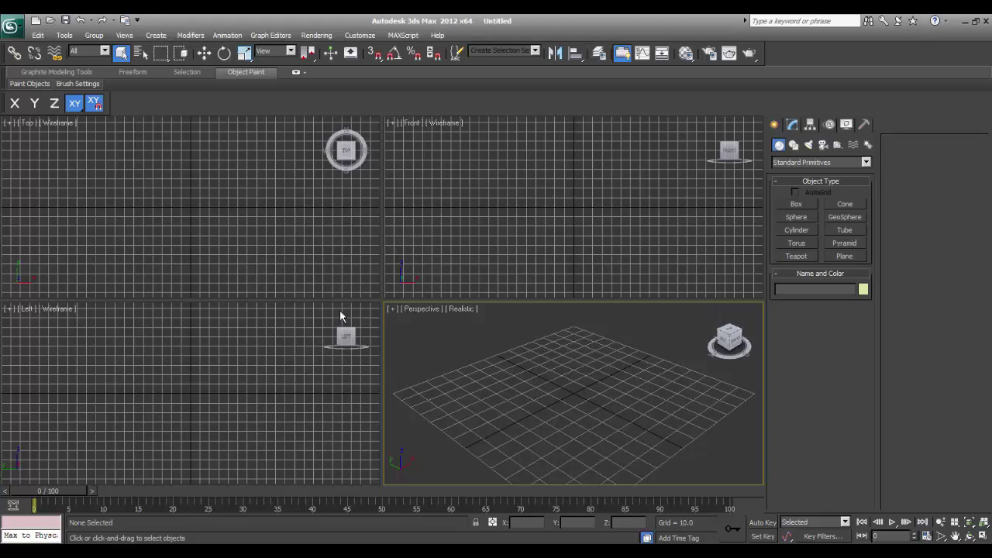
# Create an open straight stair in the Top viewport, about 216 long, 53 wide and 66 in overall rise.
pyautogui.click(828, 163)
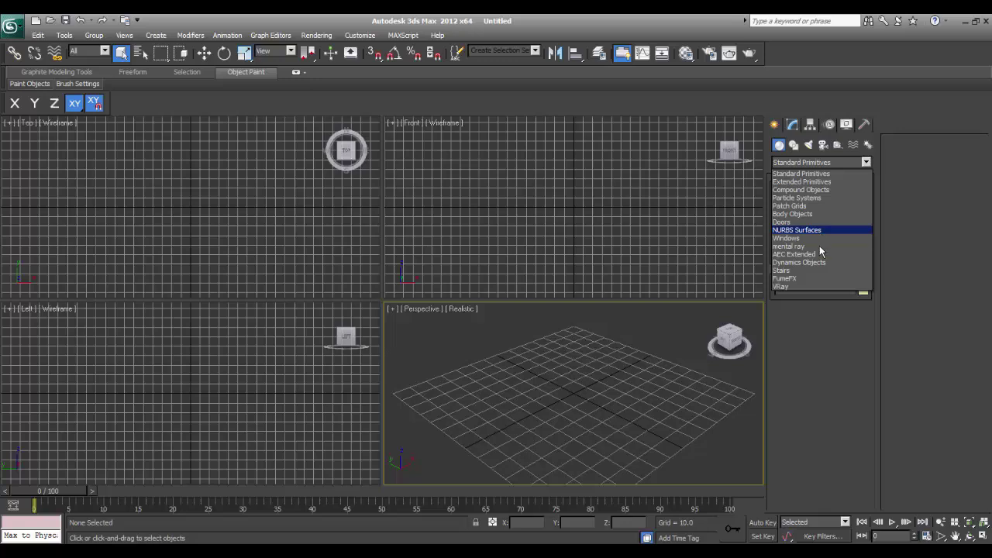
pyautogui.click(796, 271)
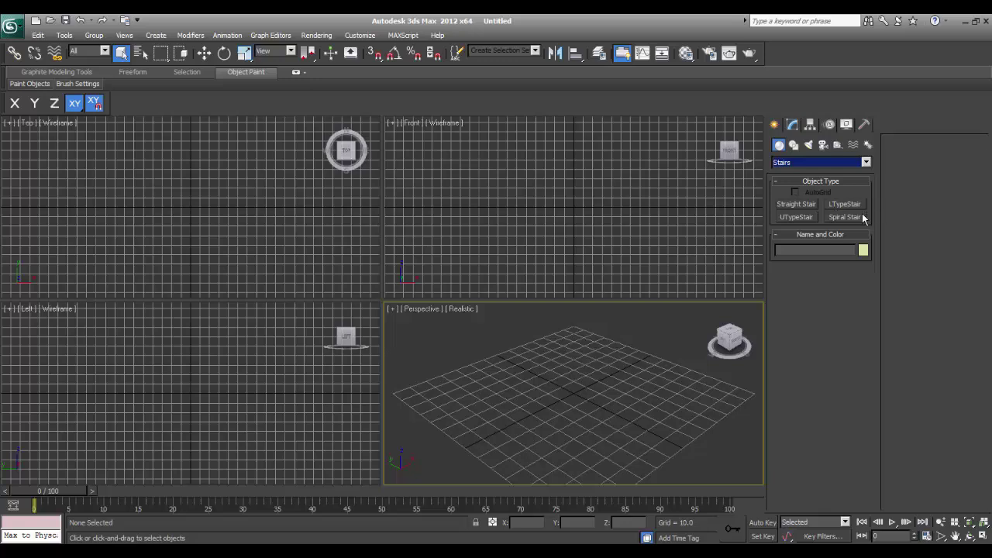
pyautogui.click(800, 204)
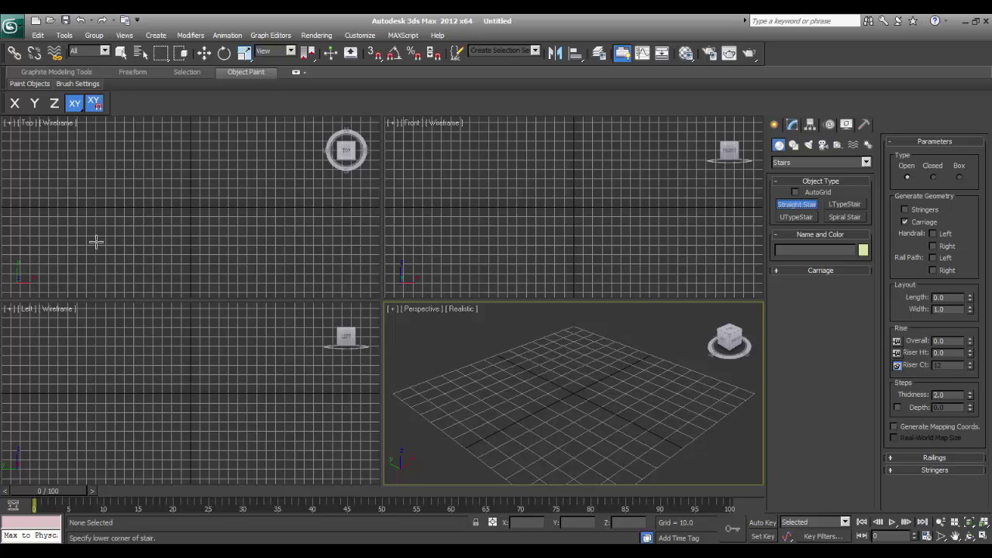
pyautogui.moveTo(70, 207); pyautogui.dragTo(272, 210)
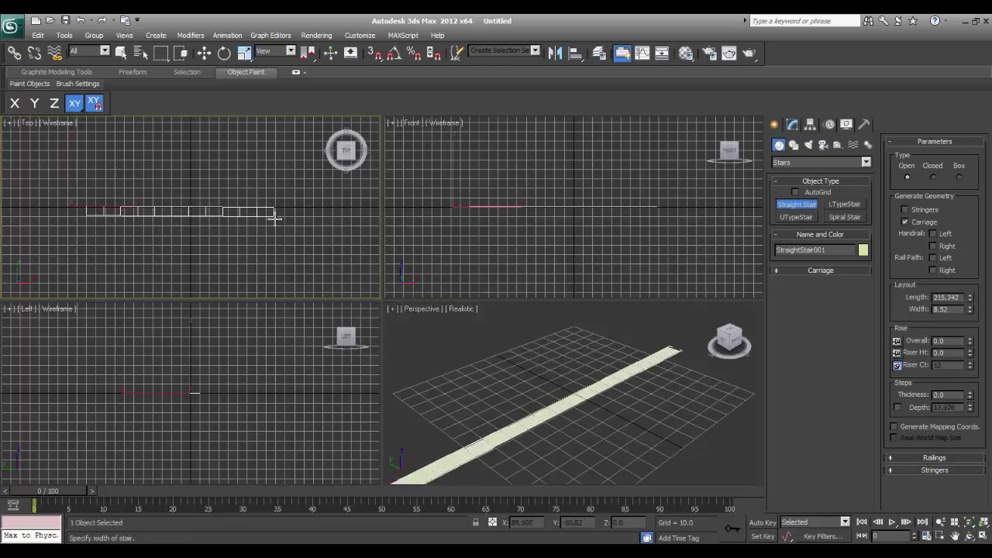
pyautogui.click(278, 255)
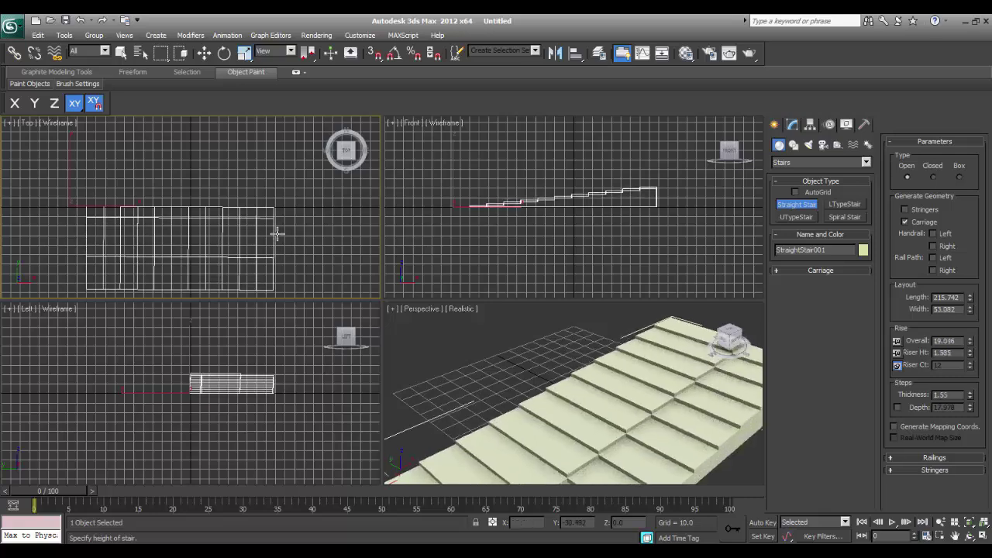
pyautogui.click(269, 196)
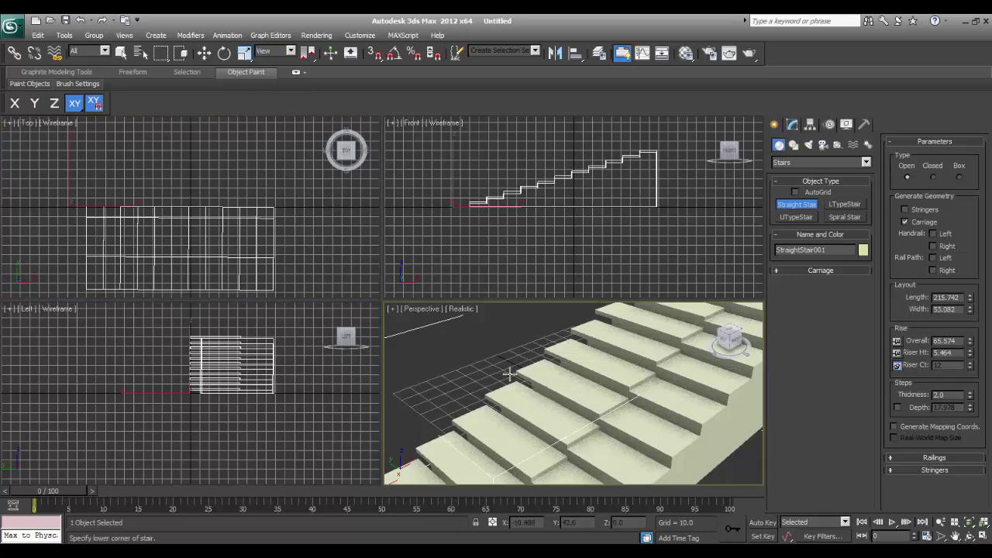
# Maximize the Perspective viewport, frame the whole stair and set the display style to Shaded.
pyautogui.hotkey('alt', 'w')
pyautogui.keyDown('alt'); pyautogui.moveTo(451, 321); pyautogui.dragTo(385, 332, button='middle'); pyautogui.keyUp('alt')
pyautogui.scroll(-4, 443, 319)
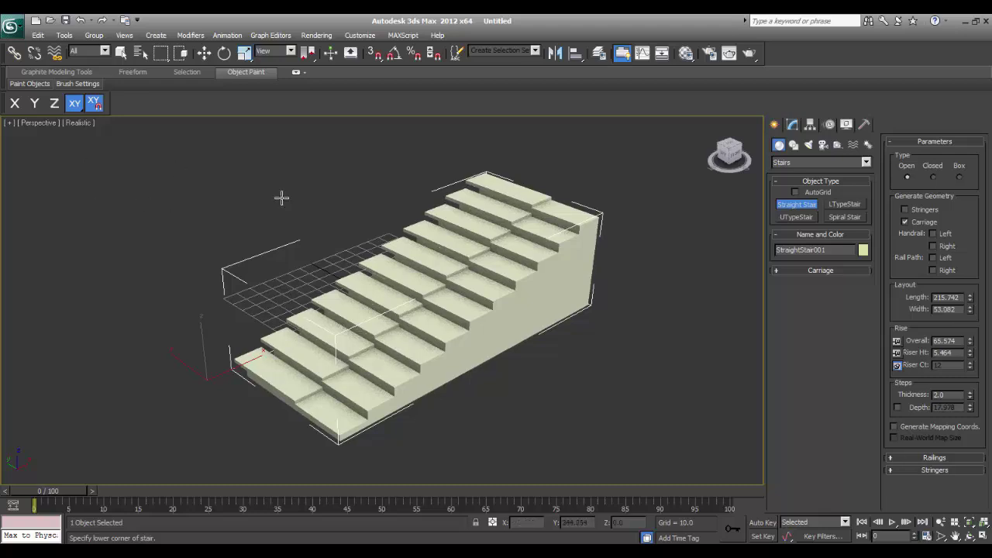
pyautogui.click(78, 125)
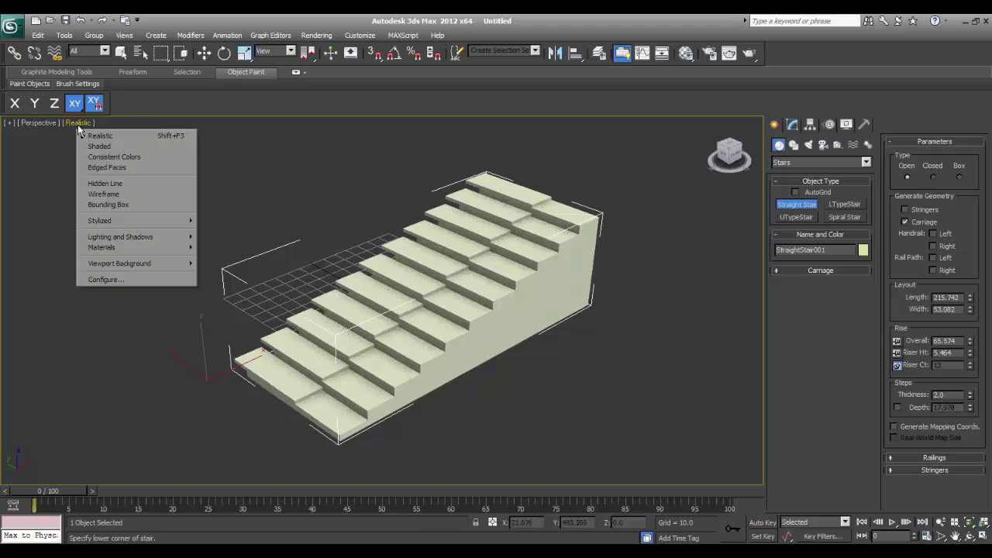
pyautogui.click(89, 145)
pyautogui.scroll(3, 367, 308)
pyautogui.keyDown('alt'); pyautogui.moveTo(366, 307); pyautogui.dragTo(439, 307, button='middle'); pyautogui.keyUp('alt')
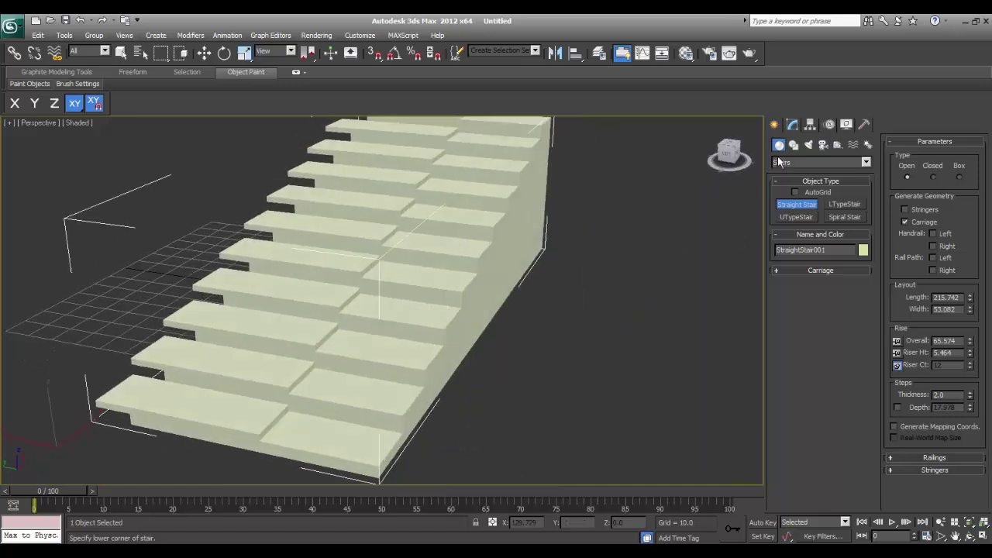
# Change the straight stair's layout to a length of about 198.5 and a width of about 88.1.
pyautogui.click(793, 126)
pyautogui.keyDown('alt'); pyautogui.moveTo(390, 329); pyautogui.dragTo(405, 405, button='middle'); pyautogui.keyUp('alt')
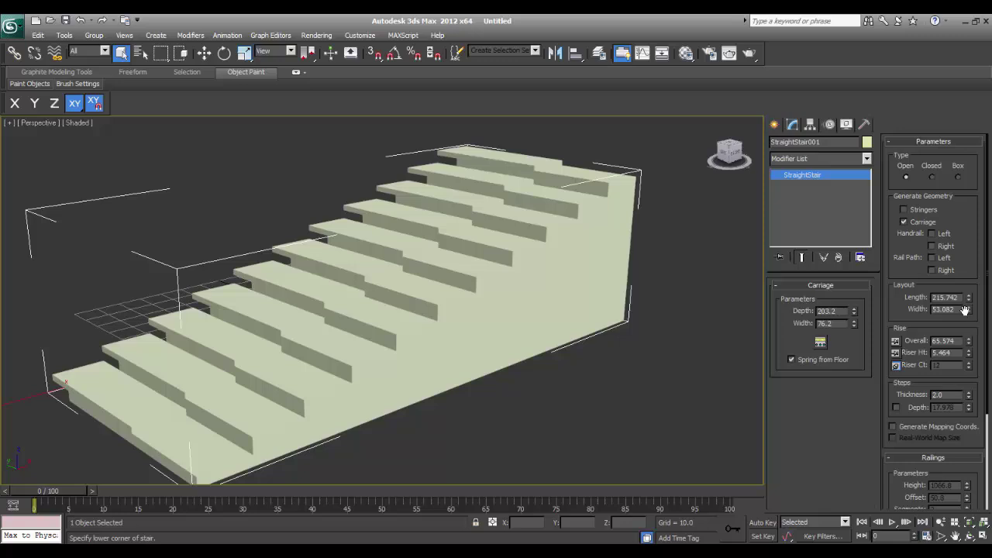
pyautogui.moveTo(968, 311)
pyautogui.mouseDown()
pyautogui.moveTo(966, 269)
pyautogui.moveTo(968, 301)
pyautogui.mouseUp()
pyautogui.keyDown('alt'); pyautogui.moveTo(452, 341); pyautogui.dragTo(494, 384, button='middle'); pyautogui.keyUp('alt')
pyautogui.scroll(-1, 494, 384)
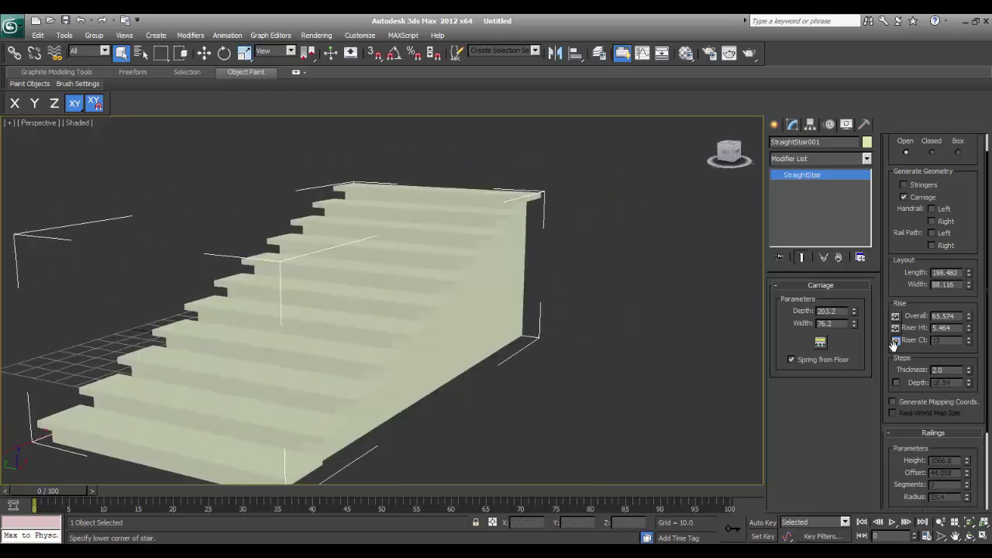
# Try adjusting the stair's rise values, pinning the riser height to experiment with the riser count.
pyautogui.moveTo(922, 351); pyautogui.dragTo(925, 355)
pyautogui.moveTo(969, 323)
pyautogui.mouseDown()
pyautogui.moveTo(967, 313)
pyautogui.moveTo(965, 322)
pyautogui.mouseUp()
pyautogui.keyDown('alt'); pyautogui.moveTo(505, 379); pyautogui.dragTo(523, 381, button='middle'); pyautogui.keyUp('alt')
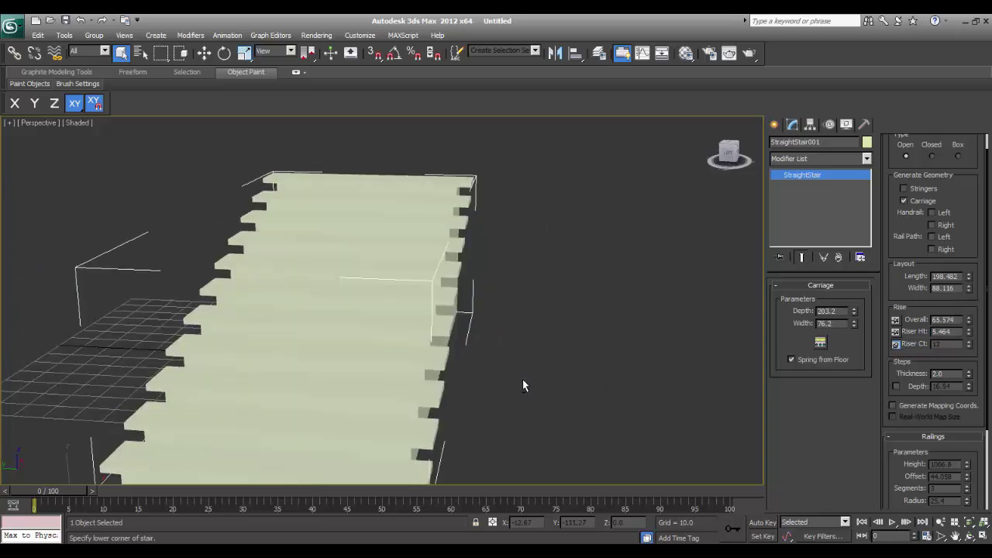
pyautogui.keyDown('alt'); pyautogui.moveTo(391, 400); pyautogui.dragTo(411, 380, button='middle'); pyautogui.keyUp('alt')
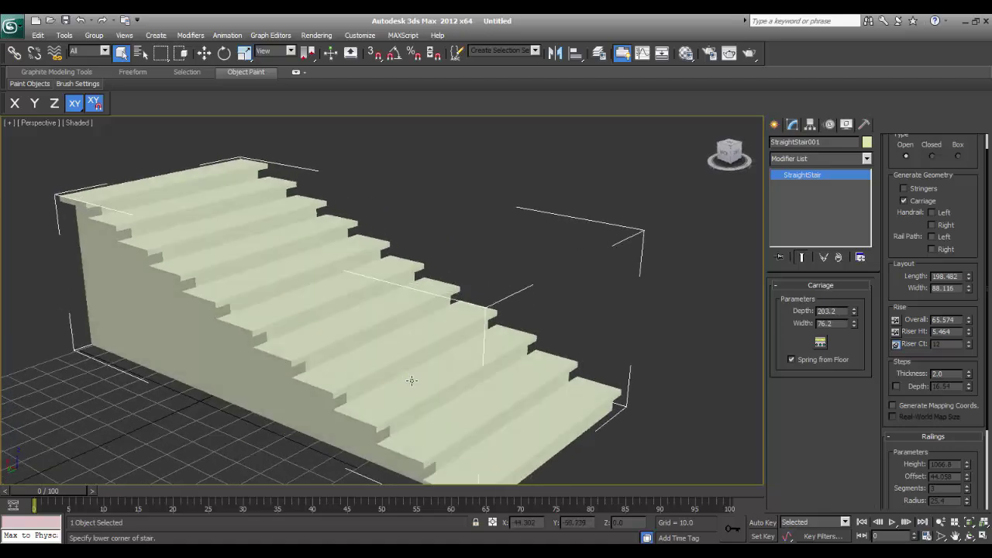
pyautogui.click(896, 331)
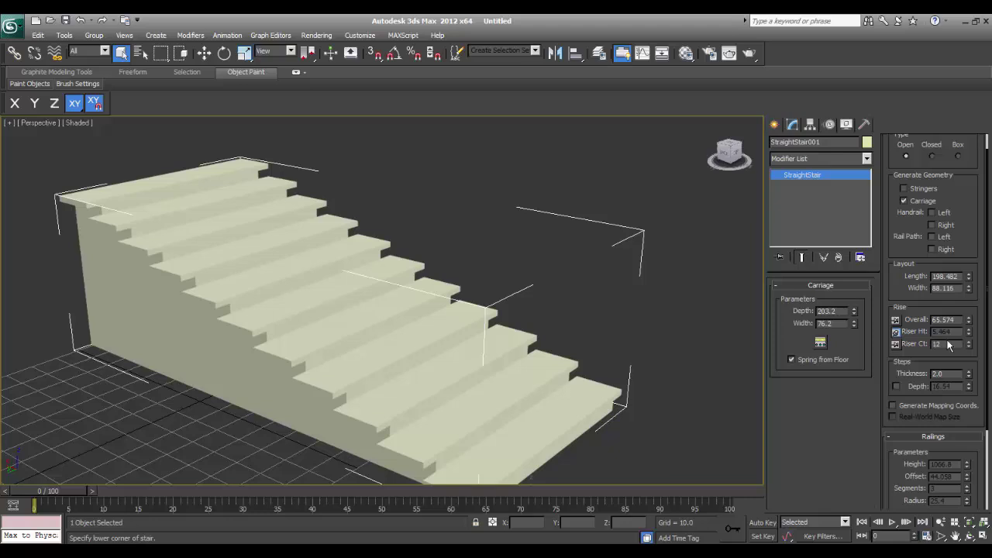
pyautogui.moveTo(970, 344)
pyautogui.mouseDown()
pyautogui.moveTo(970, 330)
pyautogui.moveTo(975, 341)
pyautogui.mouseUp()
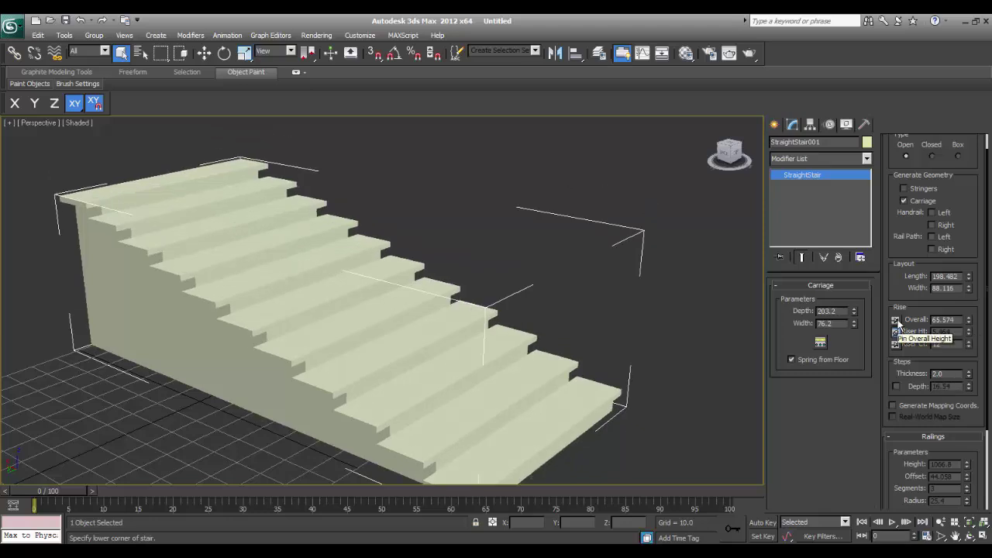
# Pin the stair's overall height and try out other riser and step thickness values.
pyautogui.click(897, 320)
pyautogui.moveTo(970, 326)
pyautogui.mouseDown()
pyautogui.moveTo(970, 299)
pyautogui.moveTo(976, 331)
pyautogui.mouseUp()
pyautogui.scroll(-1, 919, 349)
pyautogui.moveTo(969, 360); pyautogui.dragTo(960, 318)
pyautogui.rightClick(960, 318)
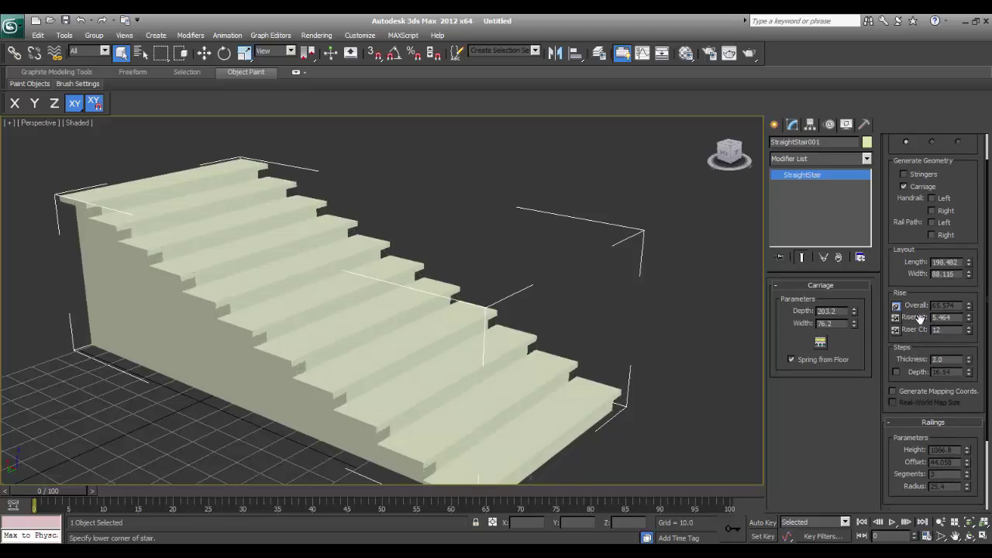
# Add left and right handrails to the straight stair.
pyautogui.scroll(-4, 940, 381)
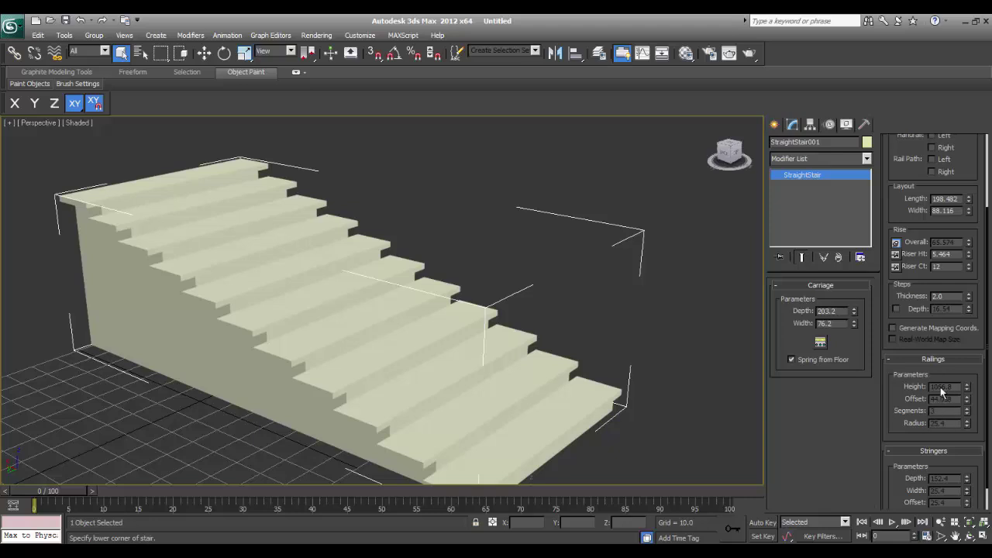
pyautogui.scroll(5, 954, 194)
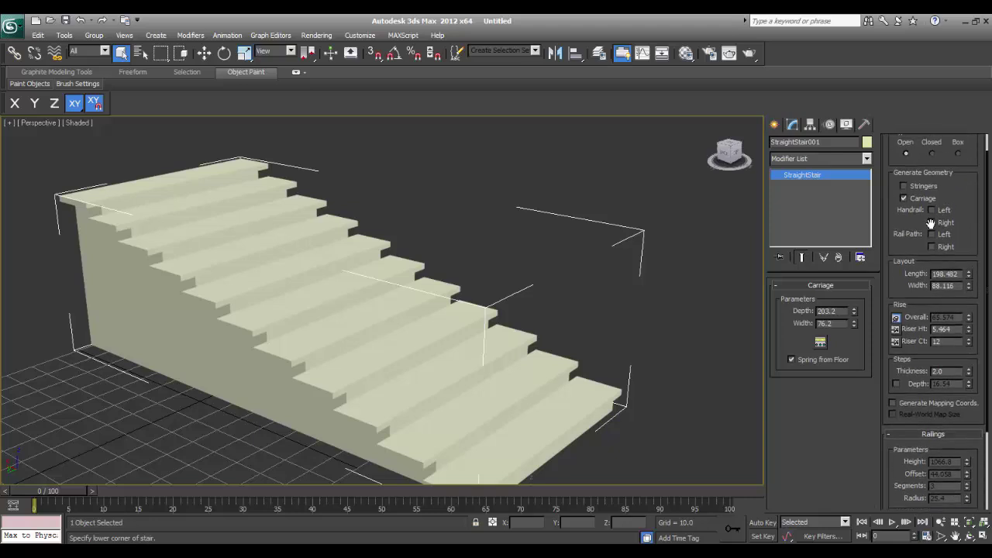
pyautogui.click(931, 210)
pyautogui.click(933, 222)
pyautogui.scroll(-10, 547, 302)
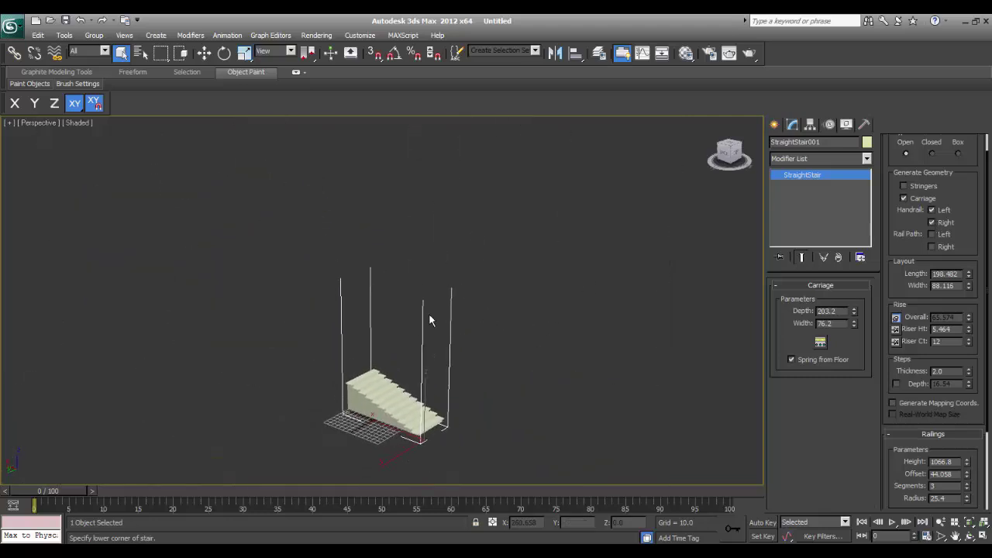
pyautogui.scroll(5, 429, 317)
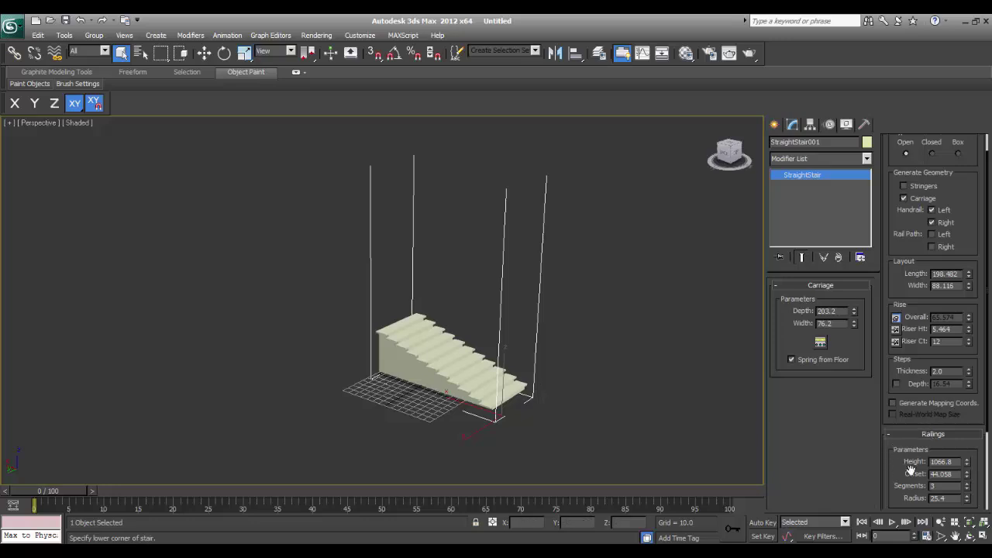
# Lower the railing height to about 21.3 and reduce the railing offset to about 7.9.
pyautogui.moveTo(965, 474); pyautogui.dragTo(963, 522)
pyautogui.scroll(5, 587, 386)
pyautogui.keyDown('alt'); pyautogui.moveTo(518, 338); pyautogui.dragTo(469, 305, button='middle'); pyautogui.keyUp('alt')
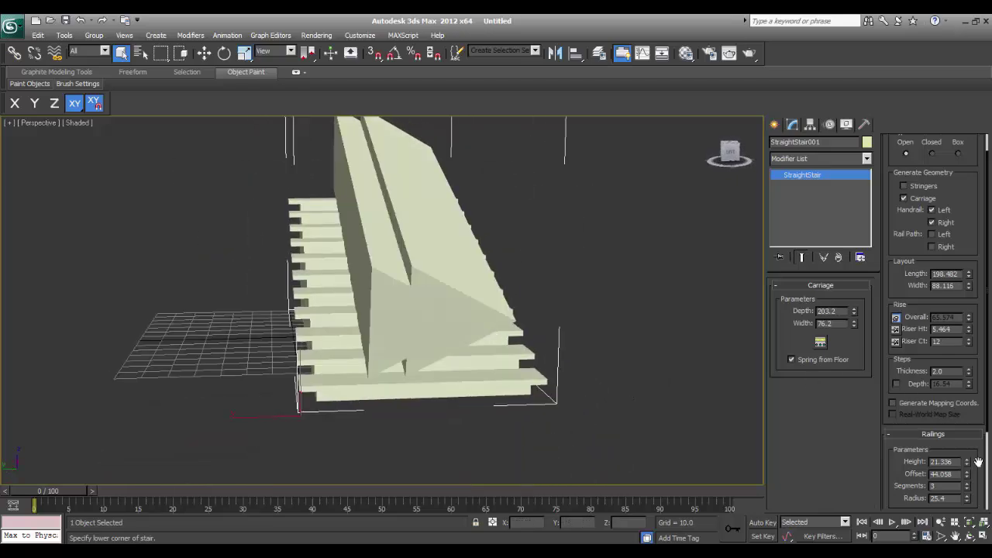
pyautogui.moveTo(968, 480); pyautogui.dragTo(980, 525)
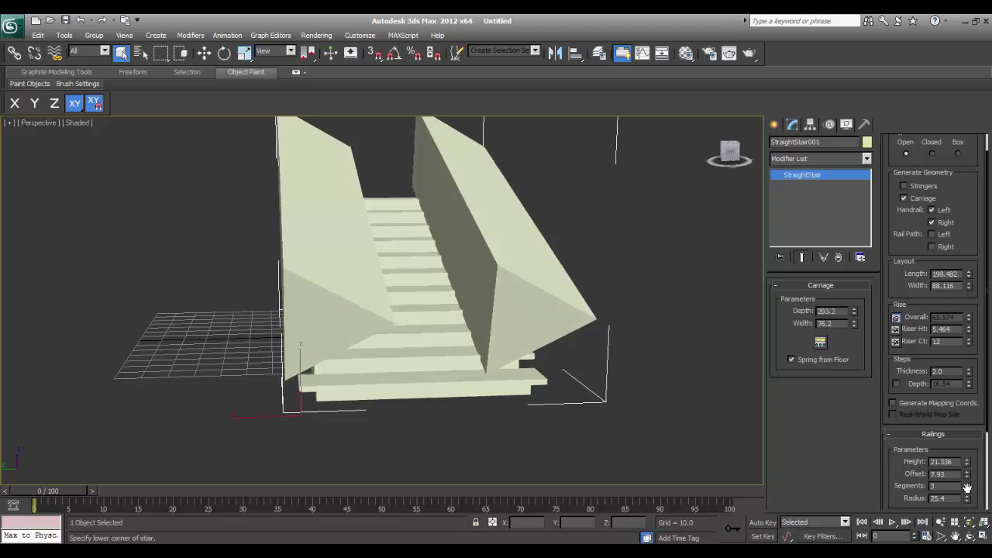
# Set the railings to 12 segments and thin them to a radius of about 1.5.
pyautogui.moveTo(967, 491)
pyautogui.mouseDown()
pyautogui.moveTo(958, 474)
pyautogui.moveTo(948, 485)
pyautogui.mouseUp()
pyautogui.keyDown('alt'); pyautogui.moveTo(338, 316); pyautogui.dragTo(413, 328, button='middle'); pyautogui.keyUp('alt')
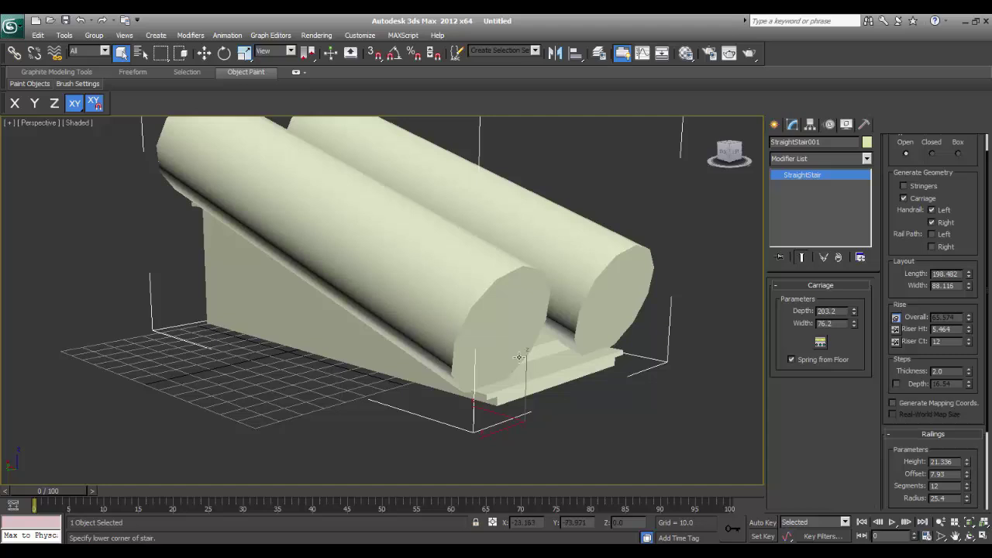
pyautogui.moveTo(968, 502); pyautogui.dragTo(968, 527)
pyautogui.keyDown('alt'); pyautogui.moveTo(478, 435); pyautogui.dragTo(475, 398, button='middle'); pyautogui.keyUp('alt')
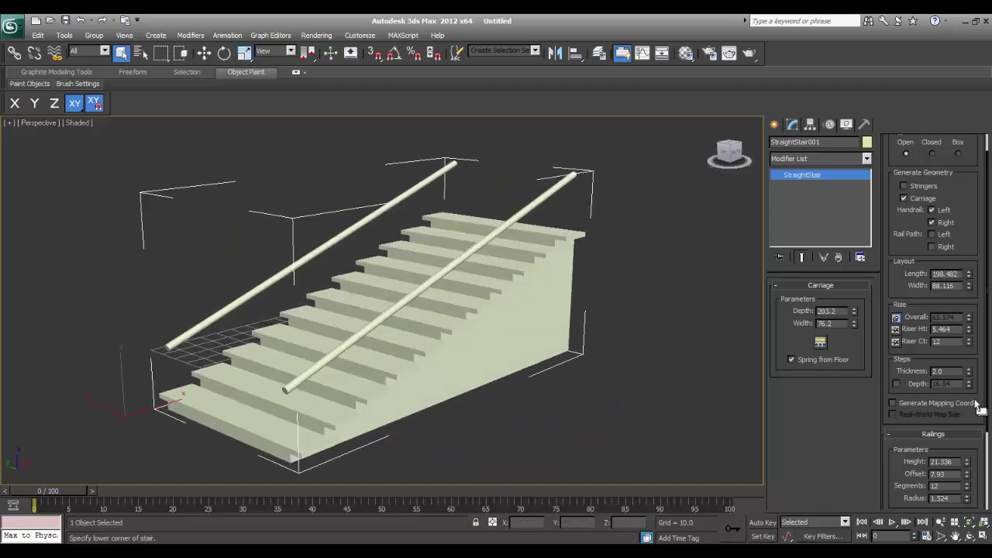
# Add stringers to both sides of the straight stair and inspect them from several angles.
pyautogui.moveTo(892, 464); pyautogui.dragTo(894, 358)
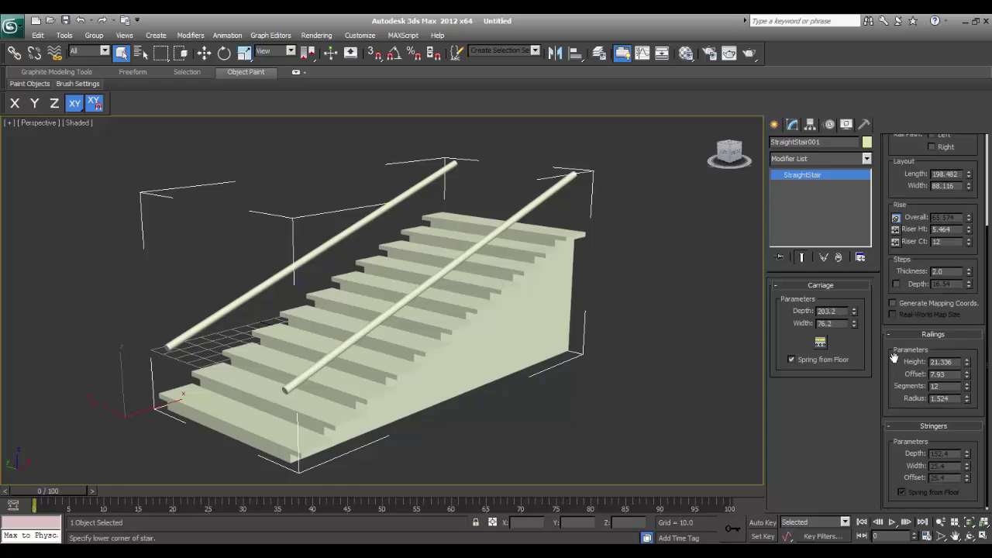
pyautogui.scroll(5, 922, 321)
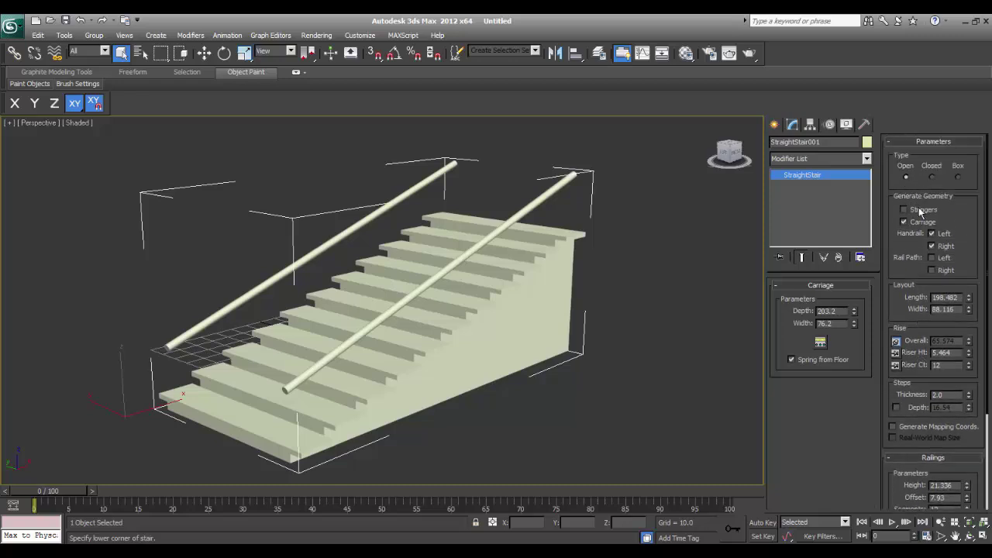
pyautogui.click(920, 212)
pyautogui.keyDown('alt'); pyautogui.moveTo(416, 320); pyautogui.dragTo(395, 348, button='middle'); pyautogui.keyUp('alt')
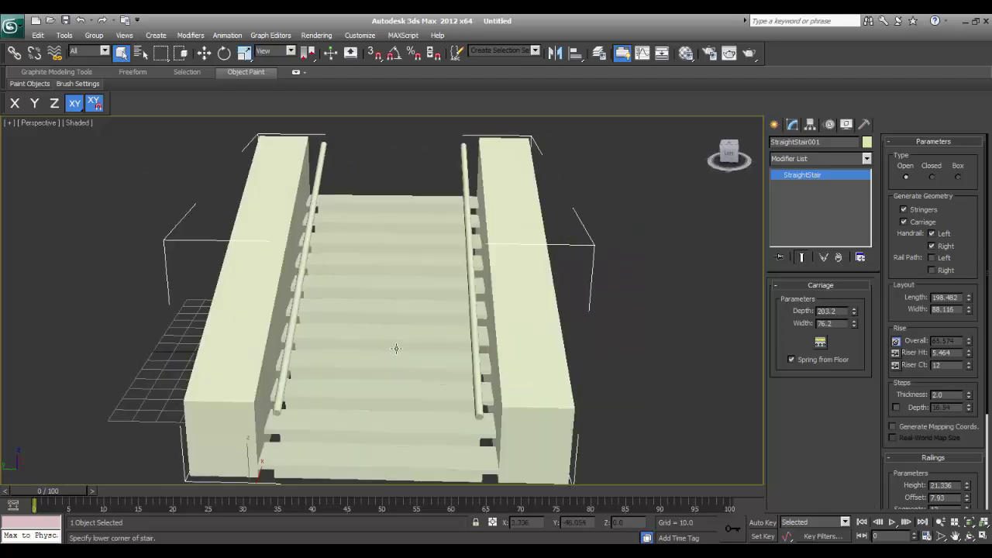
pyautogui.keyDown('alt'); pyautogui.moveTo(506, 237); pyautogui.dragTo(425, 344, button='middle'); pyautogui.keyUp('alt')
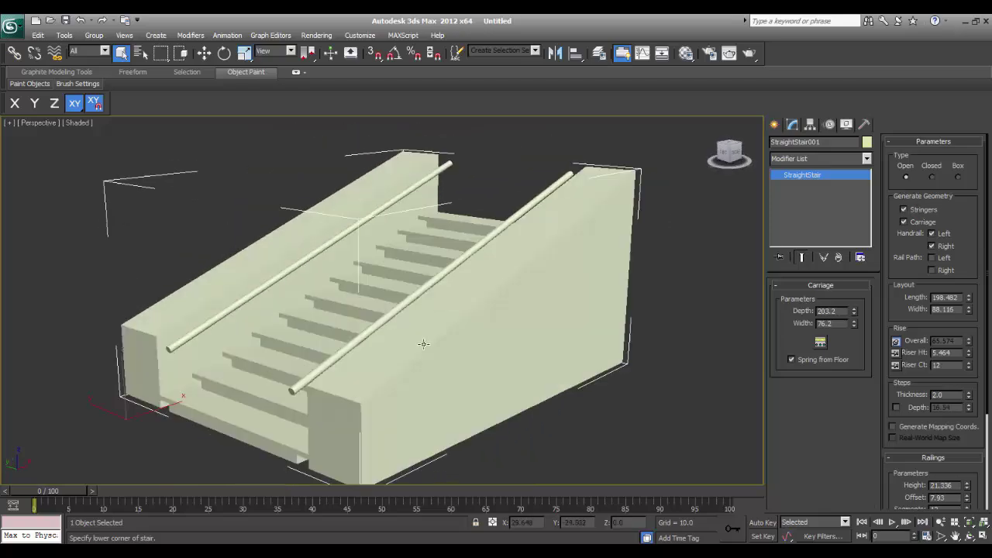
# Reduce the stringer width to about 8.9 and set the stringer offset to about 25.7.
pyautogui.scroll(-5, 887, 329)
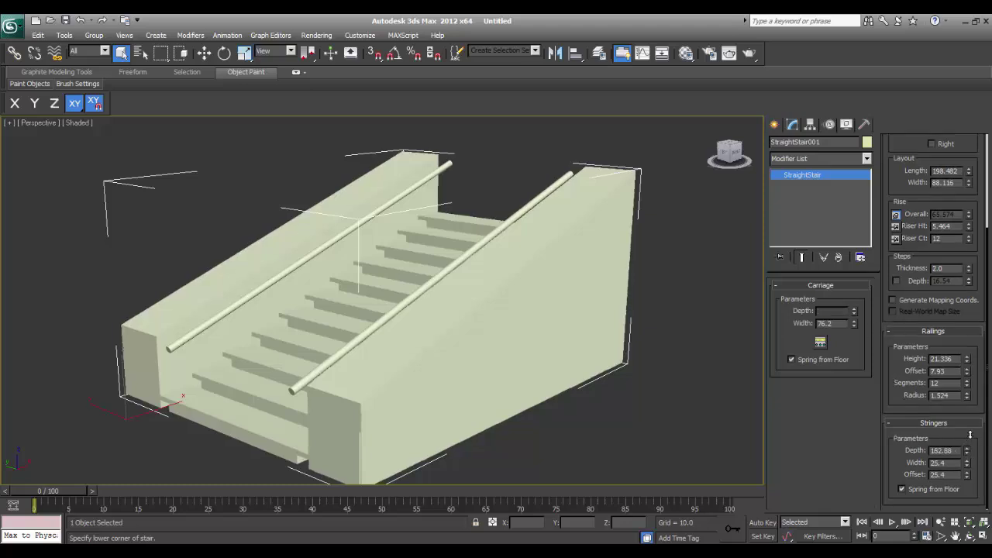
pyautogui.moveTo(968, 466)
pyautogui.mouseDown()
pyautogui.moveTo(969, 505)
pyautogui.moveTo(967, 475)
pyautogui.mouseUp()
pyautogui.keyDown('alt'); pyautogui.moveTo(317, 413); pyautogui.dragTo(512, 325, button='middle'); pyautogui.keyUp('alt')
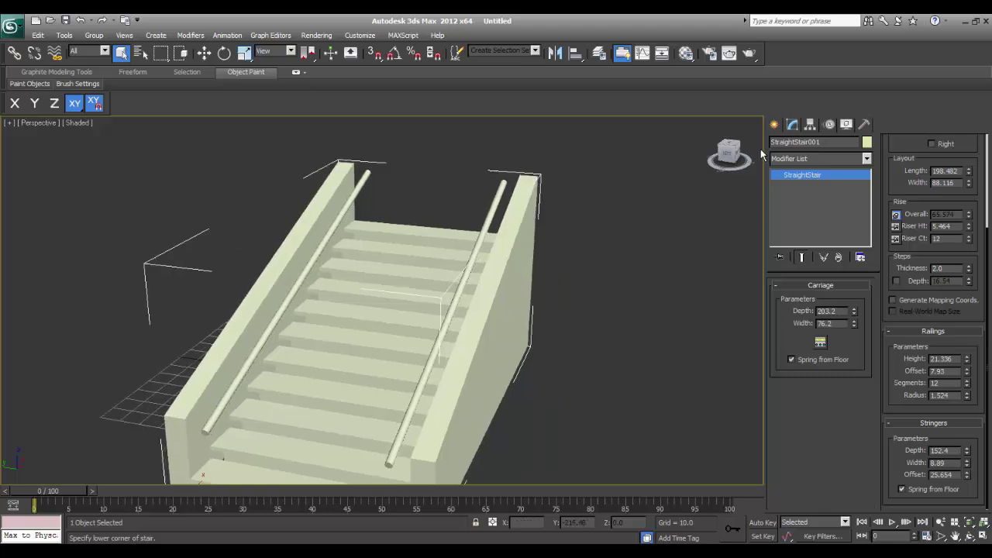
# Create an L-type stair in the Perspective viewport beside the straight stair, drawing its lengths and height freehand.
pyautogui.click(773, 124)
pyautogui.moveTo(574, 296); pyautogui.dragTo(409, 279, button='middle')
pyautogui.scroll(-3, 530, 285)
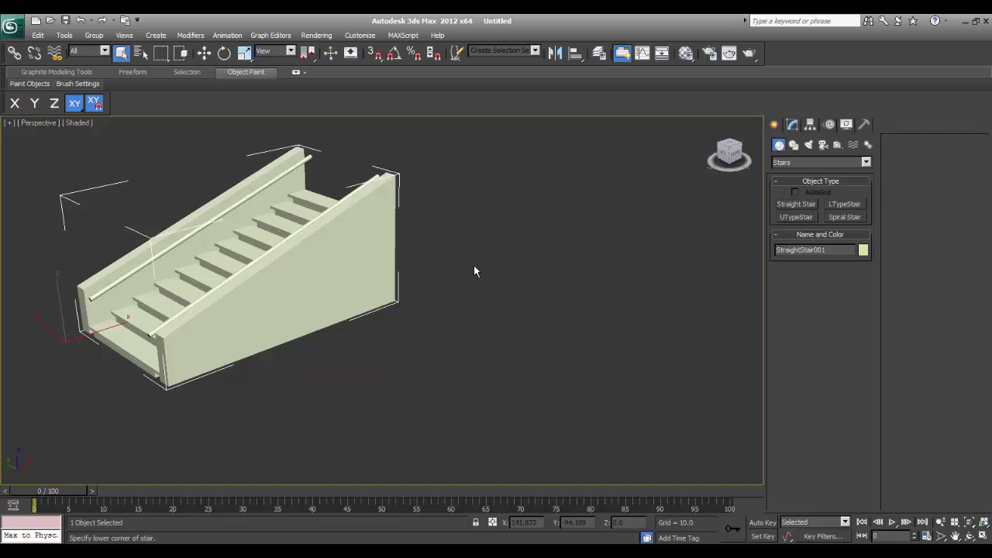
pyautogui.moveTo(475, 266); pyautogui.dragTo(495, 254, button='middle')
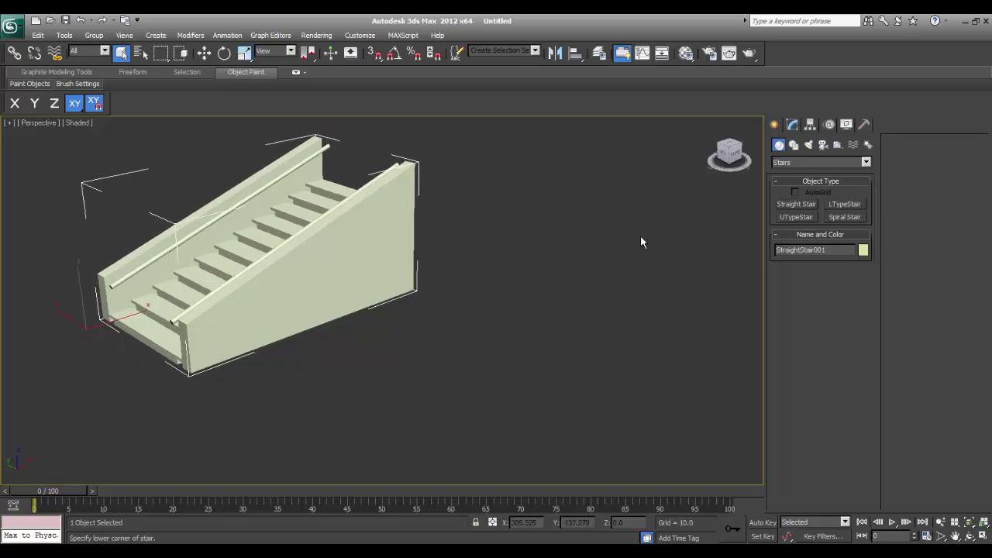
pyautogui.click(844, 204)
pyautogui.scroll(-3, 445, 321)
pyautogui.moveTo(226, 418); pyautogui.dragTo(673, 225)
pyautogui.click(412, 151)
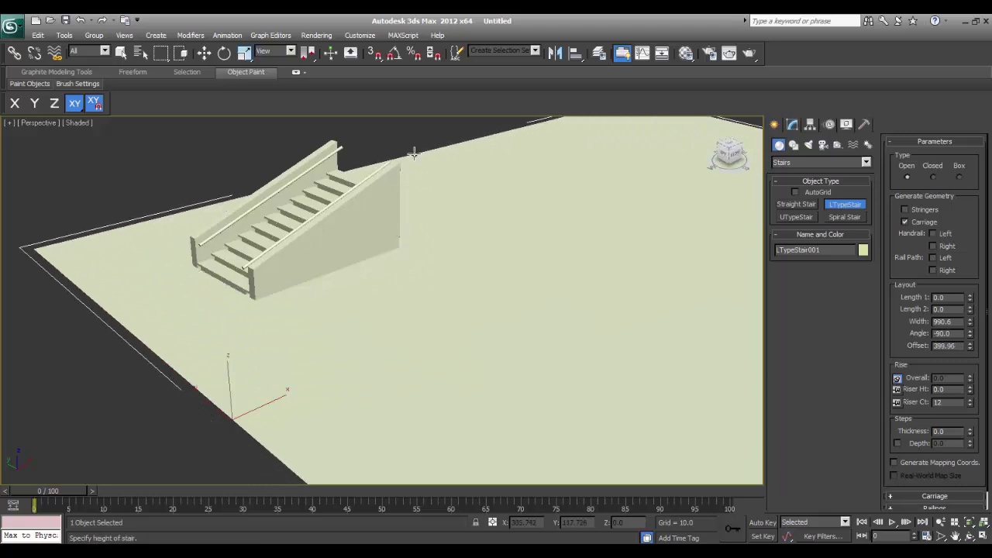
pyautogui.scroll(-5, 412, 153)
pyautogui.click(491, 135)
pyautogui.rightClick(467, 282)
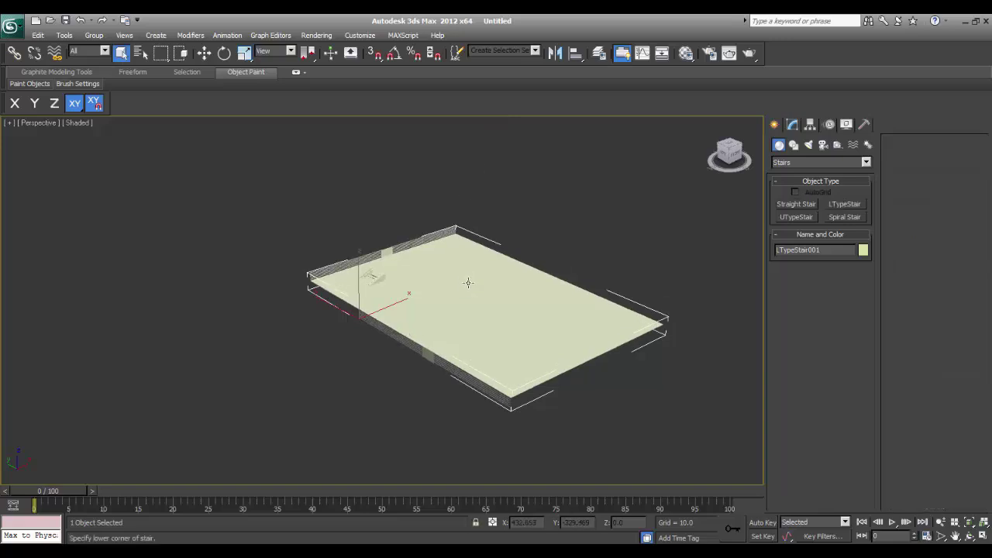
# Move the L-type stair away from the straight stair and open its parameters for editing.
pyautogui.press('w')
pyautogui.moveTo(342, 306); pyautogui.dragTo(413, 341)
pyautogui.keyDown('alt'); pyautogui.moveTo(543, 392); pyautogui.dragTo(572, 359, button='middle'); pyautogui.keyUp('alt')
pyautogui.click(793, 125)
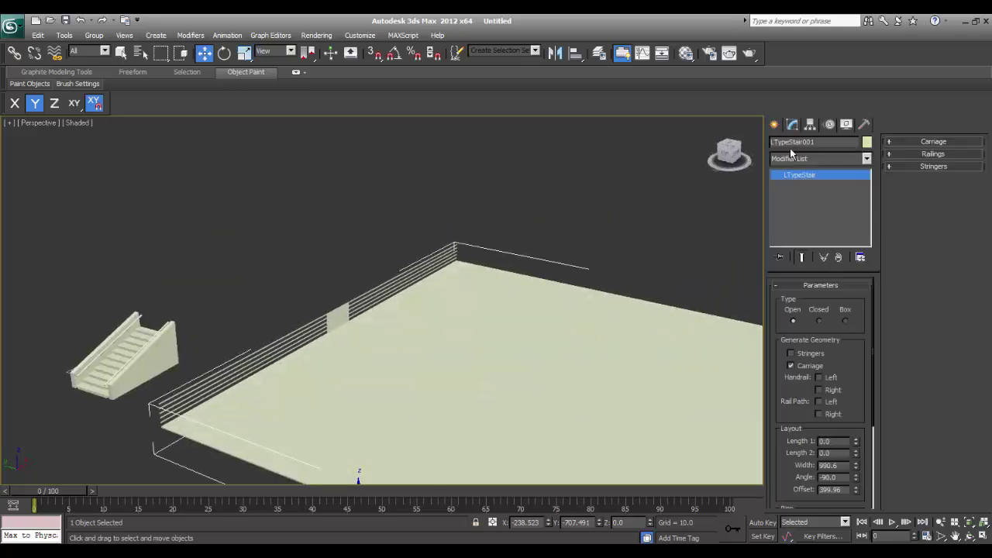
# Reduce the L-type stair's width to about 138.7 and its offset to about 28.
pyautogui.scroll(-3, 854, 397)
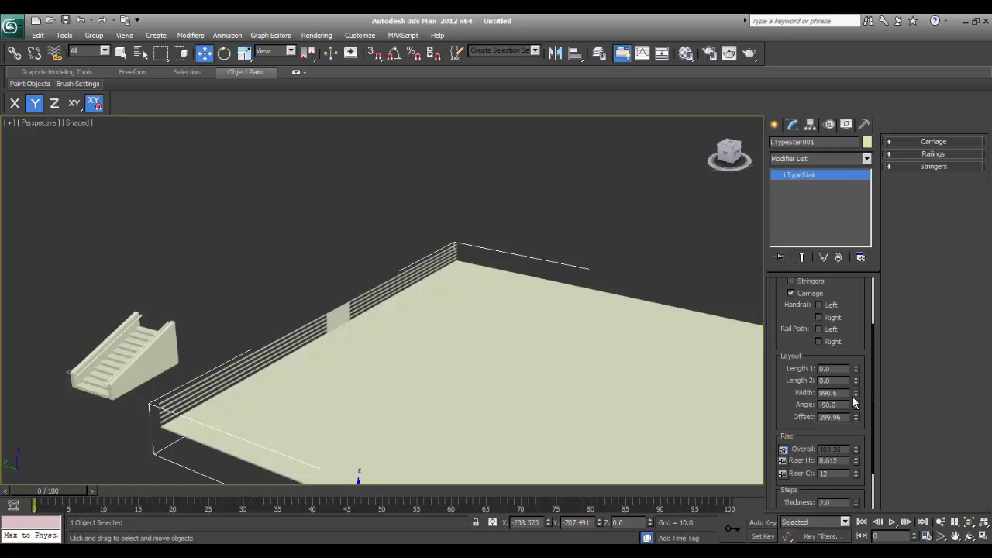
pyautogui.moveTo(488, 347); pyautogui.dragTo(424, 279, button='middle')
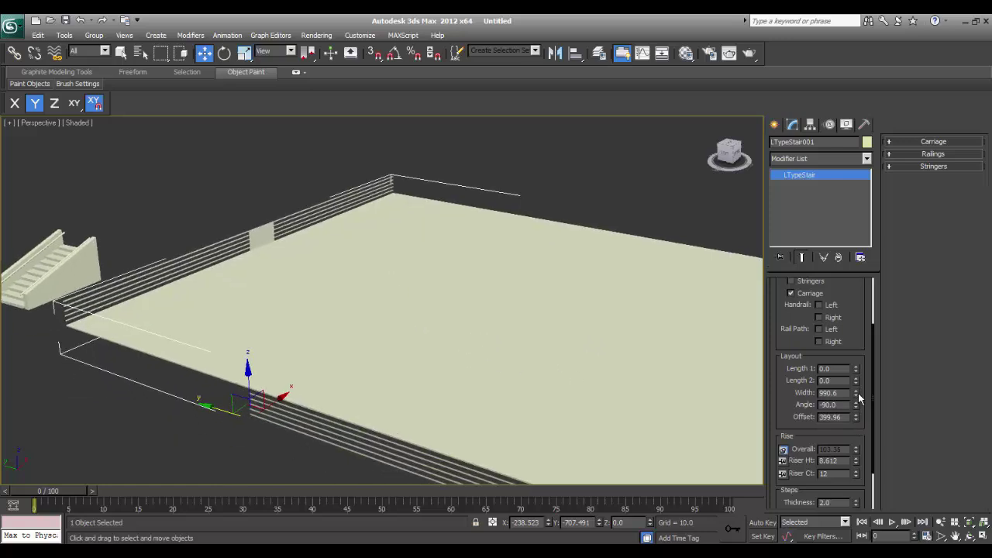
pyautogui.moveTo(856, 397); pyautogui.dragTo(856, 448)
pyautogui.keyDown('alt'); pyautogui.moveTo(465, 371); pyautogui.dragTo(469, 400, button='middle'); pyautogui.keyUp('alt')
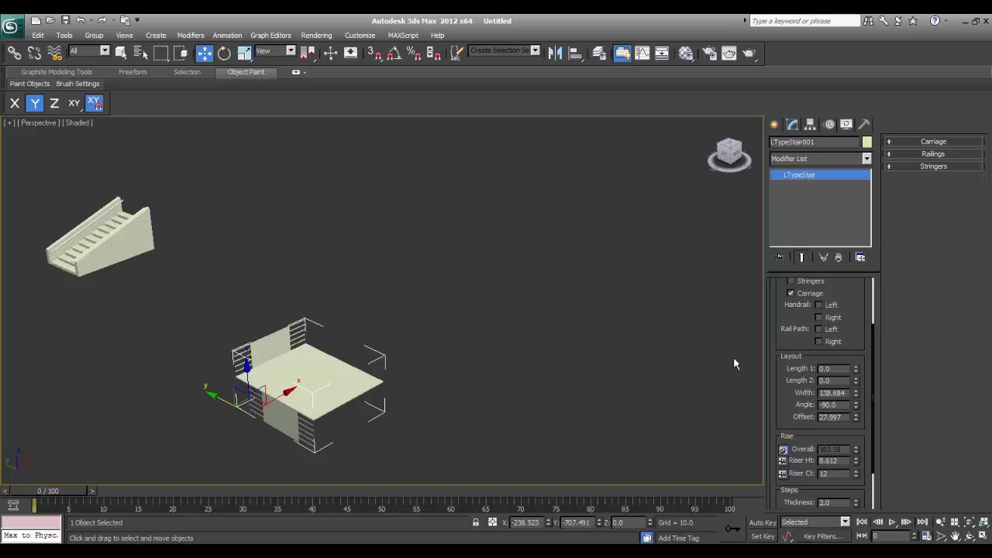
# Set the L-type stair's first flight length to about 211.9 and its second flight length to about 210.
pyautogui.moveTo(856, 365); pyautogui.dragTo(983, 521)
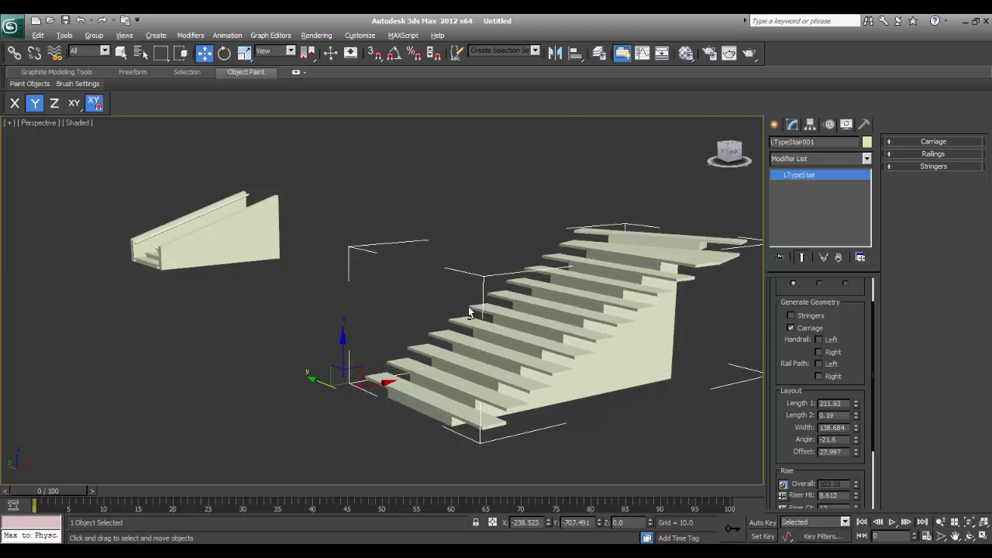
pyautogui.keyDown('alt'); pyautogui.moveTo(461, 341); pyautogui.dragTo(504, 343, button='middle'); pyautogui.keyUp('alt')
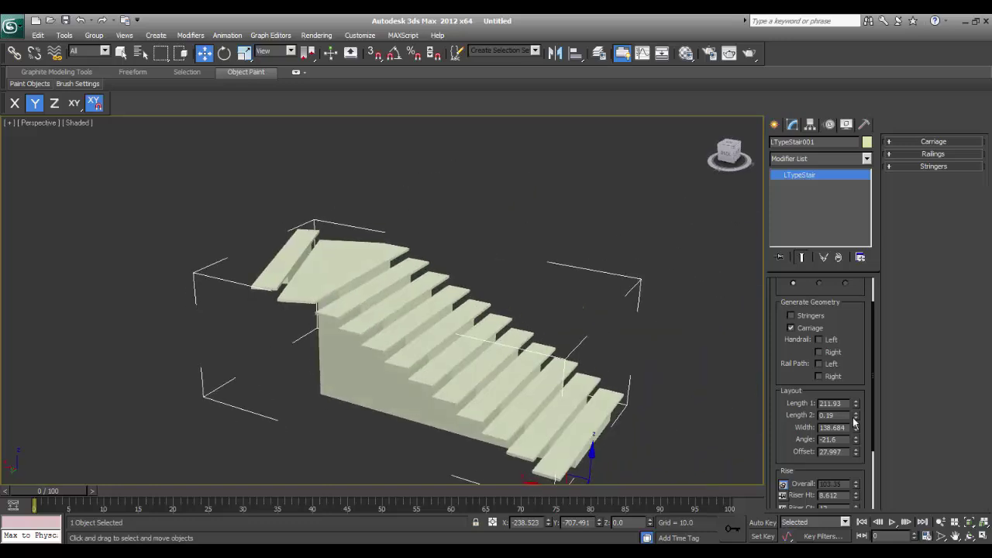
pyautogui.moveTo(855, 419); pyautogui.dragTo(935, 342)
pyautogui.moveTo(975, 311); pyautogui.dragTo(955, 478)
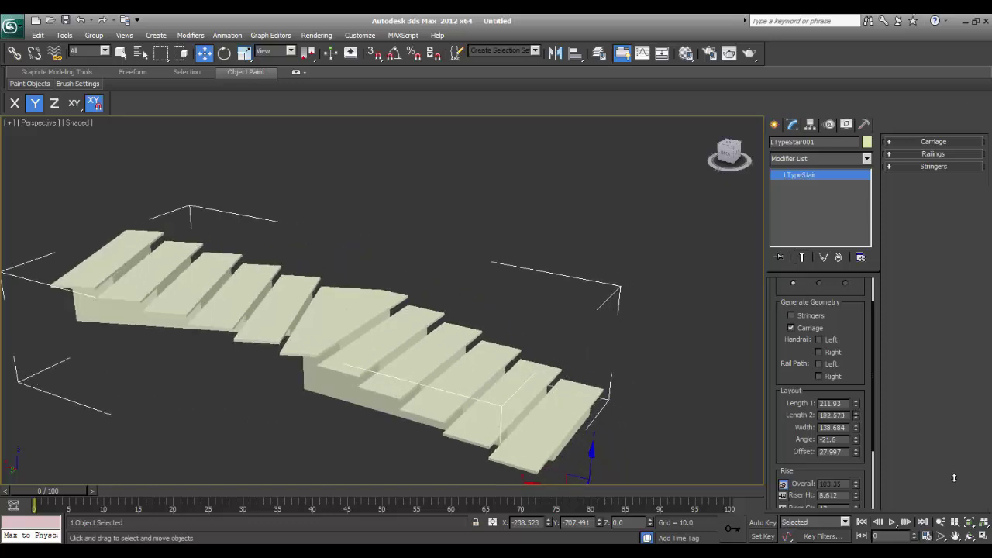
pyautogui.moveTo(954, 351); pyautogui.dragTo(965, 312)
# Set the angle between the L-type stair's flights to about 88.6 and the offset to about 170.8.
pyautogui.keyDown('alt'); pyautogui.moveTo(406, 309); pyautogui.dragTo(566, 381, button='middle'); pyautogui.keyUp('alt')
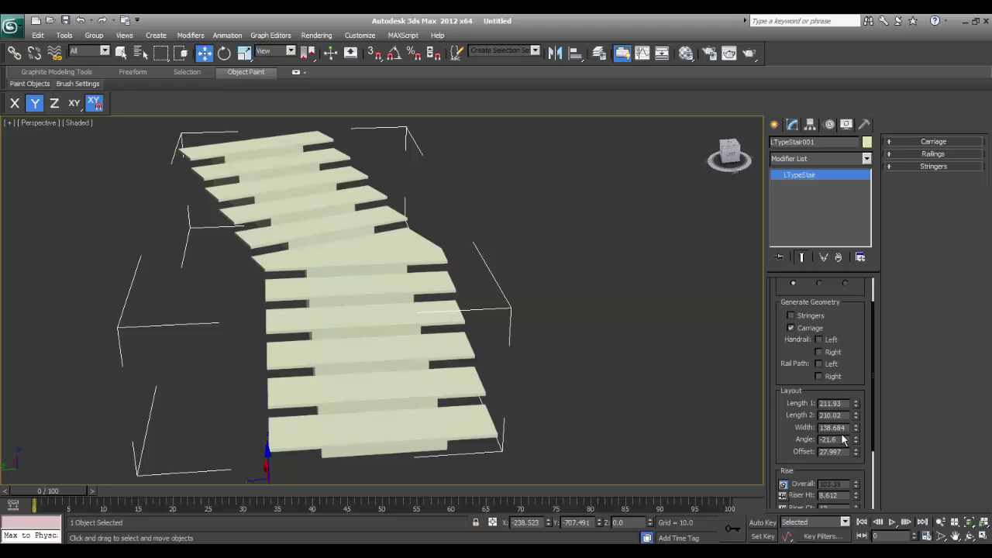
pyautogui.moveTo(858, 441); pyautogui.dragTo(896, 119)
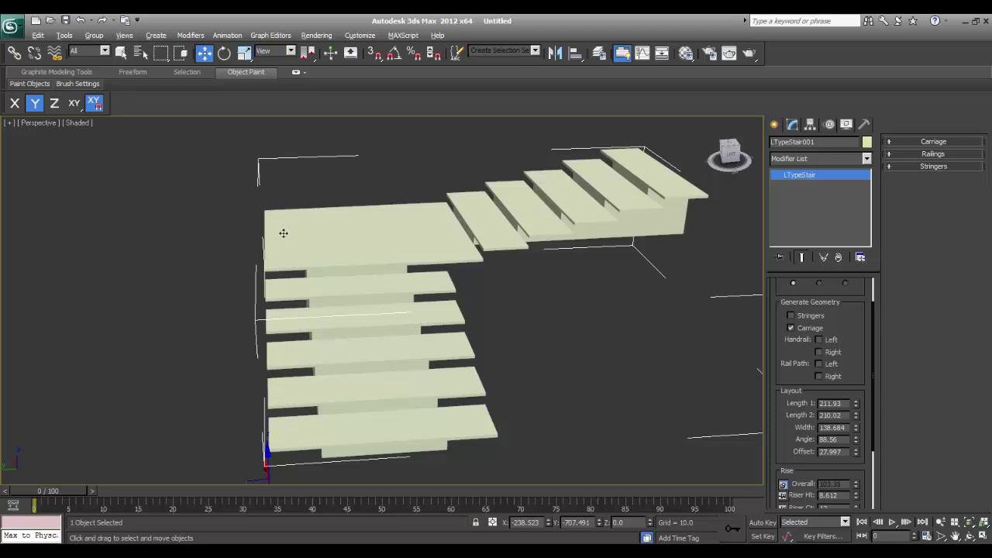
pyautogui.keyDown('alt'); pyautogui.moveTo(283, 233); pyautogui.dragTo(293, 233, button='middle'); pyautogui.keyUp('alt')
pyautogui.moveTo(855, 452); pyautogui.dragTo(827, 170)
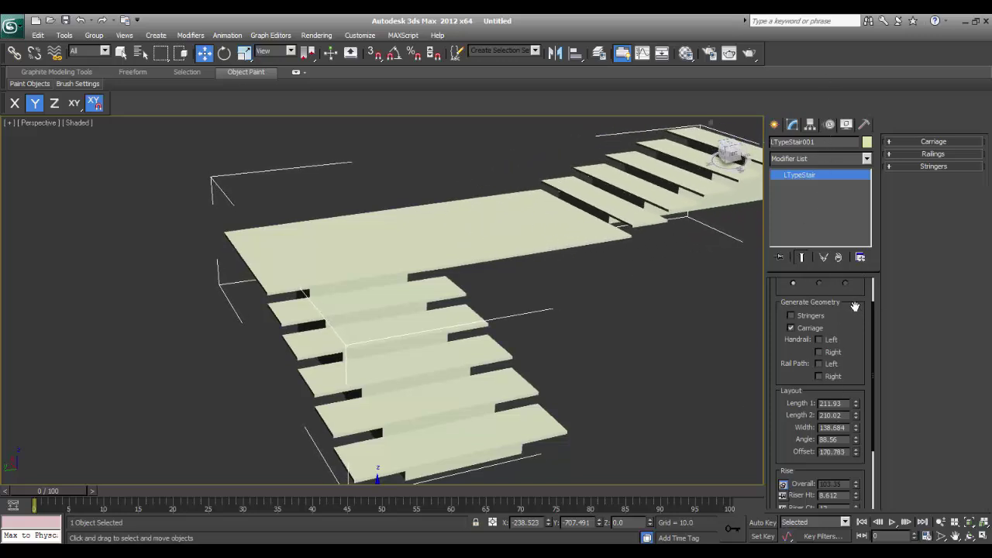
# Try the Closed type on the L-type stair, switch it to Box, and inspect the shape from several angles.
pyautogui.scroll(2, 849, 326)
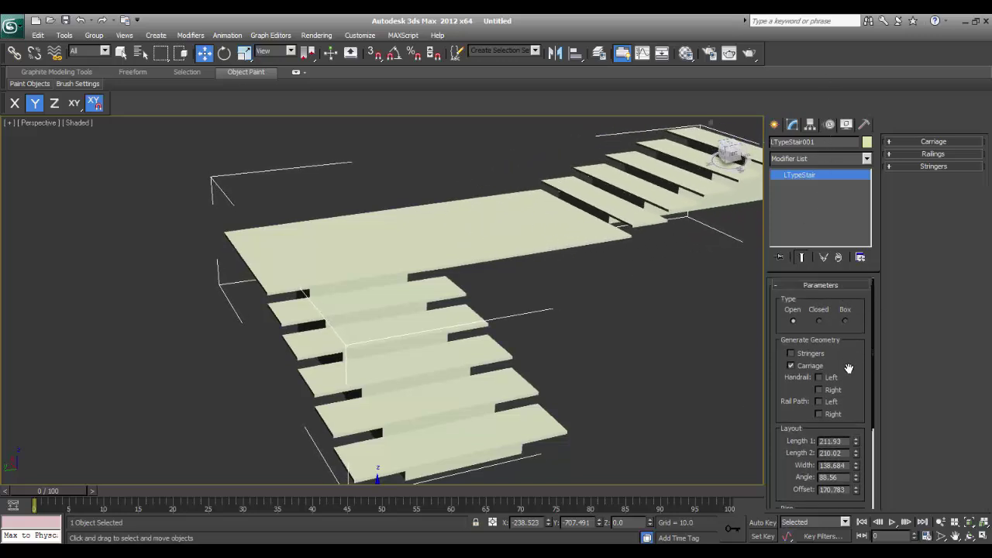
pyautogui.click(820, 321)
pyautogui.keyDown('alt'); pyautogui.moveTo(368, 328); pyautogui.dragTo(390, 313, button='middle'); pyautogui.keyUp('alt')
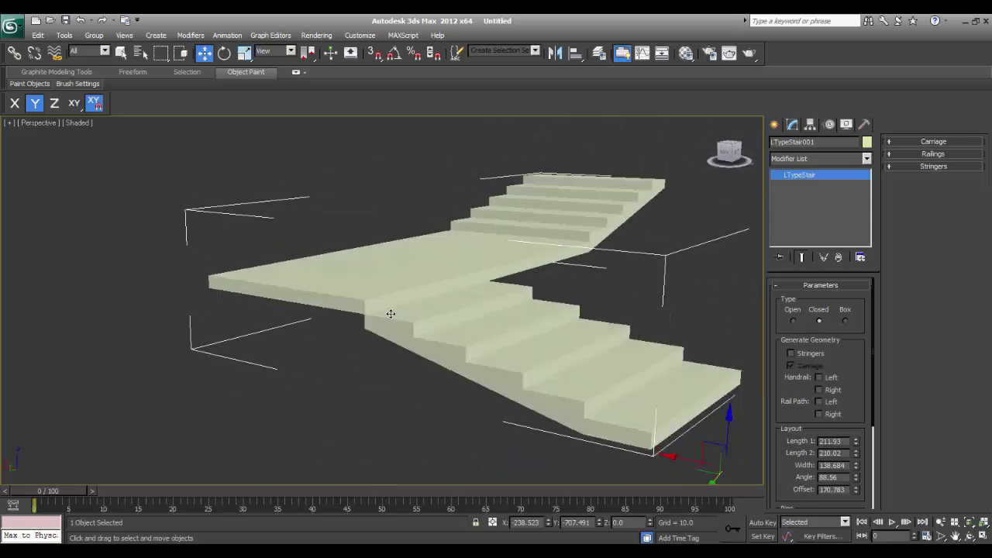
pyautogui.click(845, 321)
pyautogui.scroll(4, 433, 346)
pyautogui.keyDown('alt'); pyautogui.moveTo(432, 347); pyautogui.dragTo(421, 362, button='middle'); pyautogui.keyUp('alt')
pyautogui.scroll(-5, 435, 353)
pyautogui.scroll(3, 397, 342)
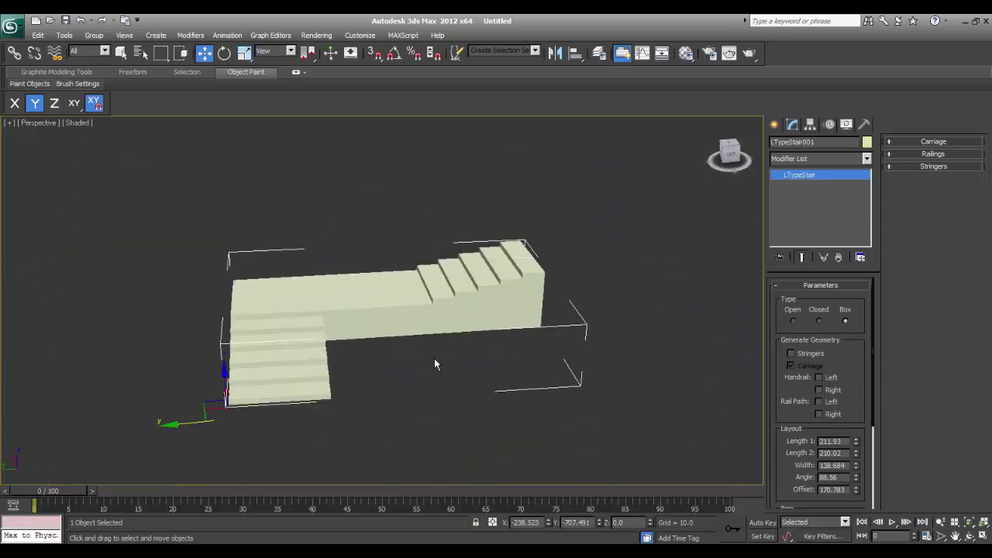
# Enable the left and right rail paths and the left and right handrails on the L-type stair.
pyautogui.scroll(-1, 842, 359)
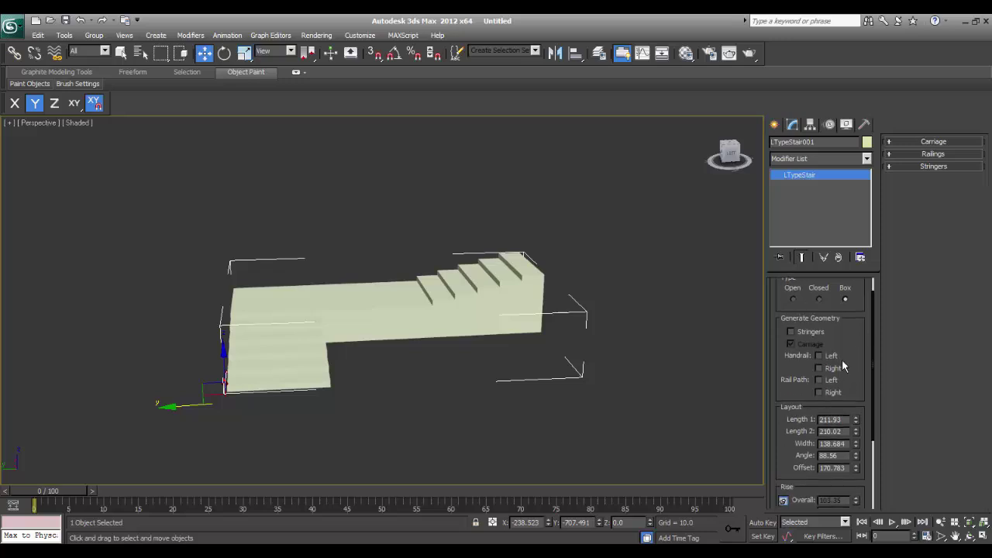
pyautogui.click(820, 380)
pyautogui.click(820, 393)
pyautogui.scroll(2, 440, 376)
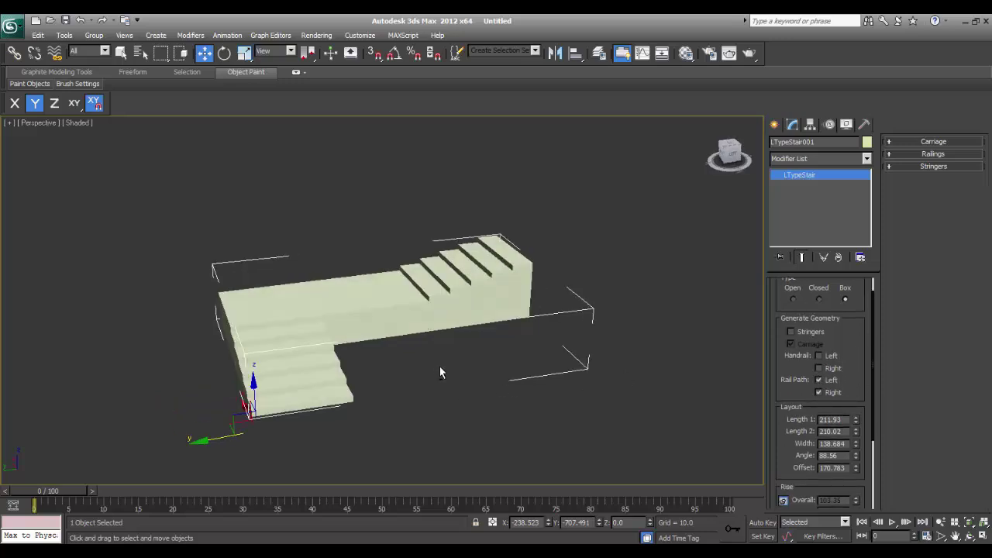
pyautogui.click(820, 356)
pyautogui.click(820, 368)
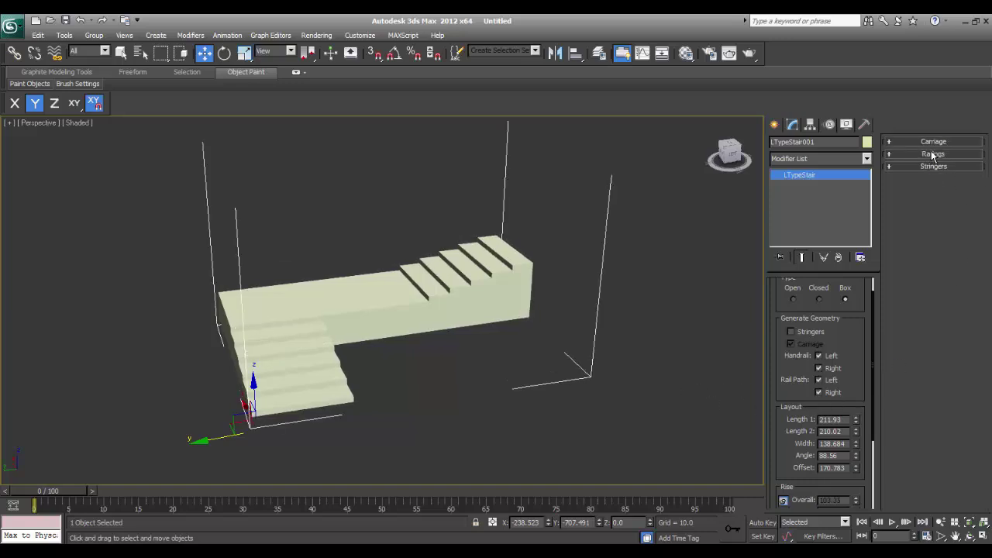
# Open the L-type stair's railing parameters and turn off the left and right handrails, keeping both rail paths.
pyautogui.scroll(-3, 777, 456)
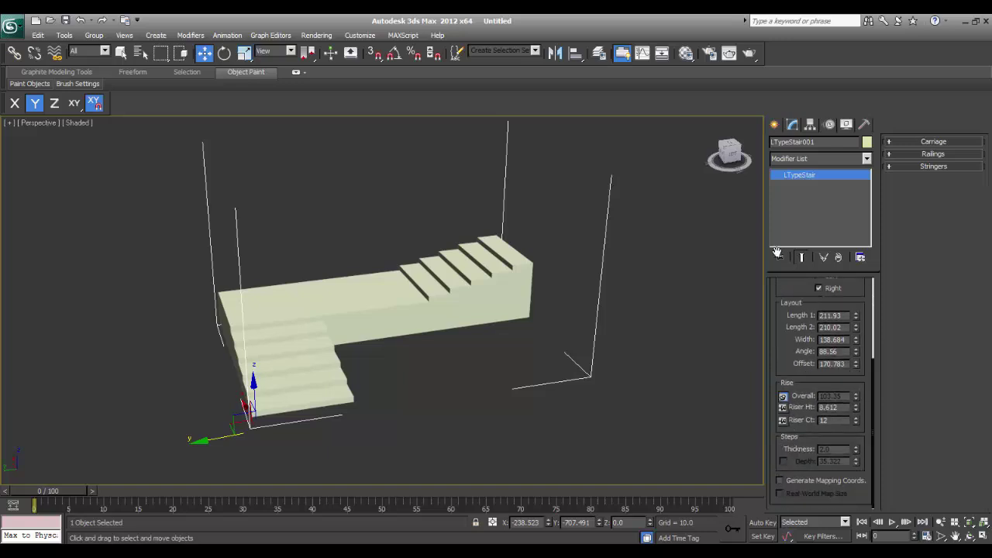
pyautogui.scroll(4, 790, 365)
pyautogui.moveTo(791, 365)
pyautogui.mouseDown()
pyautogui.moveTo(782, 294)
pyautogui.moveTo(789, 372)
pyautogui.mouseUp()
pyautogui.click(926, 152)
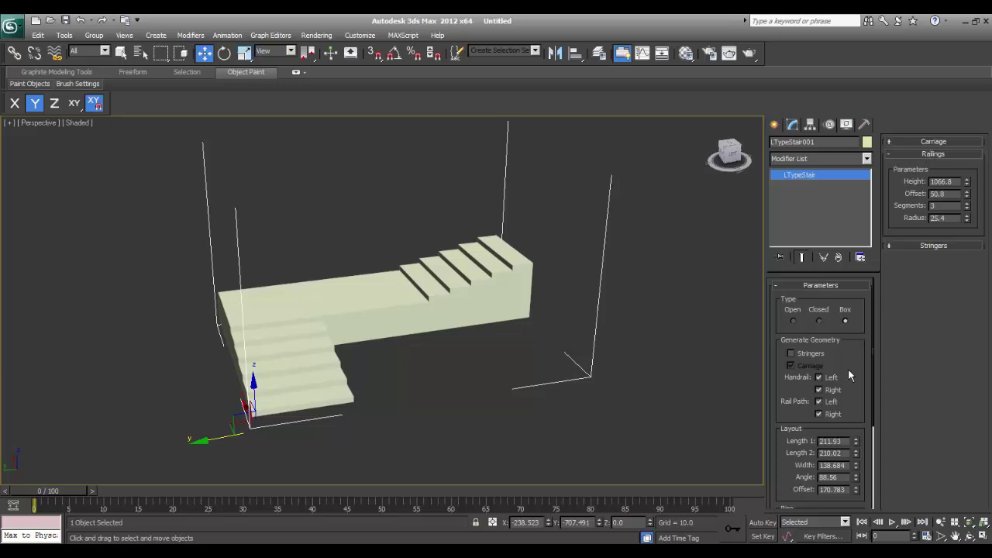
pyautogui.scroll(-5, 489, 298)
pyautogui.keyDown('alt'); pyautogui.moveTo(381, 321); pyautogui.dragTo(359, 344, button='middle'); pyautogui.keyUp('alt')
pyautogui.moveTo(390, 246); pyautogui.dragTo(426, 368, button='middle')
pyautogui.click(826, 379)
pyautogui.click(826, 391)
# Set the railing height and railing offset to 0 and inspect the rail paths along the L-type stair's edges.
pyautogui.moveTo(479, 386); pyautogui.dragTo(487, 281, button='middle')
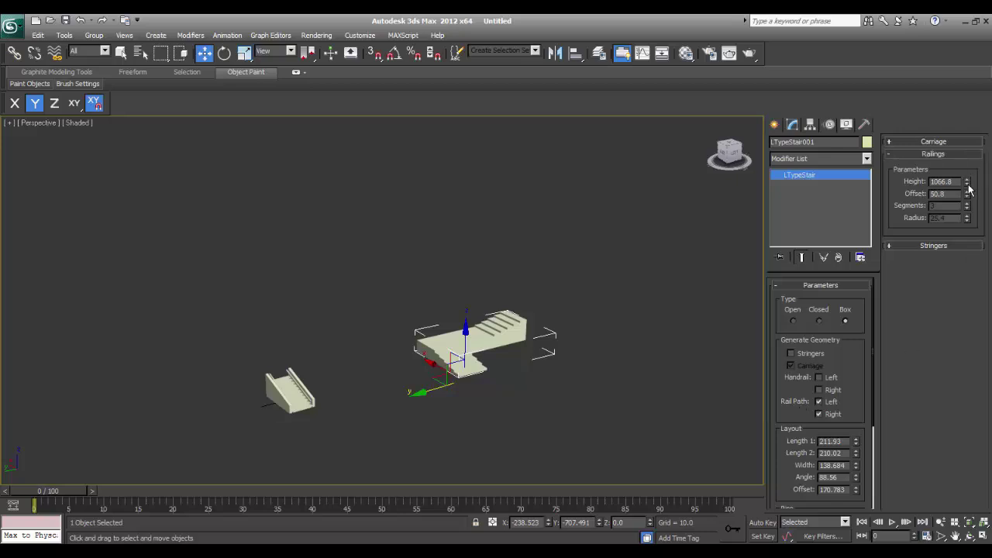
pyautogui.moveTo(966, 184); pyautogui.dragTo(958, 246)
pyautogui.scroll(5, 514, 378)
pyautogui.moveTo(521, 381); pyautogui.dragTo(470, 328, button='middle')
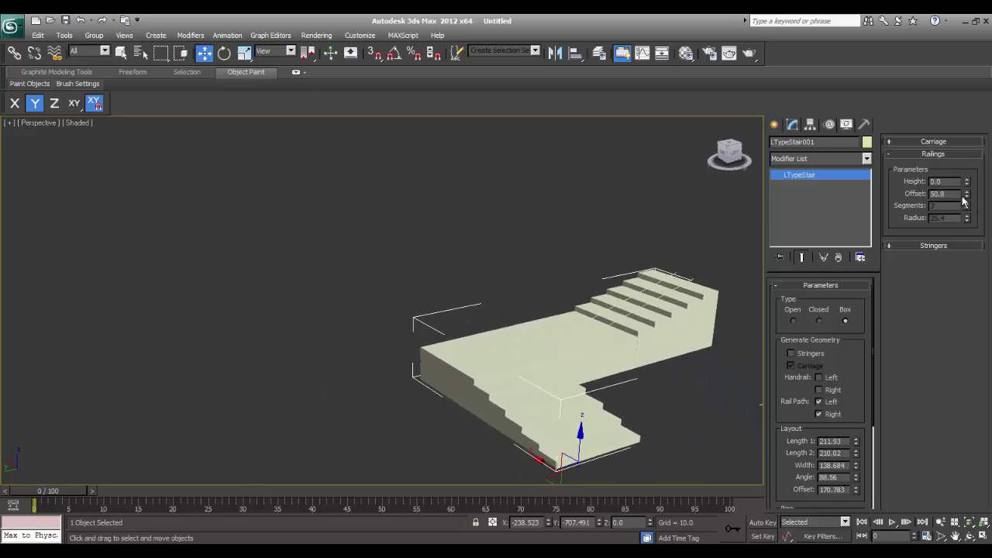
pyautogui.moveTo(969, 194); pyautogui.dragTo(962, 261)
pyautogui.keyDown('alt'); pyautogui.moveTo(435, 356); pyautogui.dragTo(450, 225, button='middle'); pyautogui.keyUp('alt')
pyautogui.scroll(5, 410, 350)
pyautogui.keyDown('alt'); pyautogui.moveTo(458, 286); pyautogui.dragTo(456, 324, button='middle'); pyautogui.keyUp('alt')
pyautogui.moveTo(456, 324); pyautogui.dragTo(446, 308, button='middle')
pyautogui.scroll(-3, 447, 308)
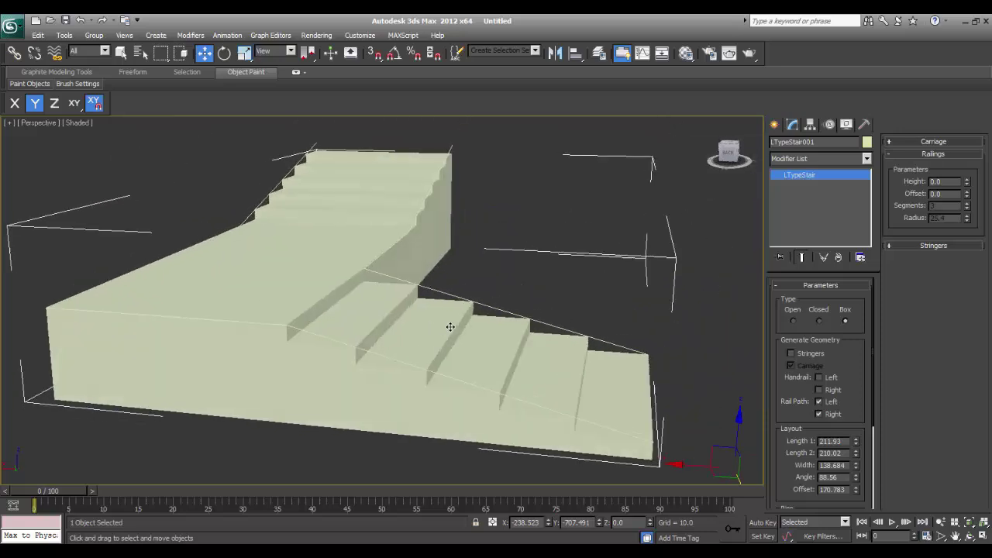
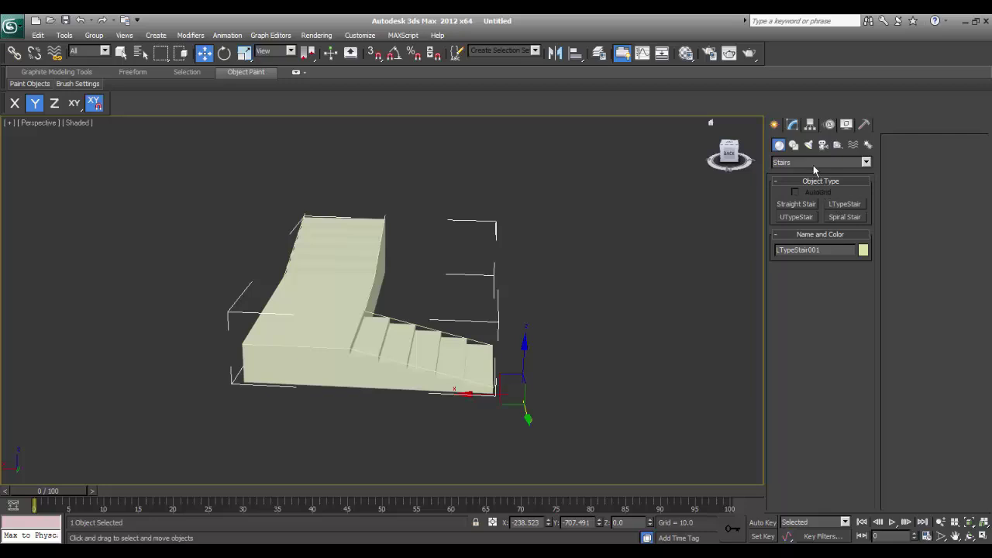
# Create an AEC Extended railing alongside the L-type stair, about 714.7 long and about 225.3 high.
pyautogui.click(812, 162)
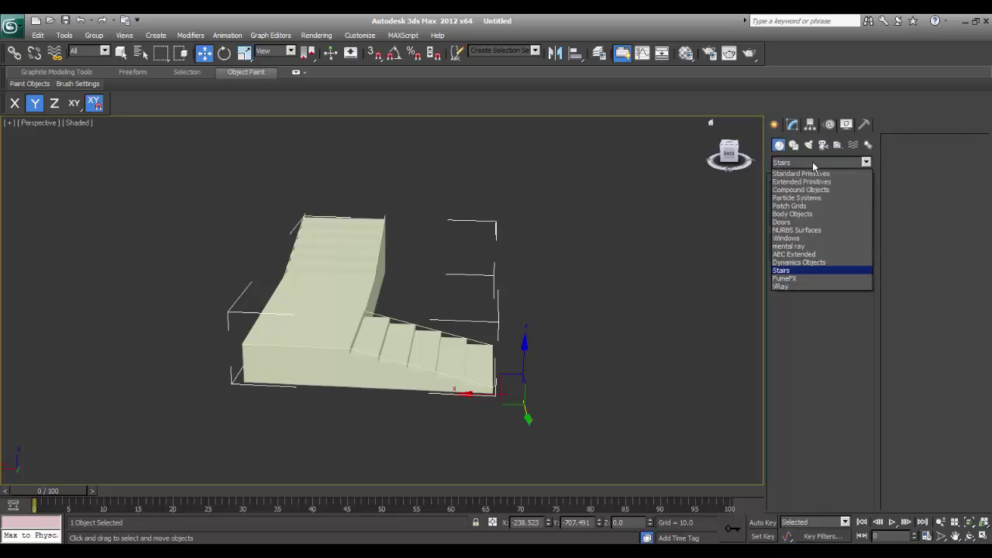
pyautogui.click(792, 255)
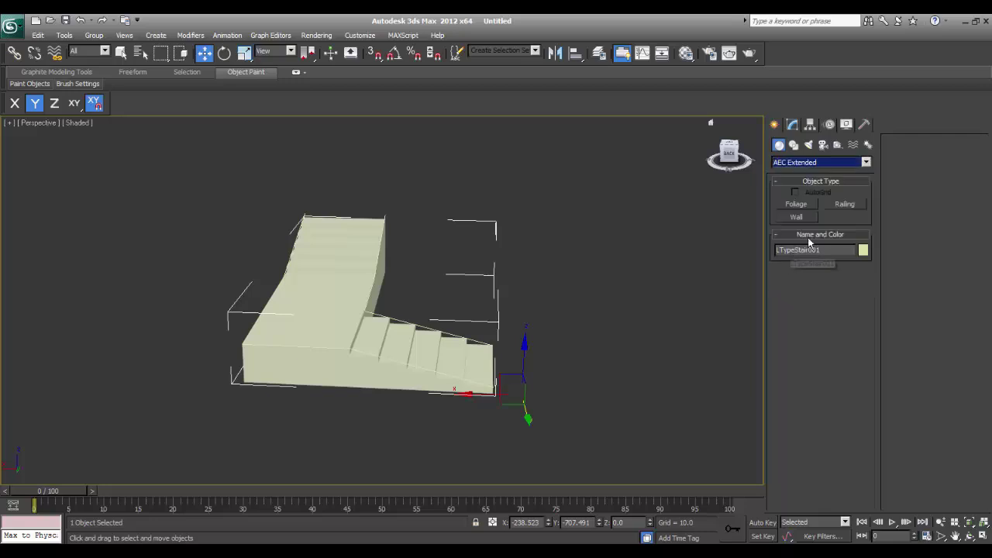
pyautogui.click(836, 203)
pyautogui.keyDown('alt'); pyautogui.moveTo(302, 401); pyautogui.dragTo(215, 374, button='middle'); pyautogui.keyUp('alt')
pyautogui.moveTo(186, 351); pyautogui.dragTo(710, 465)
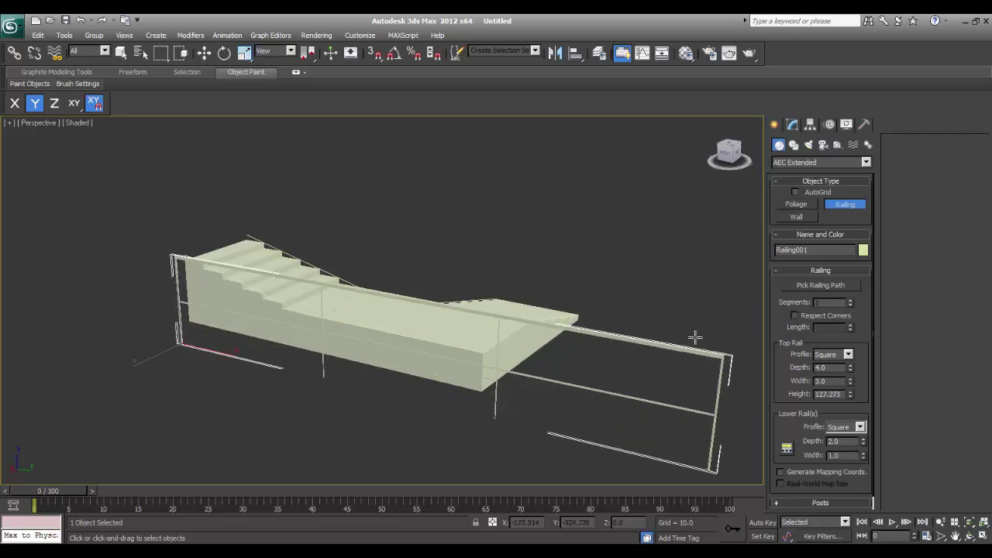
pyautogui.click(678, 250)
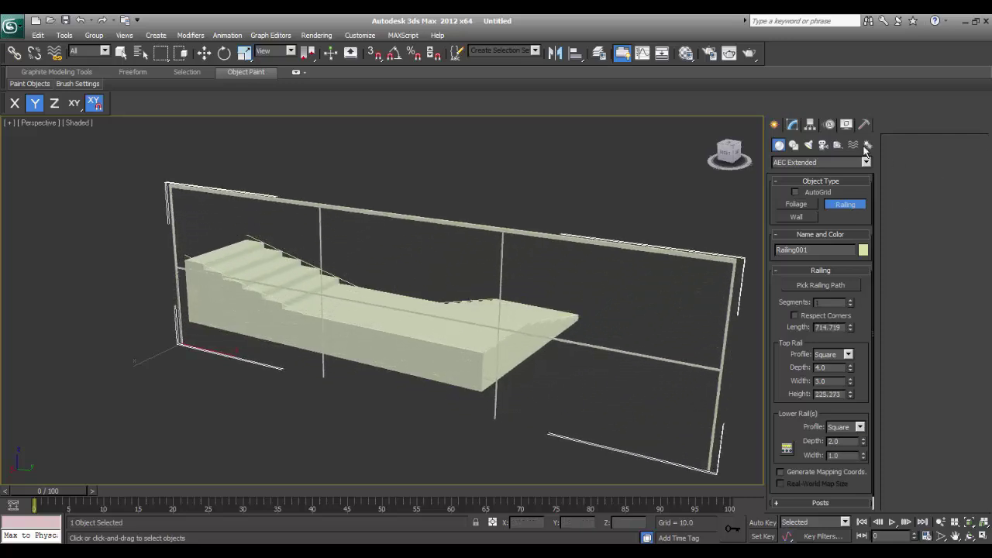
# Open the railing's parameters for editing and set the top rail profile to Round.
pyautogui.click(792, 125)
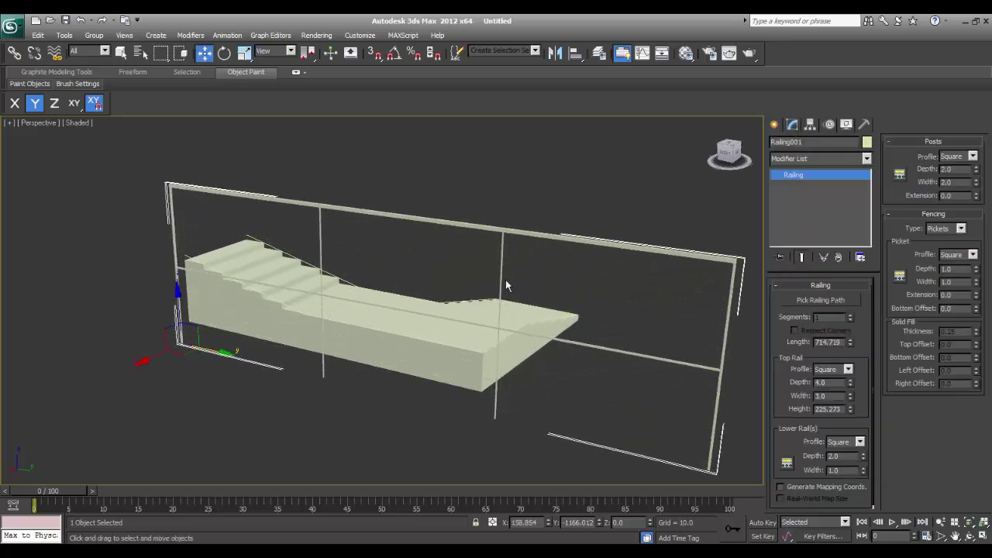
pyautogui.click(847, 370)
pyautogui.click(828, 394)
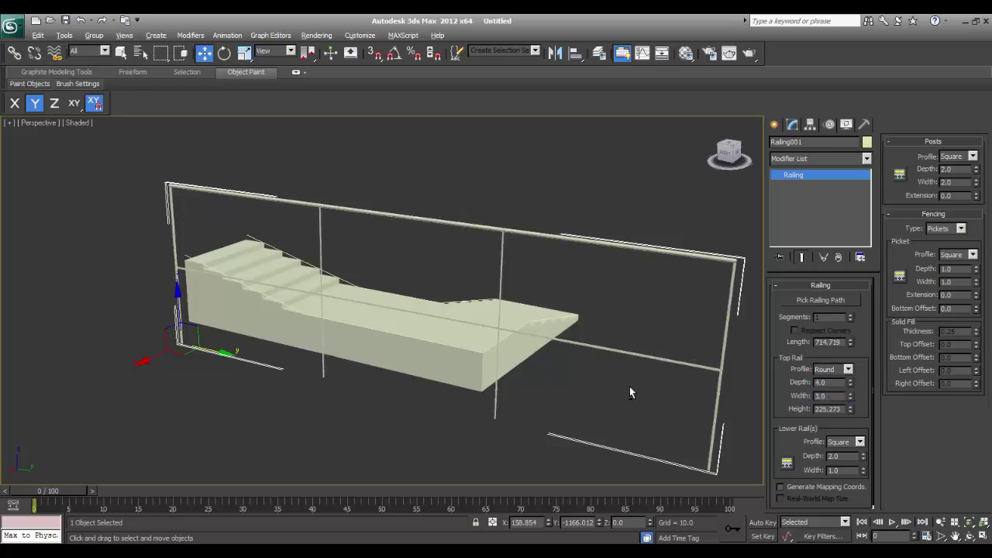
pyautogui.keyDown('alt'); pyautogui.moveTo(629, 394); pyautogui.dragTo(633, 401, button='middle'); pyautogui.keyUp('alt')
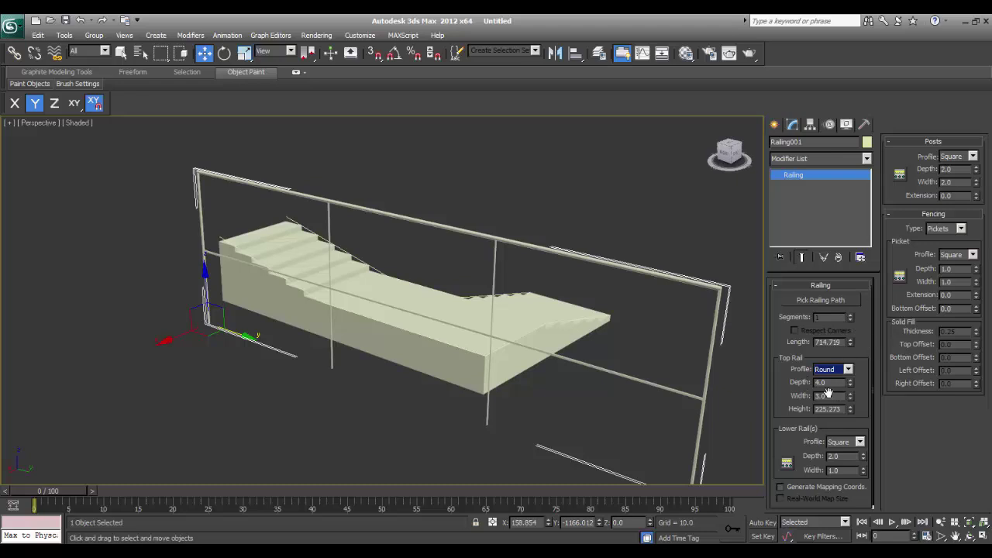
pyautogui.keyDown('alt'); pyautogui.moveTo(509, 425); pyautogui.dragTo(529, 414, button='middle'); pyautogui.keyUp('alt')
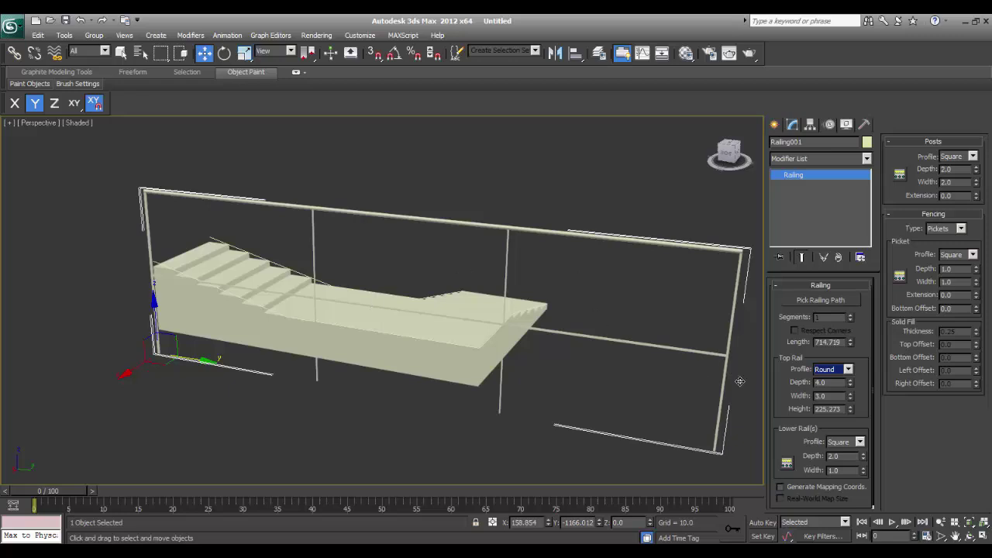
pyautogui.moveTo(794, 397); pyautogui.dragTo(788, 380)
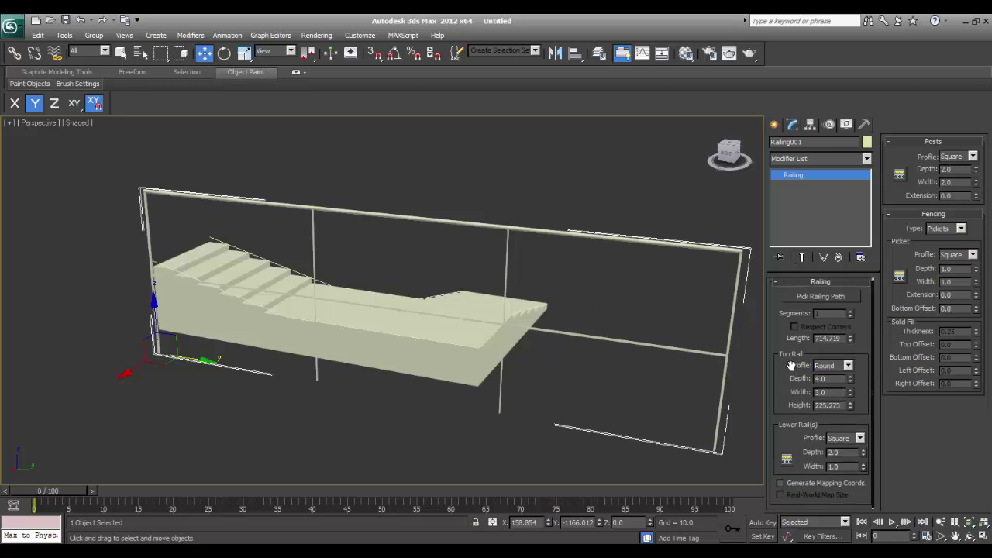
# Set the railing's lower rail, post and picket profiles to Round.
pyautogui.click(859, 438)
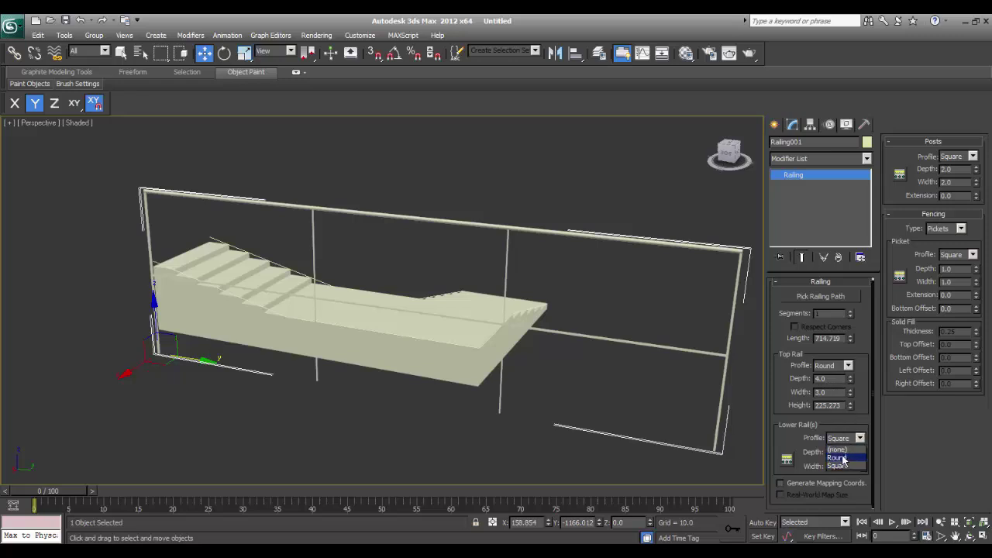
pyautogui.click(845, 461)
pyautogui.click(973, 156)
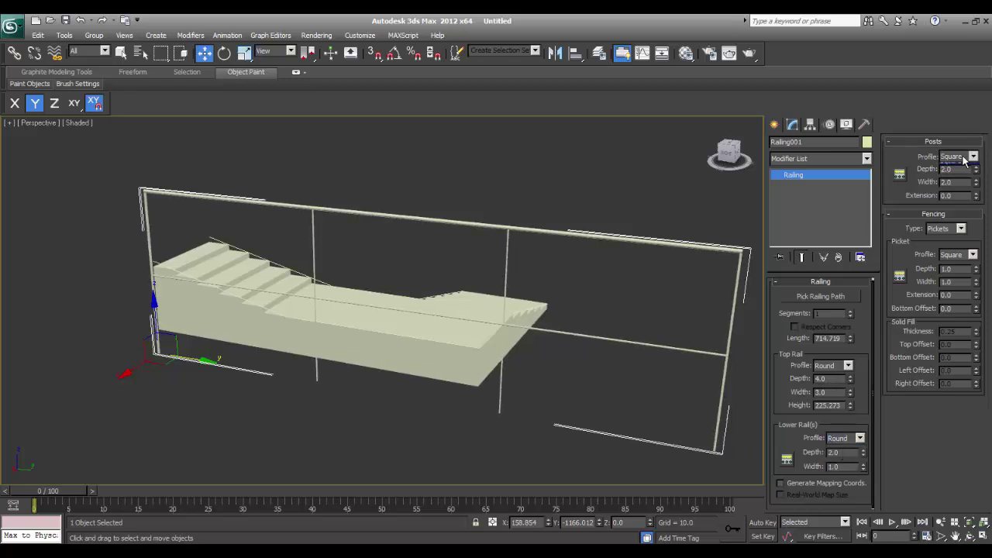
pyautogui.click(950, 175)
pyautogui.click(973, 156)
pyautogui.click(950, 175)
pyautogui.click(958, 255)
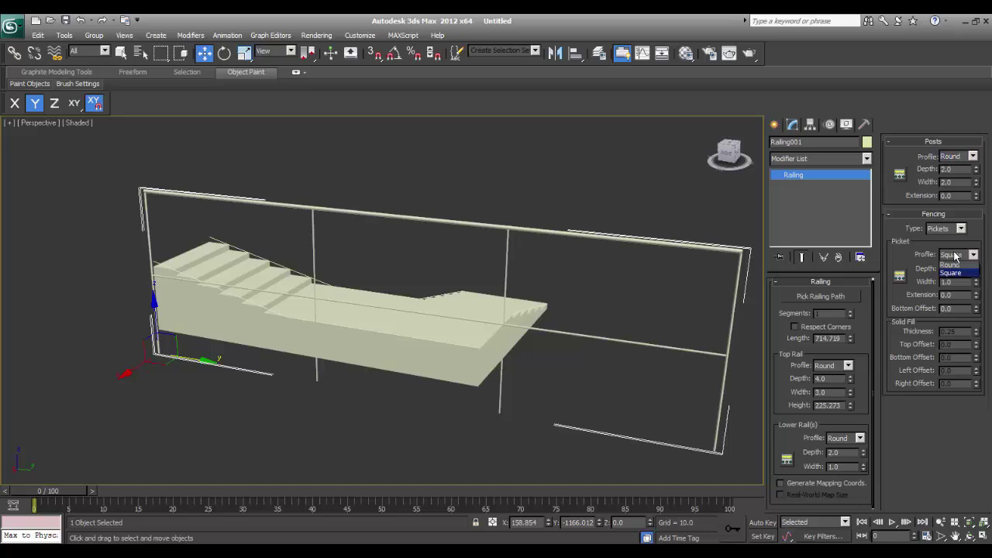
pyautogui.click(951, 265)
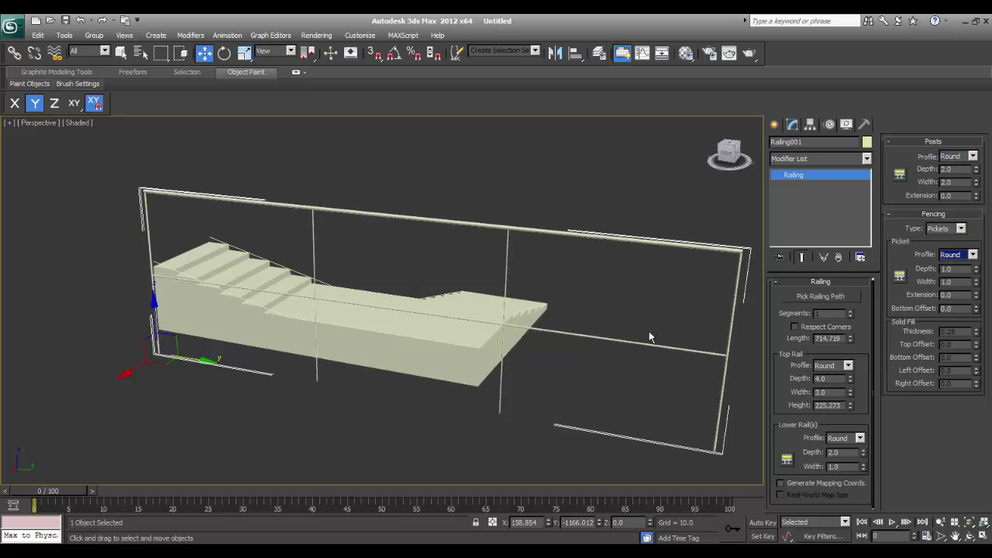
# Attach the railing to the rail path along the L-type stair's outer edge and set its segments to 11.
pyautogui.keyDown('alt'); pyautogui.moveTo(649, 332); pyautogui.dragTo(504, 371, button='middle'); pyautogui.keyUp('alt')
pyautogui.click(804, 299)
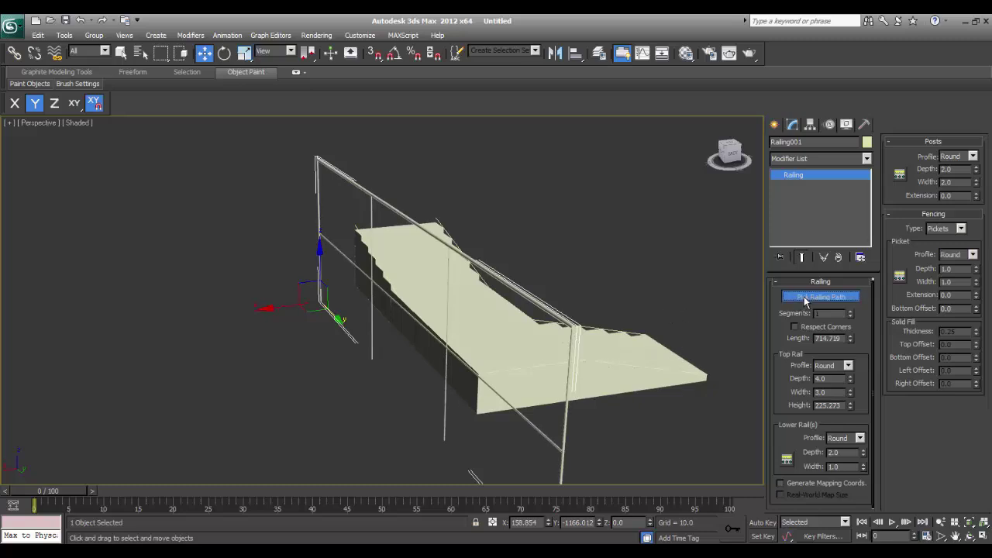
pyautogui.click(638, 365)
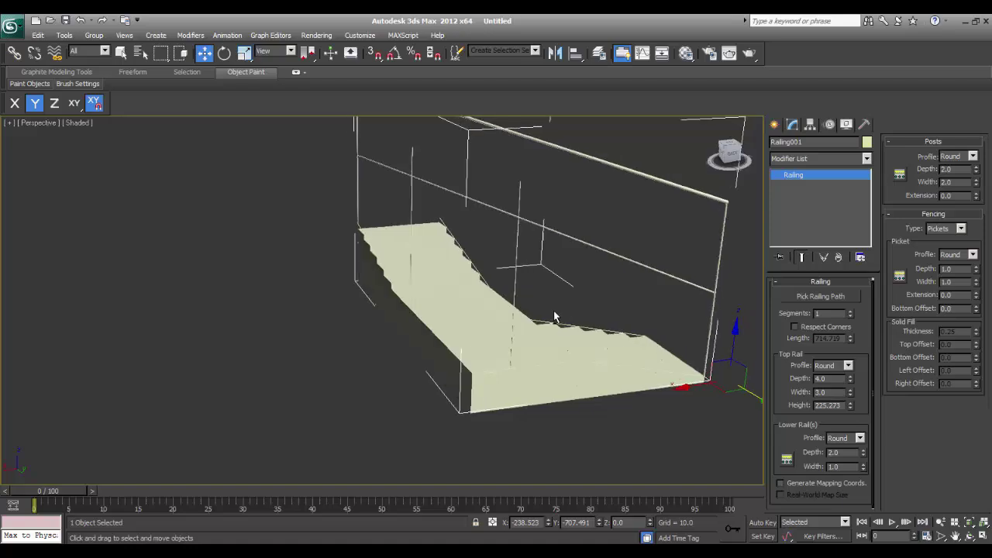
pyautogui.keyDown('alt'); pyautogui.moveTo(555, 316); pyautogui.dragTo(485, 309, button='middle'); pyautogui.keyUp('alt')
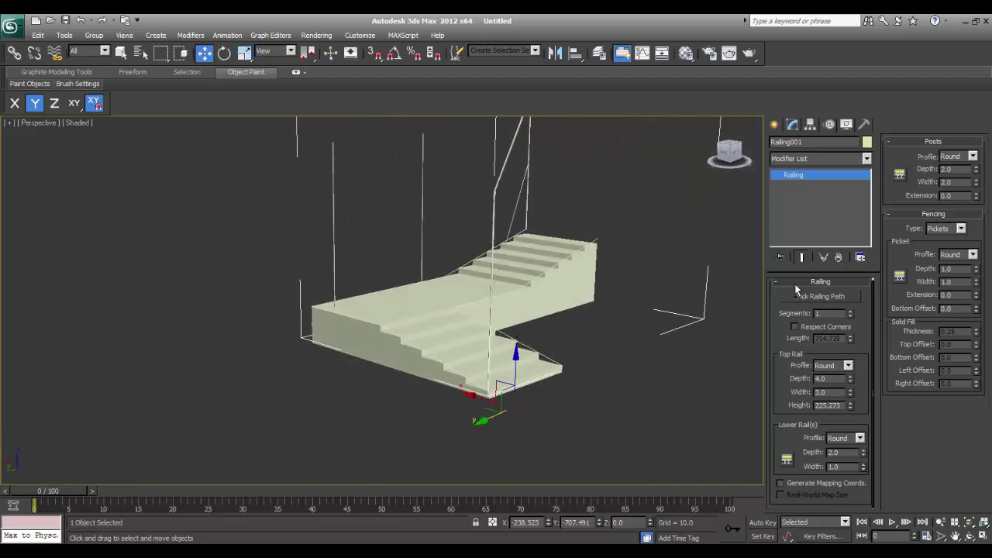
pyautogui.click(851, 310)
pyautogui.click(850, 310)
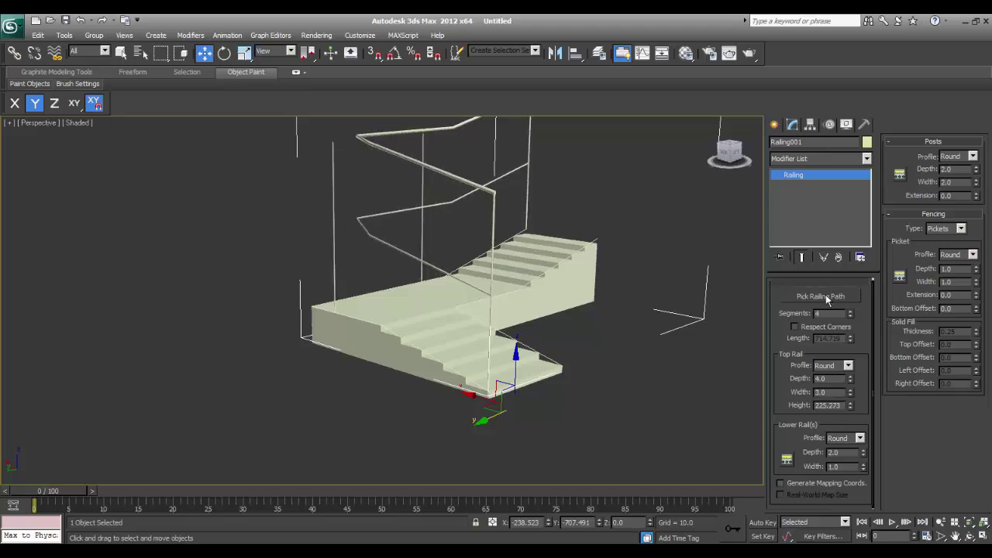
pyautogui.moveTo(851, 315); pyautogui.dragTo(852, 205)
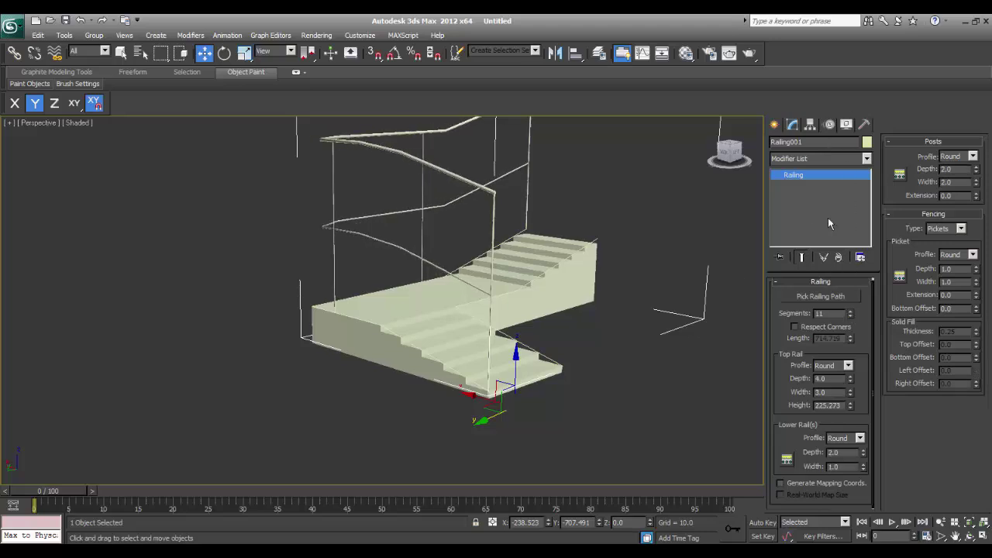
# Lower the railing's top rail height to about 47.3 and set its segments to 35.
pyautogui.keyDown('alt'); pyautogui.moveTo(362, 287); pyautogui.dragTo(449, 363, button='middle'); pyautogui.keyUp('alt')
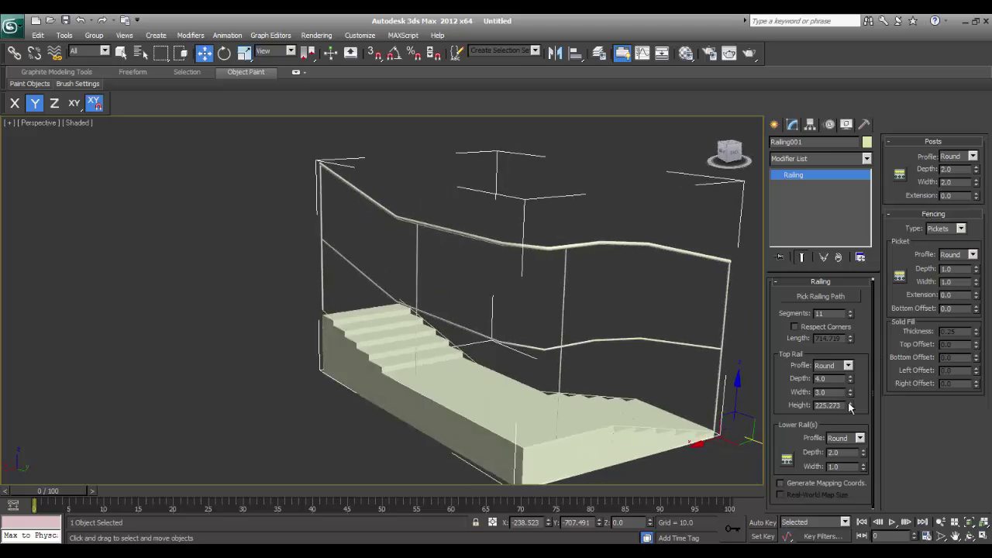
pyautogui.moveTo(850, 407); pyautogui.dragTo(850, 453)
pyautogui.keyDown('alt'); pyautogui.moveTo(533, 392); pyautogui.dragTo(682, 321, button='middle'); pyautogui.keyUp('alt')
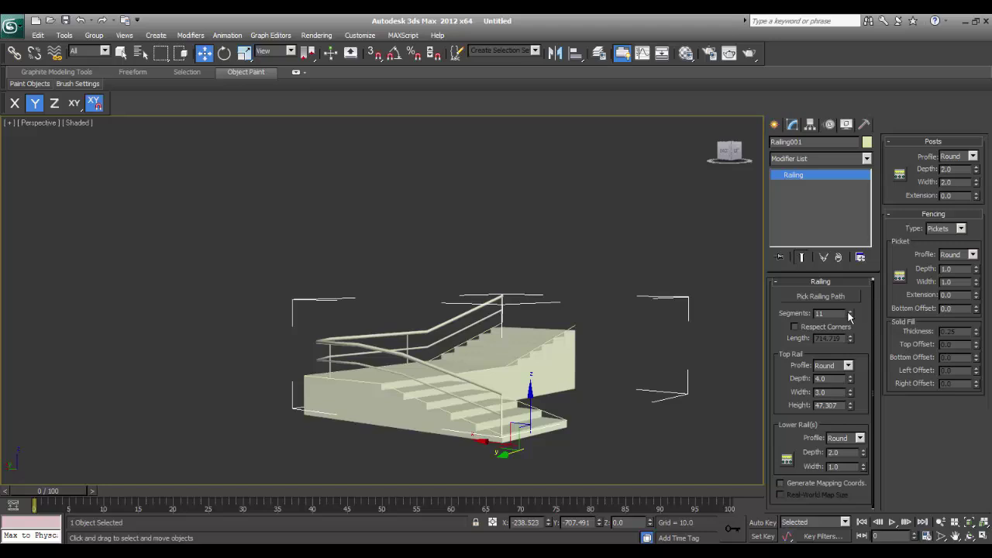
pyautogui.moveTo(851, 314); pyautogui.dragTo(852, 316)
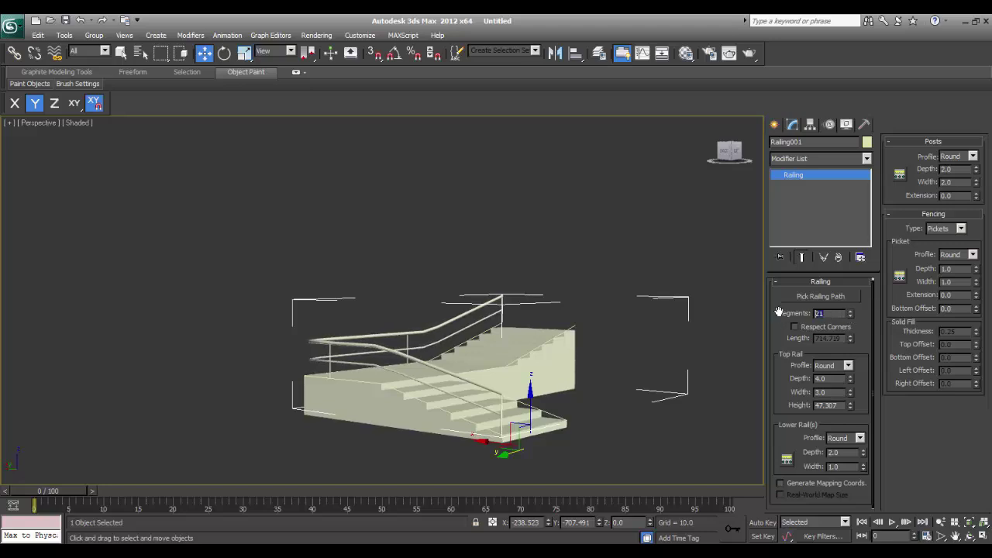
pyautogui.write('35')
pyautogui.press('Return')
# Examine how the railing follows the L-type stair's flights and landing from several angles.
pyautogui.keyDown('alt'); pyautogui.moveTo(380, 416); pyautogui.dragTo(485, 352, button='middle'); pyautogui.keyUp('alt')
pyautogui.scroll(3, 422, 431)
pyautogui.keyDown('alt'); pyautogui.moveTo(326, 365); pyautogui.dragTo(380, 310, button='middle'); pyautogui.keyUp('alt')
pyautogui.moveTo(302, 457); pyautogui.dragTo(250, 338, button='middle')
pyautogui.scroll(-4, 293, 363)
pyautogui.keyDown('alt'); pyautogui.moveTo(298, 364); pyautogui.dragTo(272, 372, button='middle'); pyautogui.keyUp('alt')
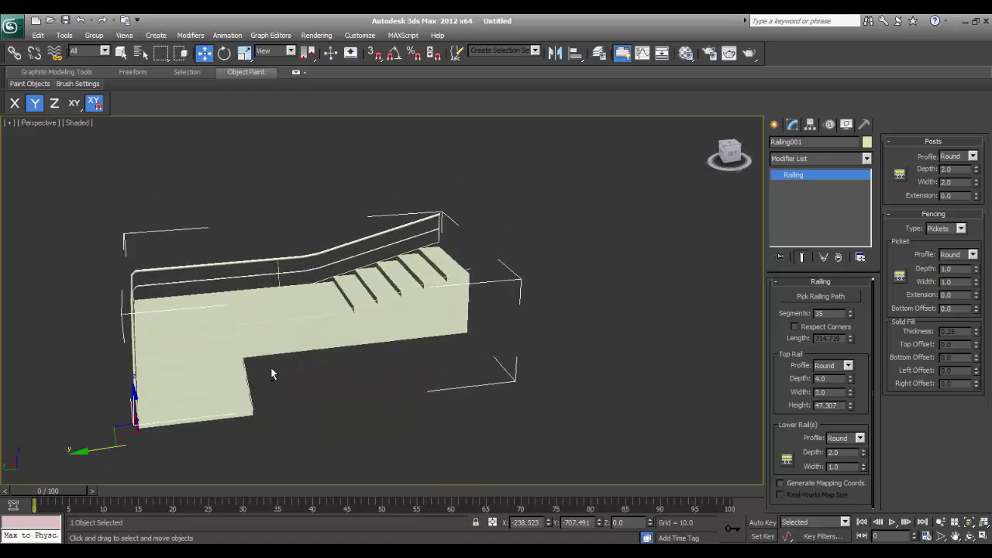
pyautogui.scroll(6, 251, 376)
pyautogui.scroll(-6, 376, 372)
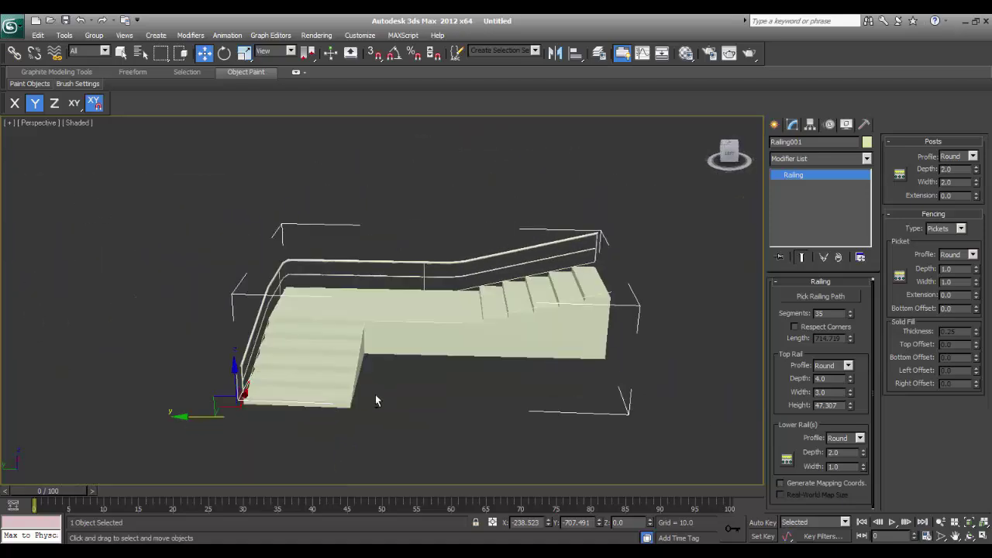
pyautogui.moveTo(392, 381)
pyautogui.mouseDown(button='middle')
pyautogui.moveTo(378, 380)
pyautogui.moveTo(400, 366)
pyautogui.mouseUp(button='middle')
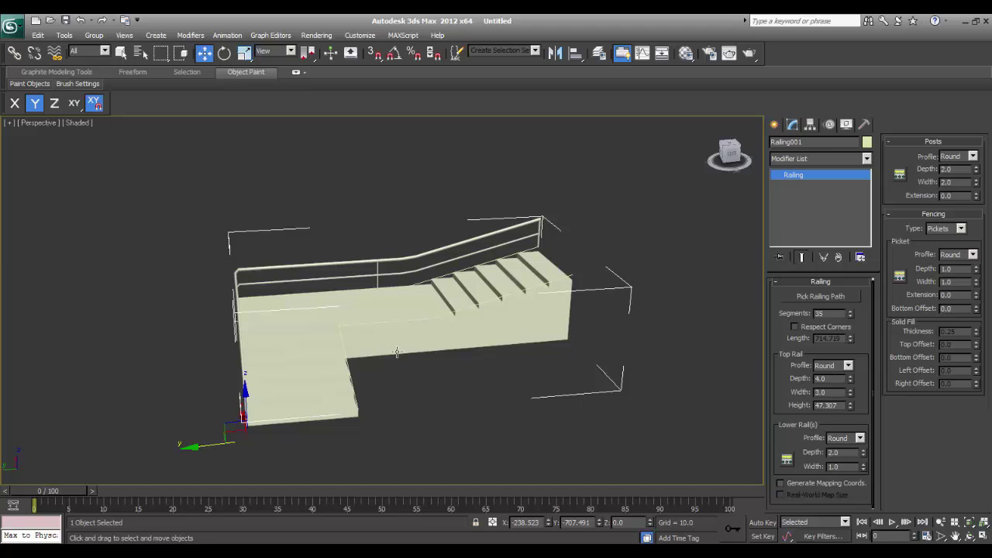
pyautogui.keyDown('alt'); pyautogui.moveTo(414, 383); pyautogui.dragTo(396, 363, button='middle'); pyautogui.keyUp('alt')
pyautogui.scroll(4, 394, 379)
pyautogui.scroll(-4, 362, 349)
pyautogui.scroll(4, 386, 347)
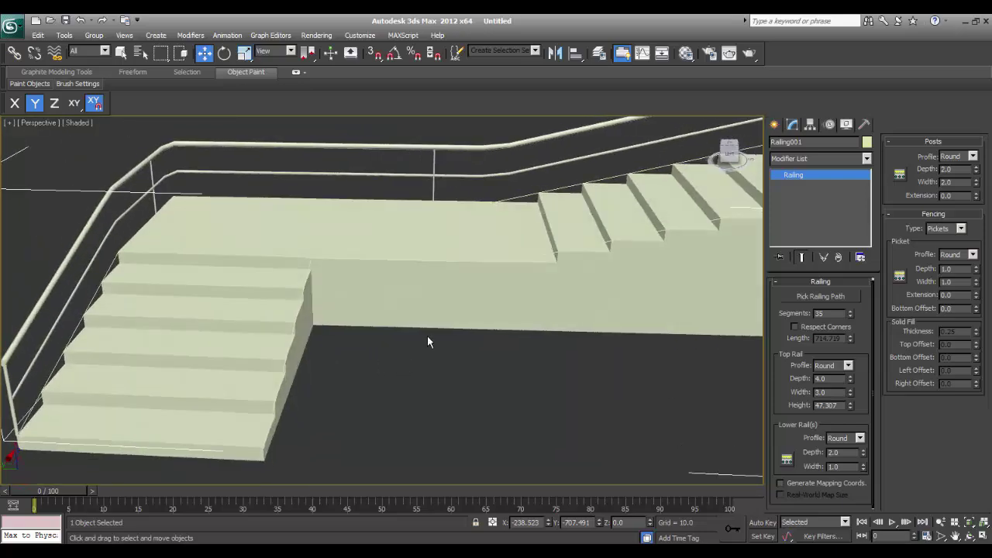
pyautogui.click(772, 126)
pyautogui.scroll(2, 457, 294)
pyautogui.moveTo(457, 295); pyautogui.dragTo(427, 360, button='middle')
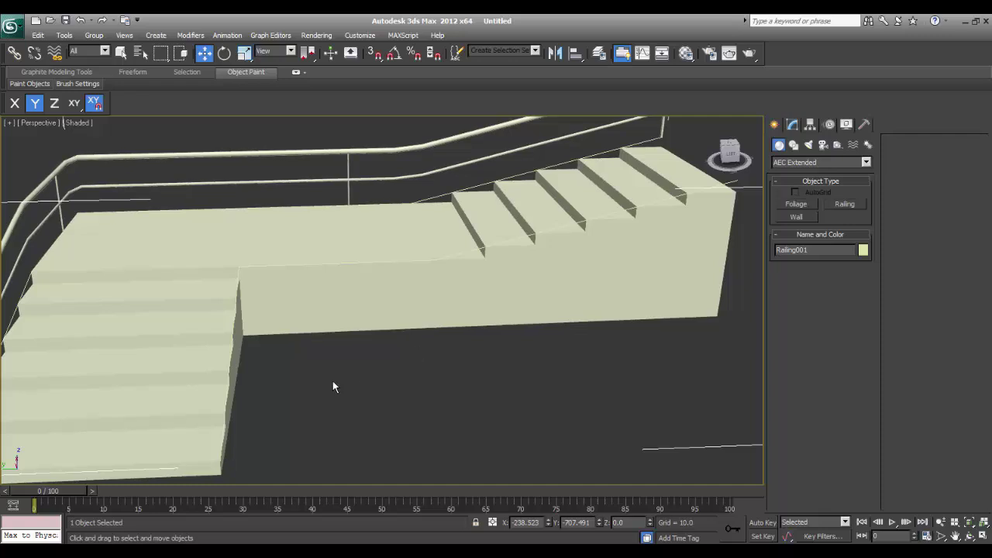
pyautogui.scroll(-5, 334, 382)
pyautogui.scroll(1, 360, 379)
# Replace the first default material with a Multi/Sub-Object material, keeping the old material as a sub-material.
pyautogui.press('m')
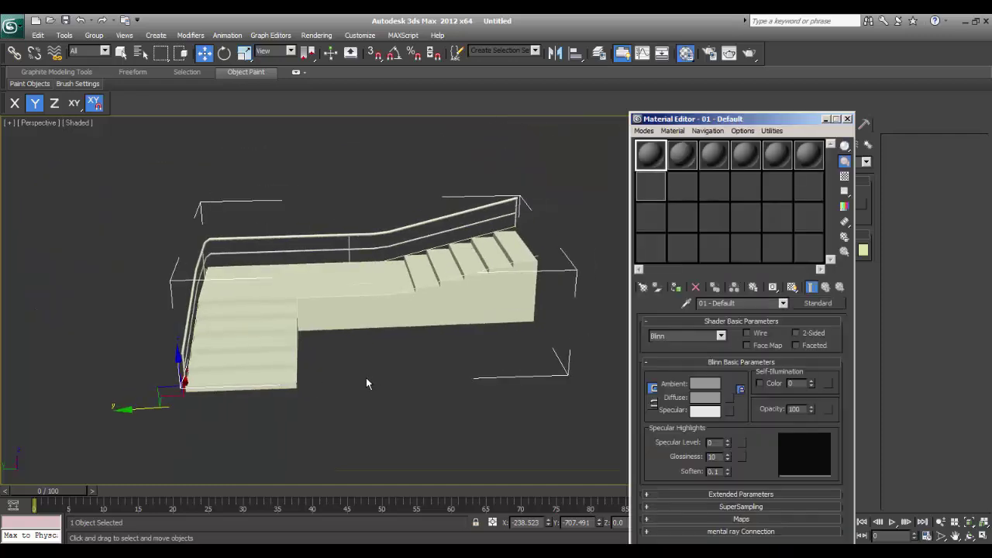
pyautogui.click(826, 305)
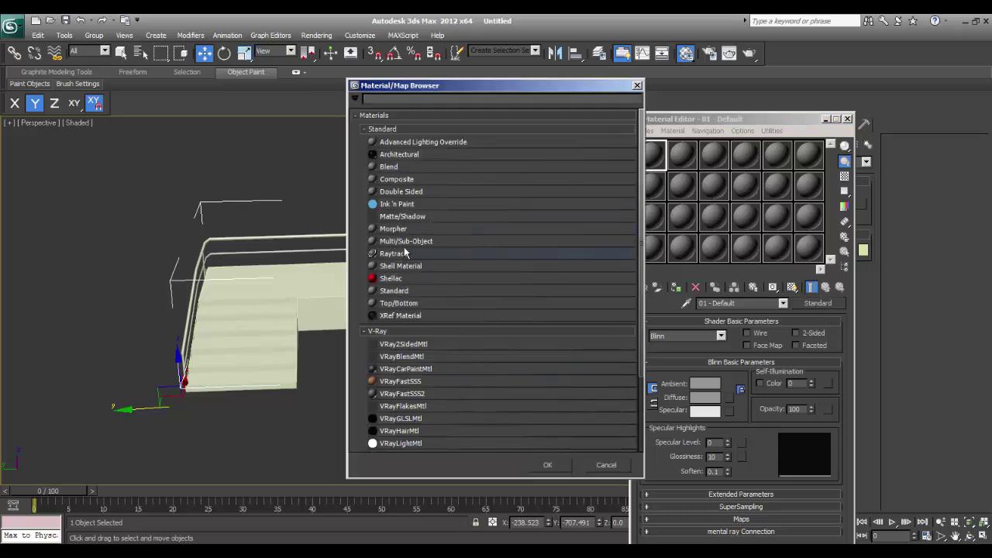
pyautogui.click(404, 242)
pyautogui.click(555, 465)
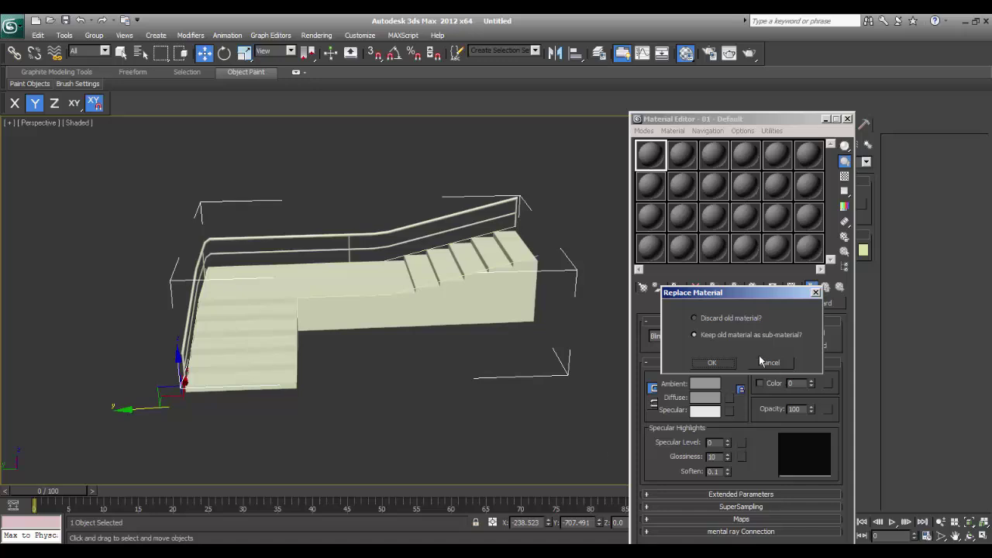
pyautogui.click(714, 320)
pyautogui.click(714, 337)
pyautogui.click(713, 363)
# Change sub-material 1 to a VRayMtl and return to the parent Multi/Sub-Object material.
pyautogui.click(759, 386)
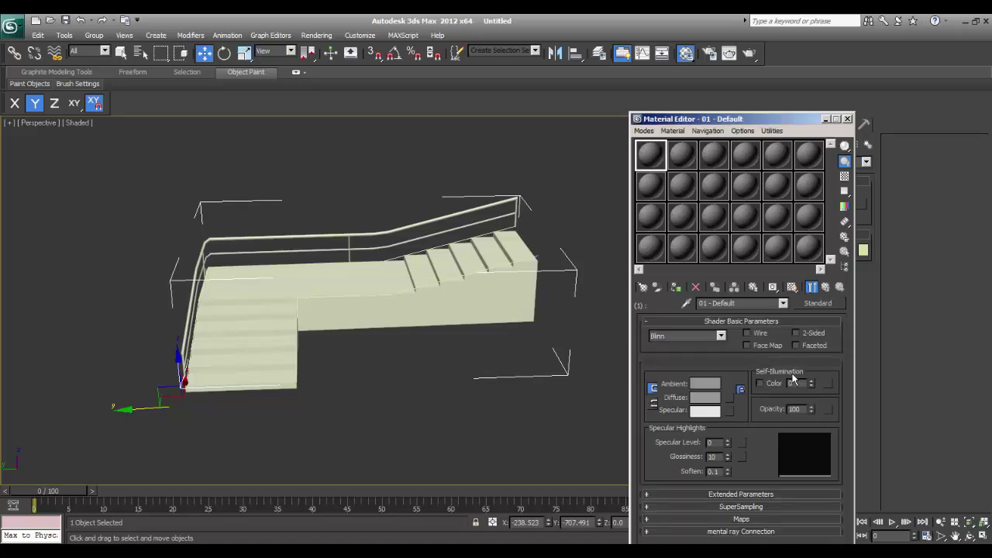
pyautogui.click(813, 303)
pyautogui.click(398, 344)
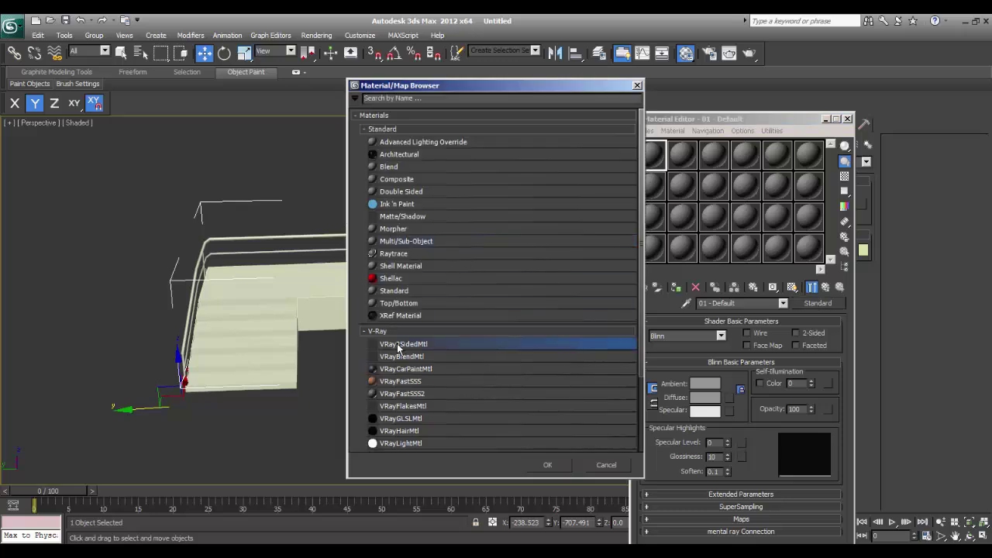
pyautogui.scroll(-3, 407, 351)
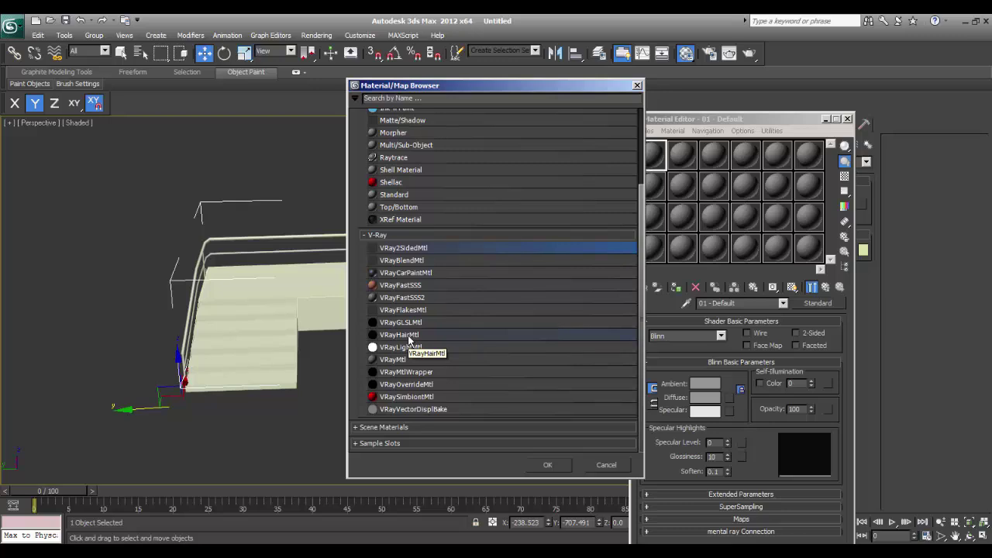
pyautogui.click(392, 360)
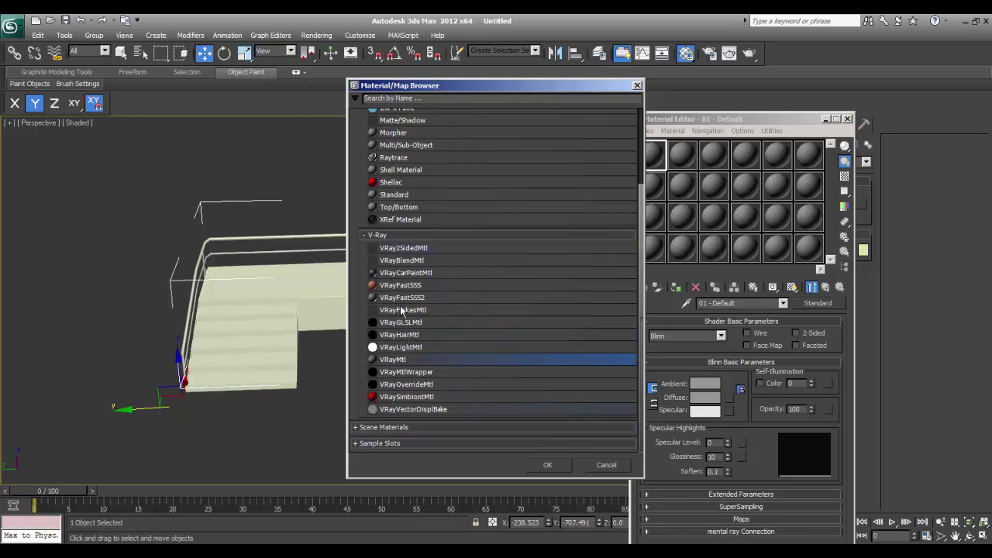
pyautogui.click(545, 466)
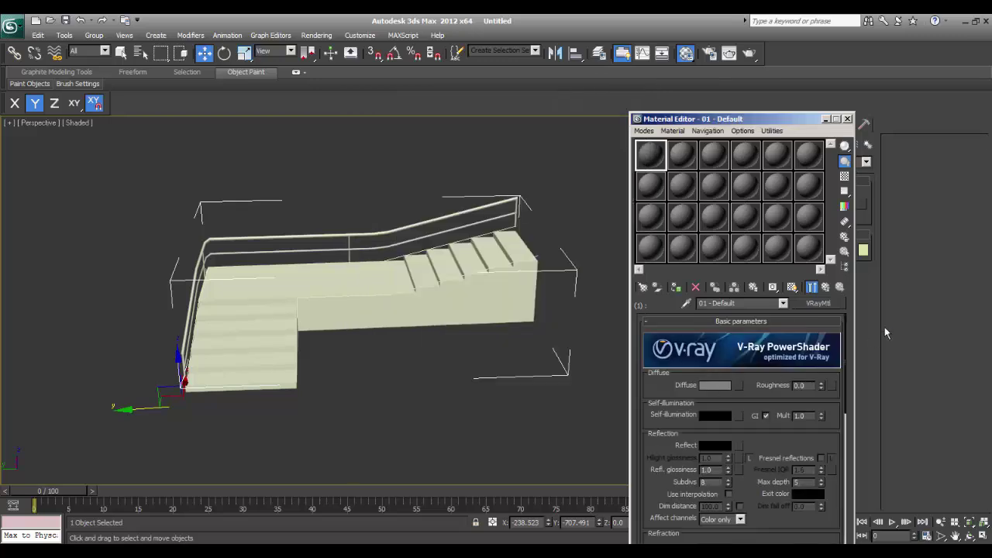
pyautogui.click(825, 287)
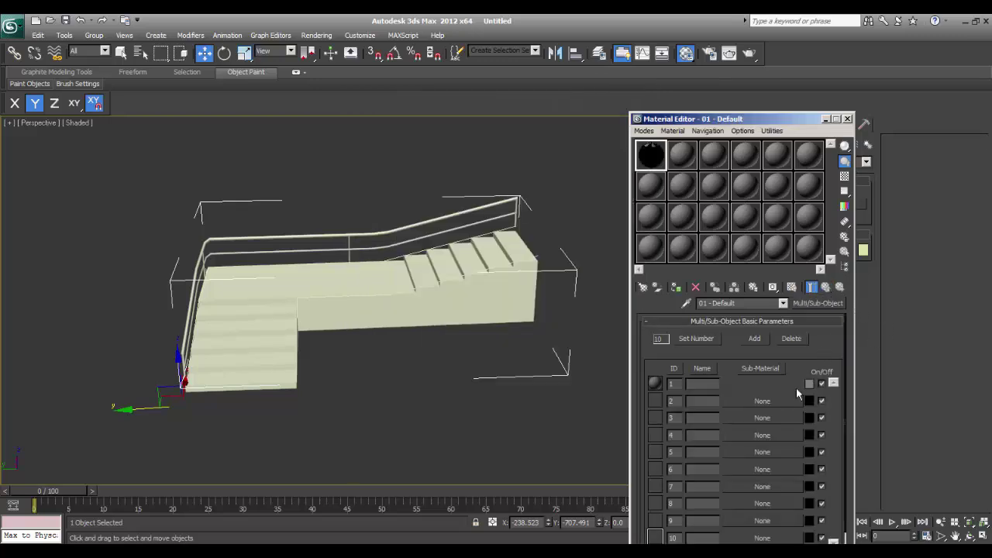
# Copy the VRayMtl from ID 1 into IDs 2 to 6 and delete the four unused sub-material slots.
pyautogui.moveTo(778, 388); pyautogui.dragTo(755, 470)
pyautogui.click(714, 369)
pyautogui.click(715, 369)
pyautogui.click(723, 371)
pyautogui.click(720, 370)
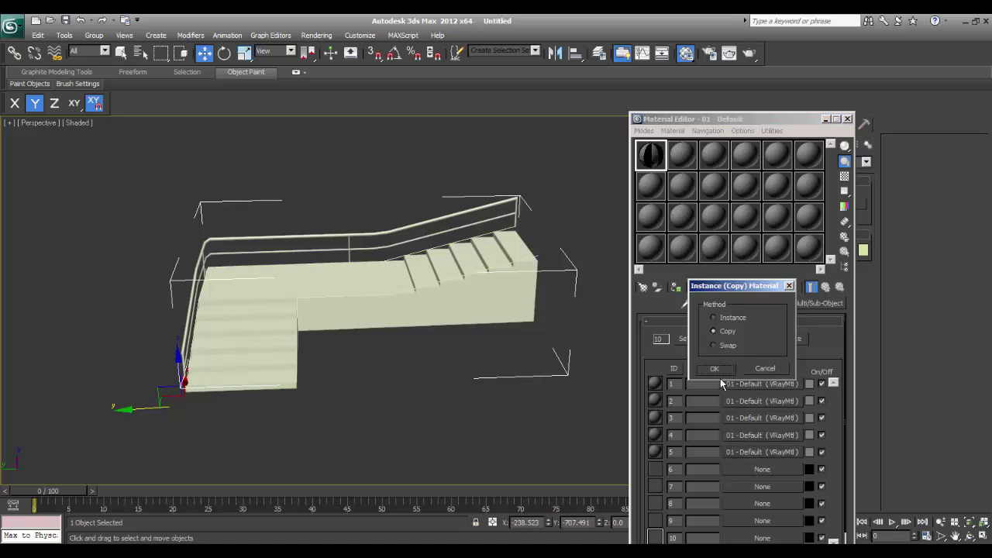
pyautogui.click(715, 369)
pyautogui.click(791, 338)
pyautogui.click(792, 339)
pyautogui.click(791, 339)
pyautogui.click(792, 338)
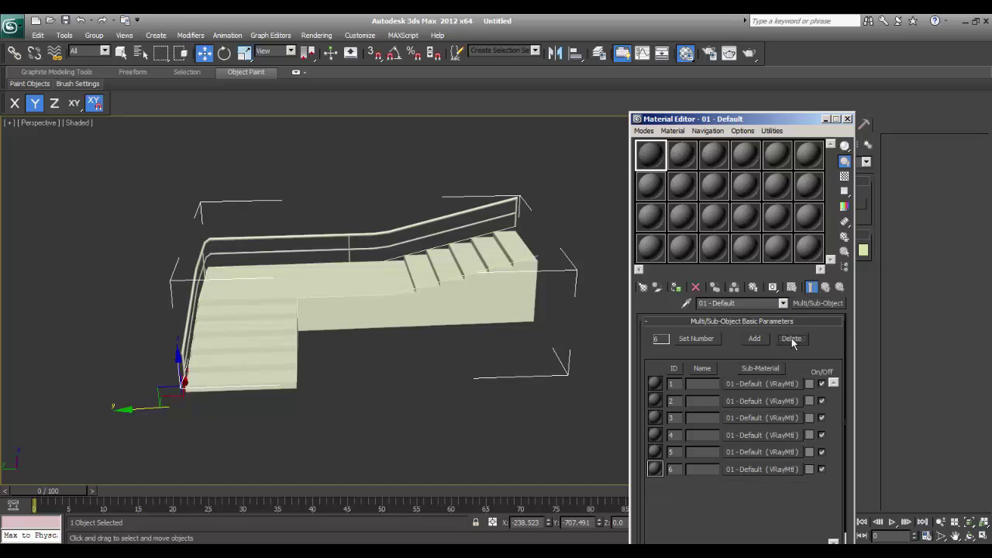
# Set the colour of sub-material 1 to red and sub-material 2 to blue-violet.
pyautogui.click(809, 383)
pyautogui.moveTo(319, 119); pyautogui.dragTo(353, 87)
pyautogui.click(449, 195)
pyautogui.click(454, 194)
pyautogui.click(808, 401)
pyautogui.click(452, 193)
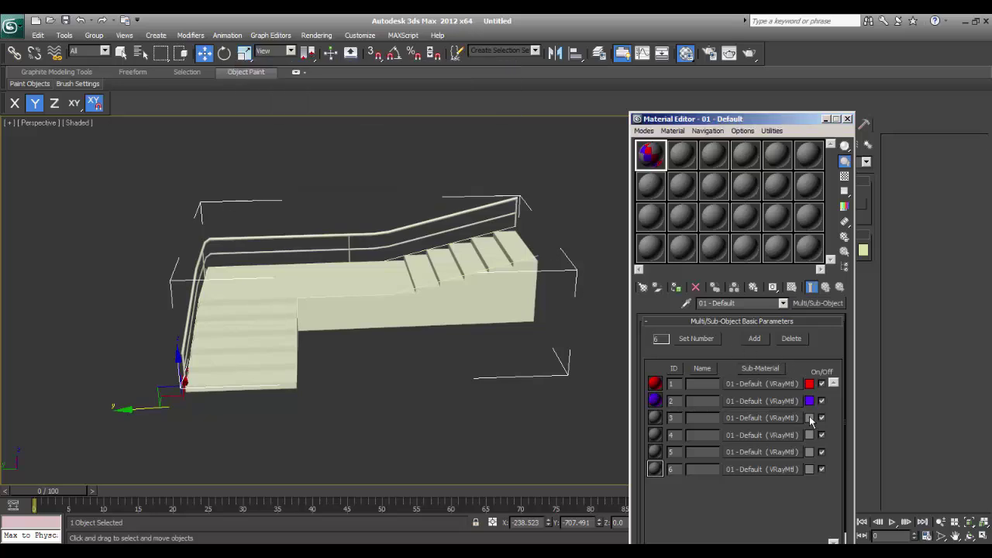
# Set the colour of sub-material 3 to saturated light blue and sub-material 4 to pure yellow.
pyautogui.click(809, 418)
pyautogui.moveTo(301, 97); pyautogui.dragTo(301, 88)
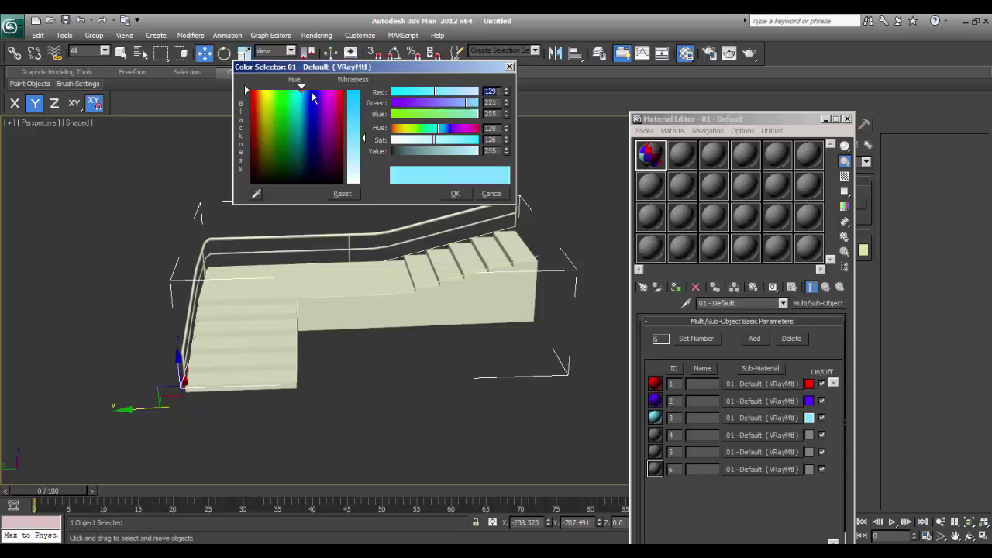
pyautogui.moveTo(355, 115); pyautogui.dragTo(355, 92)
pyautogui.click(487, 194)
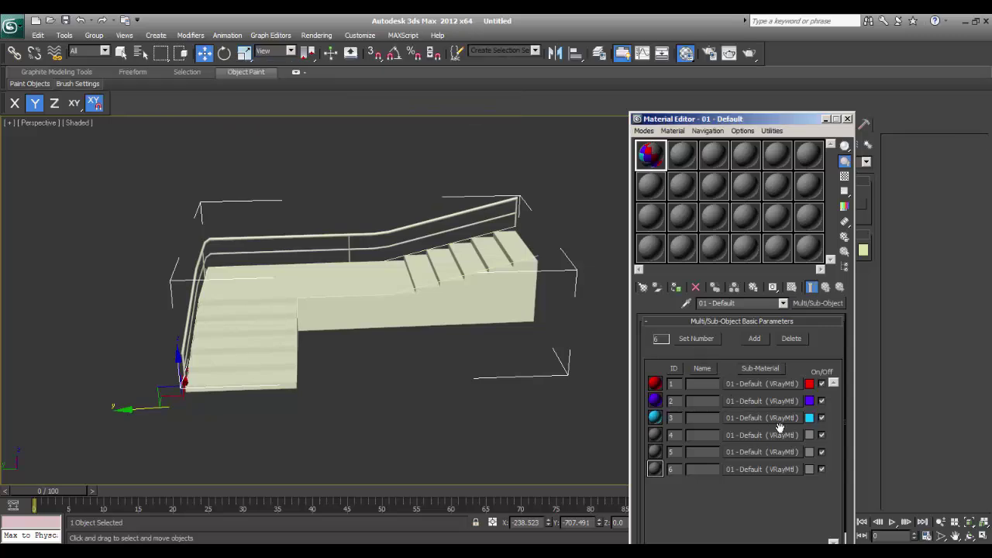
pyautogui.click(808, 436)
pyautogui.moveTo(287, 136); pyautogui.dragTo(266, 89)
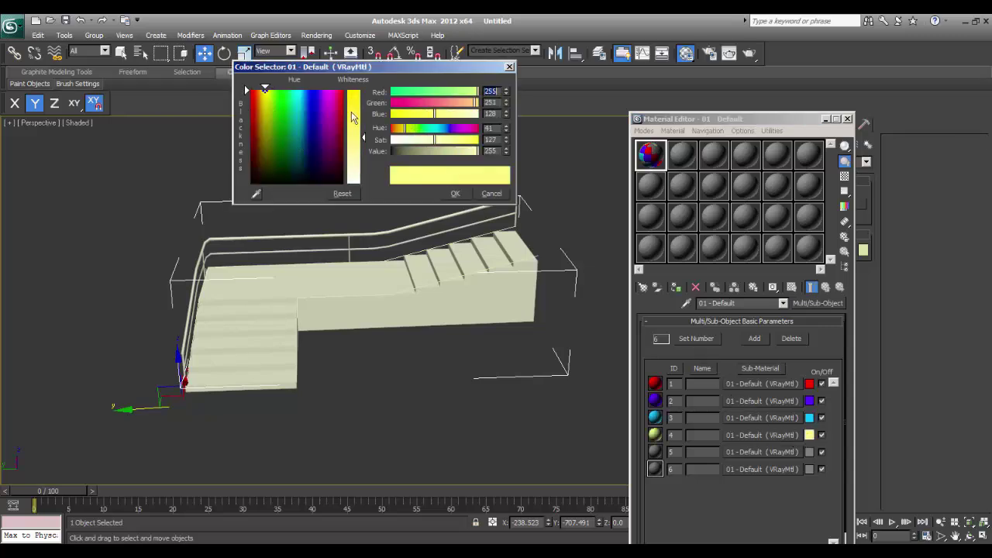
pyautogui.moveTo(354, 110); pyautogui.dragTo(355, 88)
pyautogui.click(455, 194)
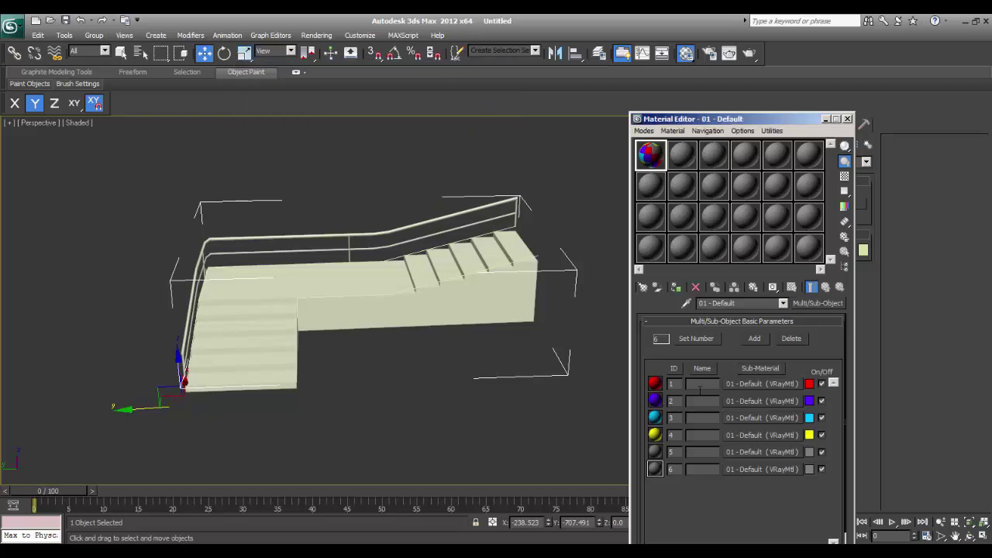
# Set the colour of sub-material 5 to white and sub-material 6 to bright green.
pyautogui.click(810, 452)
pyautogui.moveTo(350, 159); pyautogui.dragTo(350, 186)
pyautogui.click(455, 194)
pyautogui.click(809, 469)
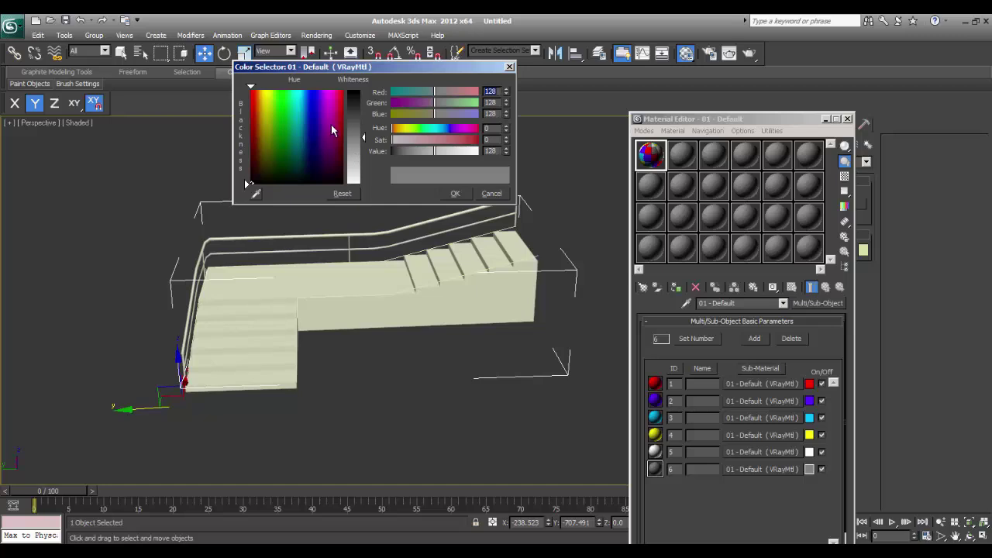
pyautogui.moveTo(332, 130); pyautogui.dragTo(280, 91)
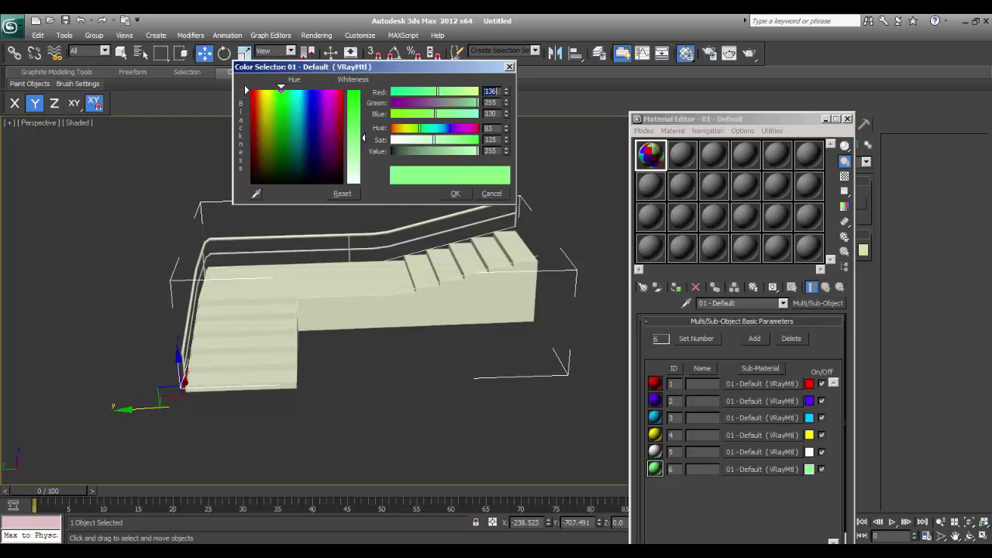
pyautogui.moveTo(364, 137); pyautogui.dragTo(364, 100)
pyautogui.click(455, 194)
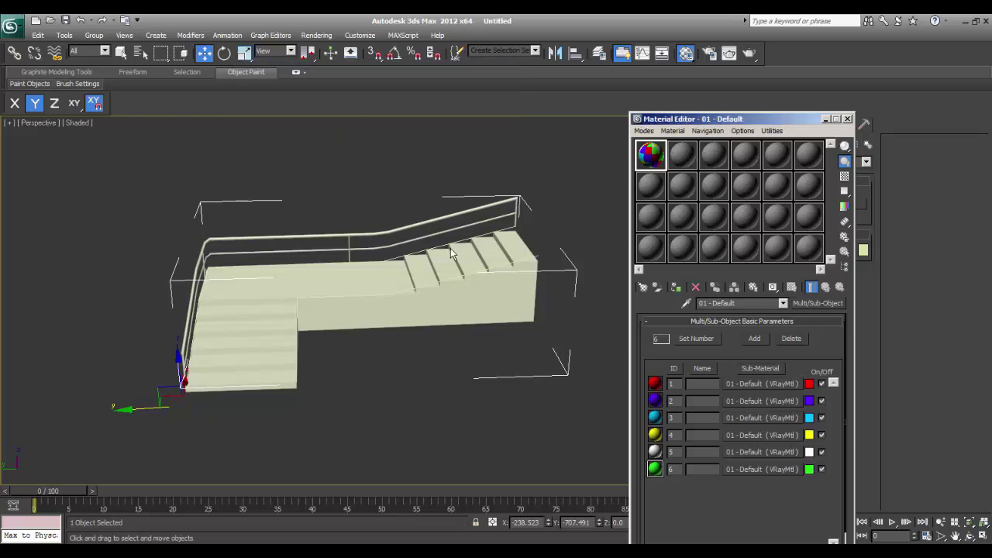
# Try the Multi/Sub-Object material on the railing, and assign it to the L-type stair.
pyautogui.click(676, 292)
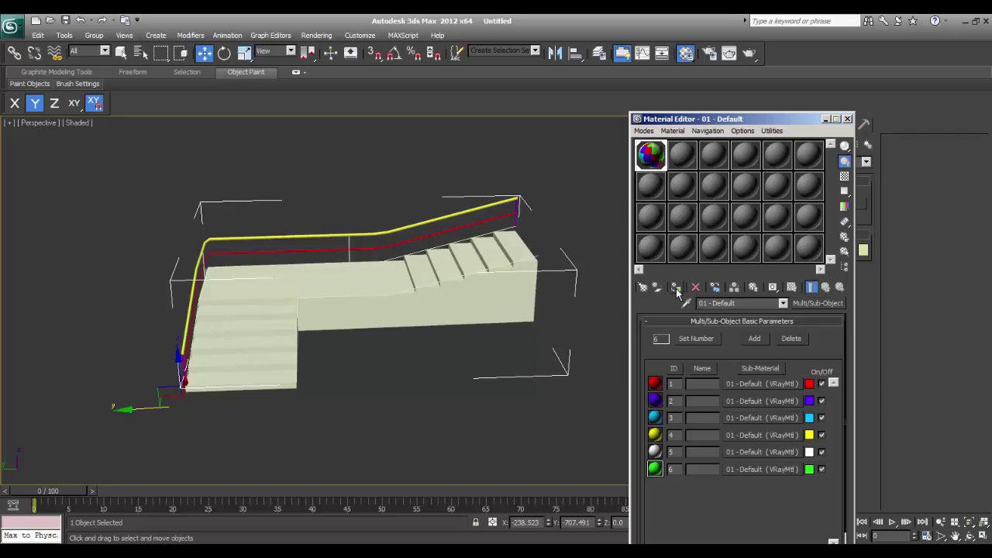
pyautogui.click(522, 307)
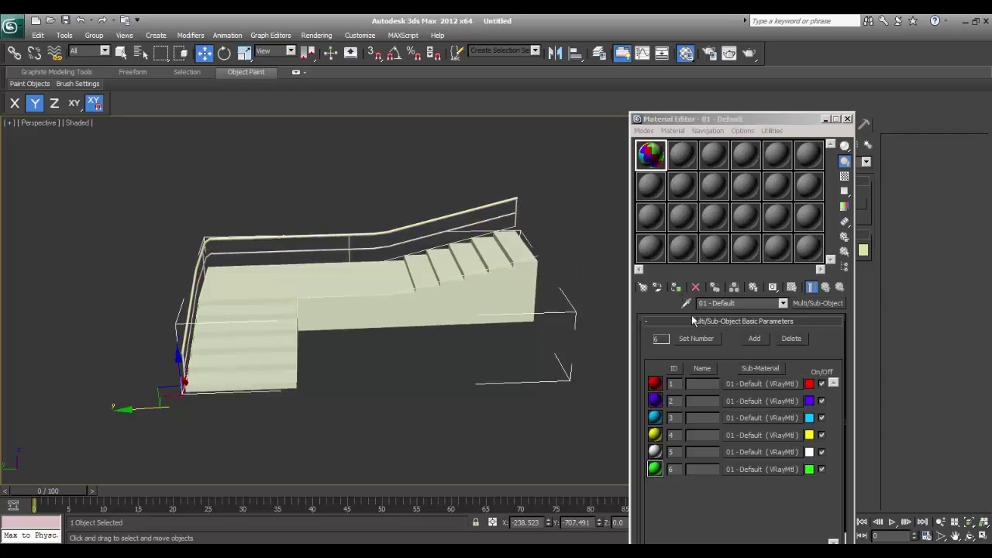
pyautogui.click(677, 290)
pyautogui.keyDown('alt'); pyautogui.moveTo(359, 332); pyautogui.dragTo(411, 352, button='middle'); pyautogui.keyUp('alt')
pyautogui.scroll(5, 397, 331)
pyautogui.scroll(-5, 397, 331)
pyautogui.scroll(3, 406, 383)
pyautogui.keyDown('alt'); pyautogui.moveTo(358, 375); pyautogui.dragTo(349, 344, button='middle'); pyautogui.keyUp('alt')
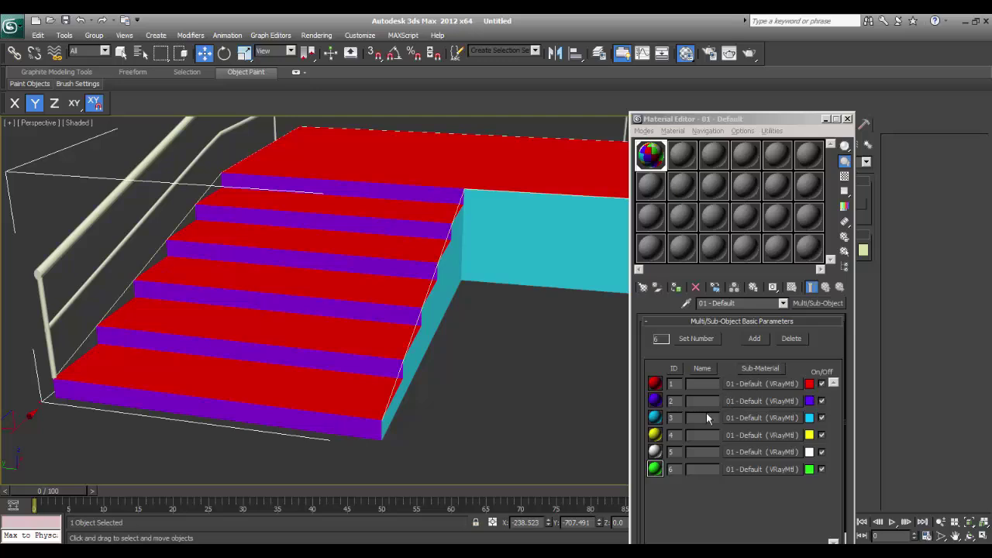
# Delete sub-materials 6 and 5 from the stair's Multi/Sub-Object material, and add a new default sub-material as number 5.
pyautogui.click(787, 346)
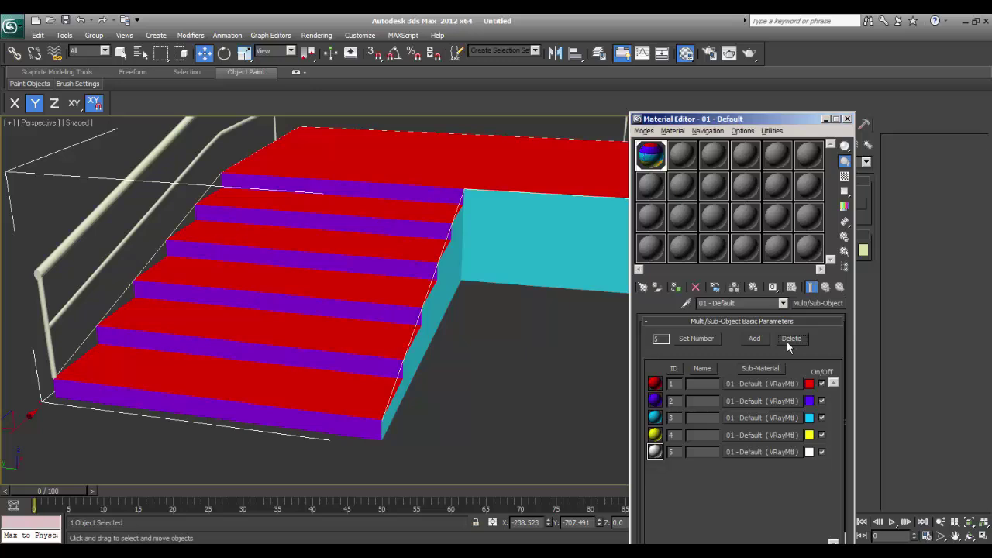
pyautogui.click(787, 342)
pyautogui.keyDown('alt'); pyautogui.moveTo(473, 335); pyautogui.dragTo(386, 324, button='middle'); pyautogui.keyUp('alt')
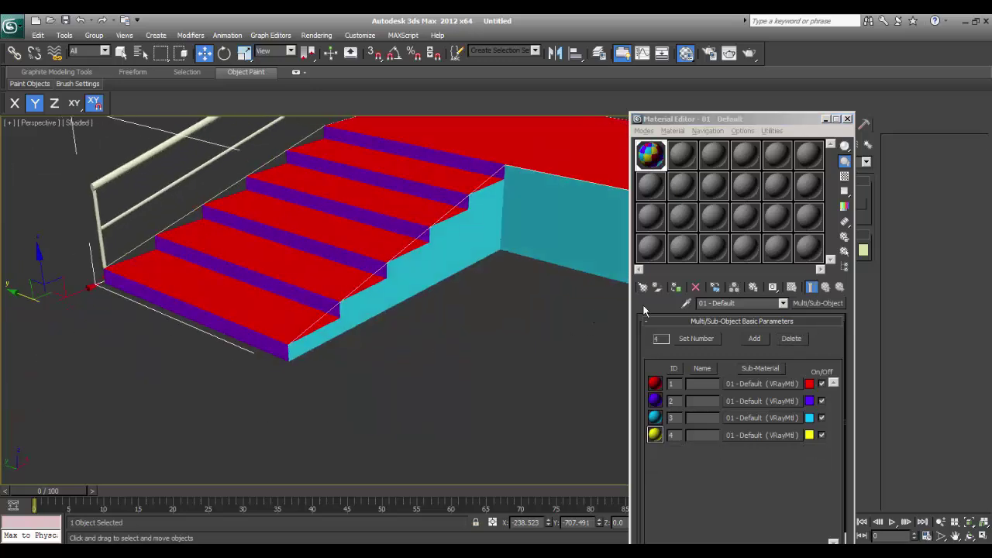
pyautogui.click(678, 288)
pyautogui.moveTo(408, 271); pyautogui.dragTo(531, 360, button='middle')
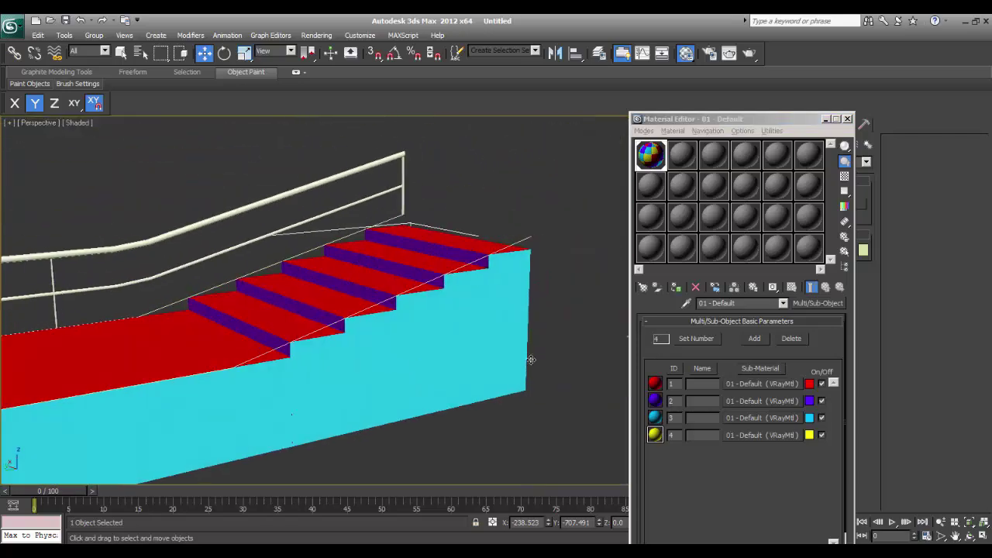
pyautogui.click(749, 340)
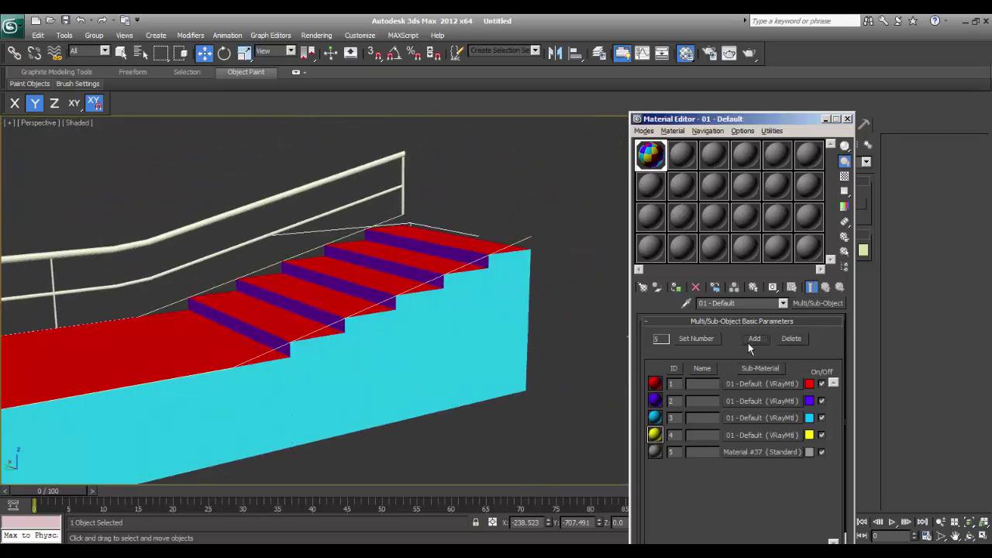
pyautogui.keyDown('alt'); pyautogui.moveTo(365, 390); pyautogui.dragTo(650, 369, button='middle'); pyautogui.keyUp('alt')
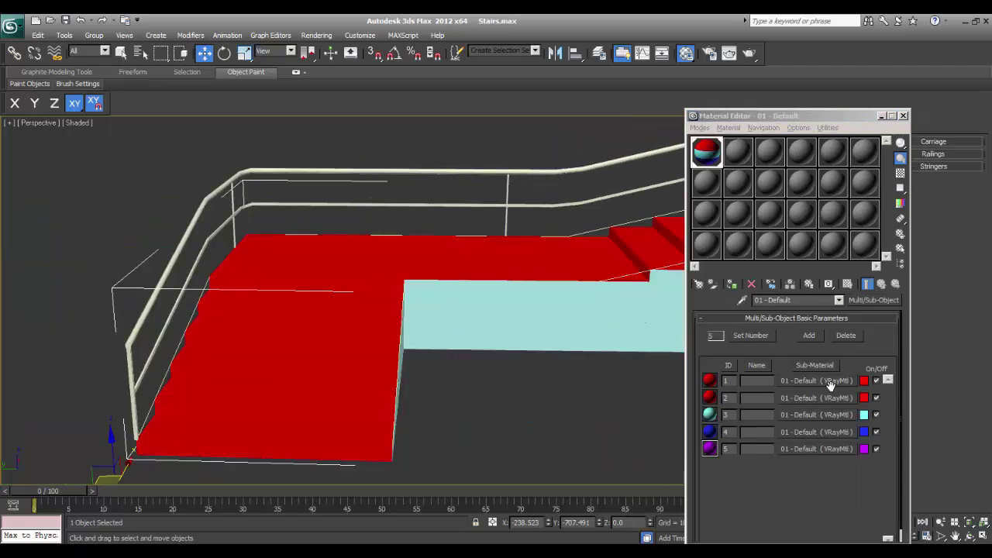
# Load the wood06 image as a Bitmap diffuse map in sub-material 1 and show it shaded in the viewport.
pyautogui.click(828, 382)
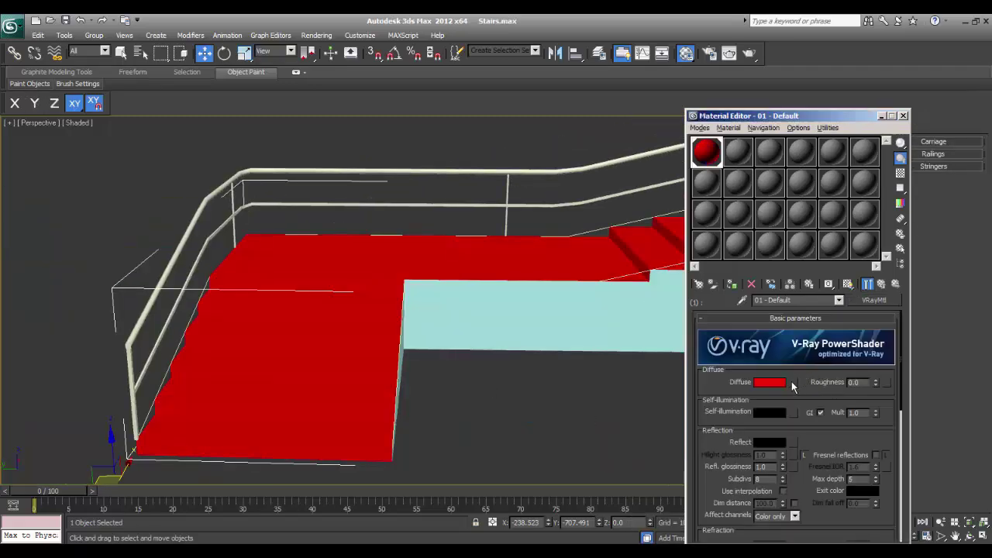
pyautogui.click(791, 382)
pyautogui.scroll(1, 422, 155)
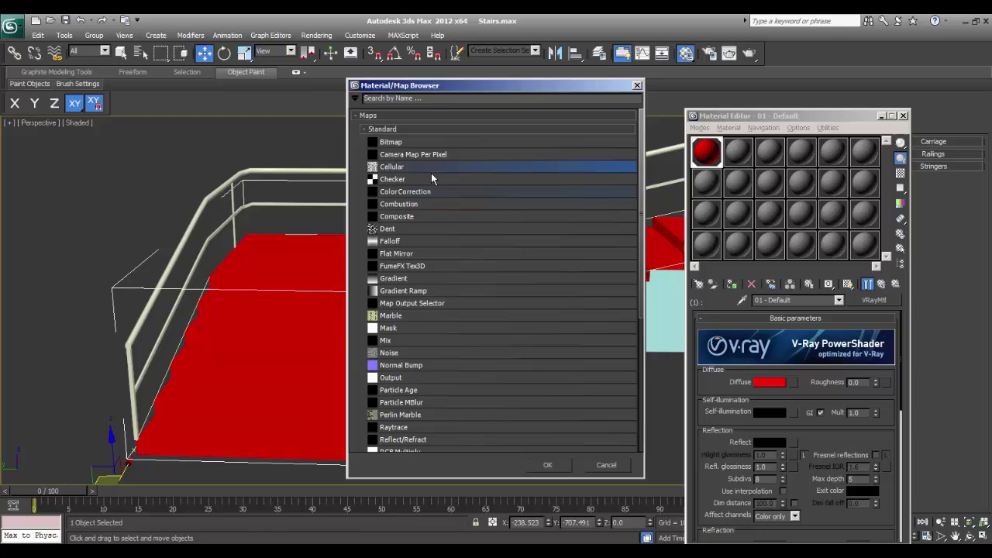
pyautogui.doubleClick(376, 144)
pyautogui.click(164, 178)
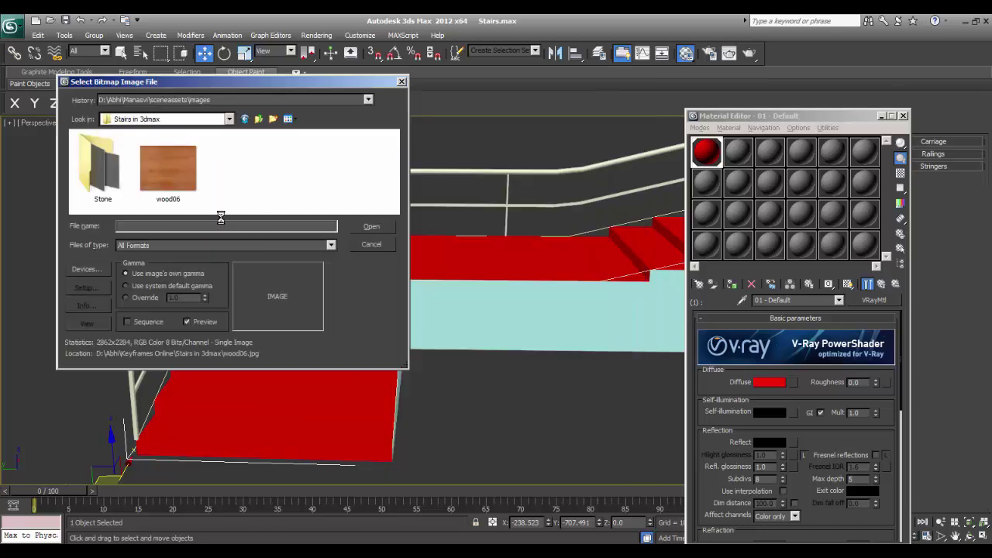
pyautogui.click(371, 226)
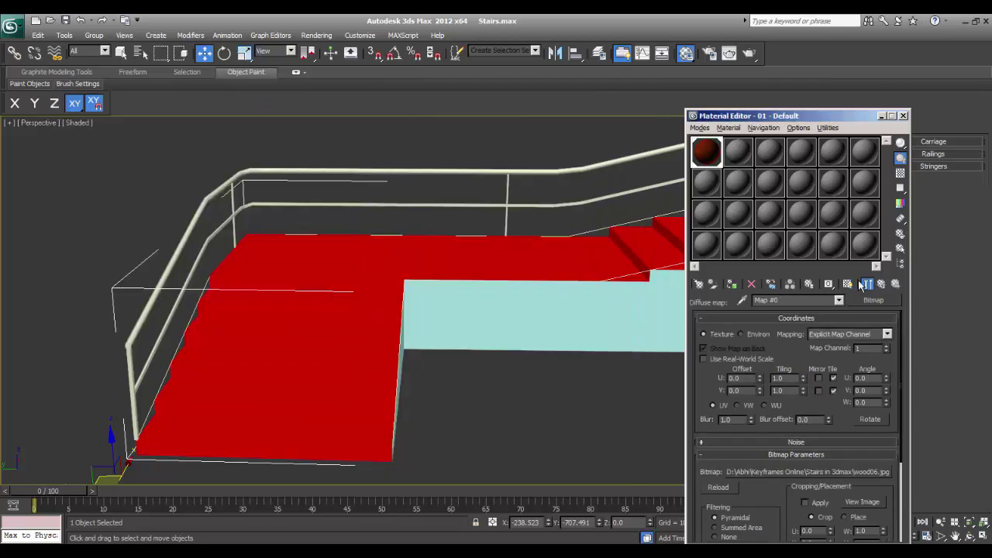
pyautogui.click(866, 284)
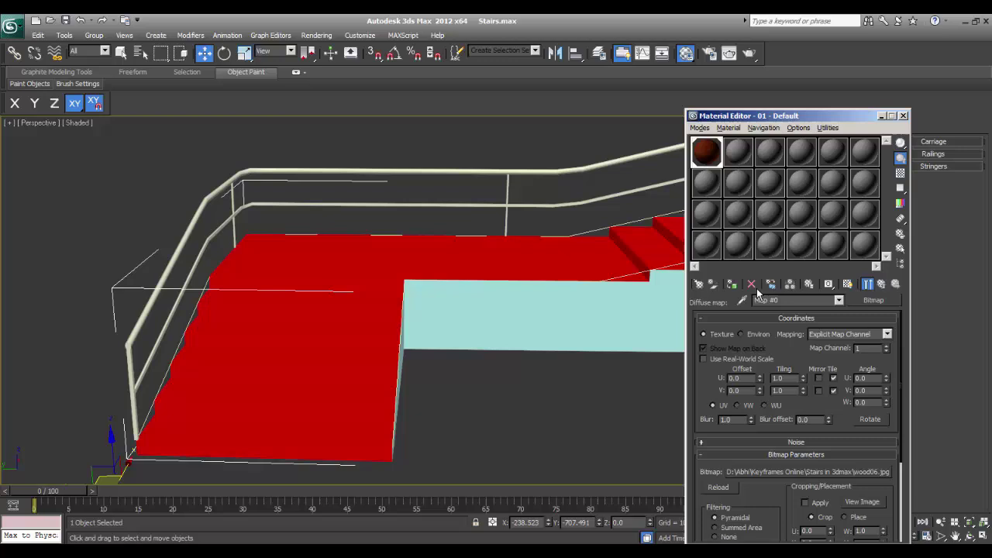
pyautogui.click(846, 284)
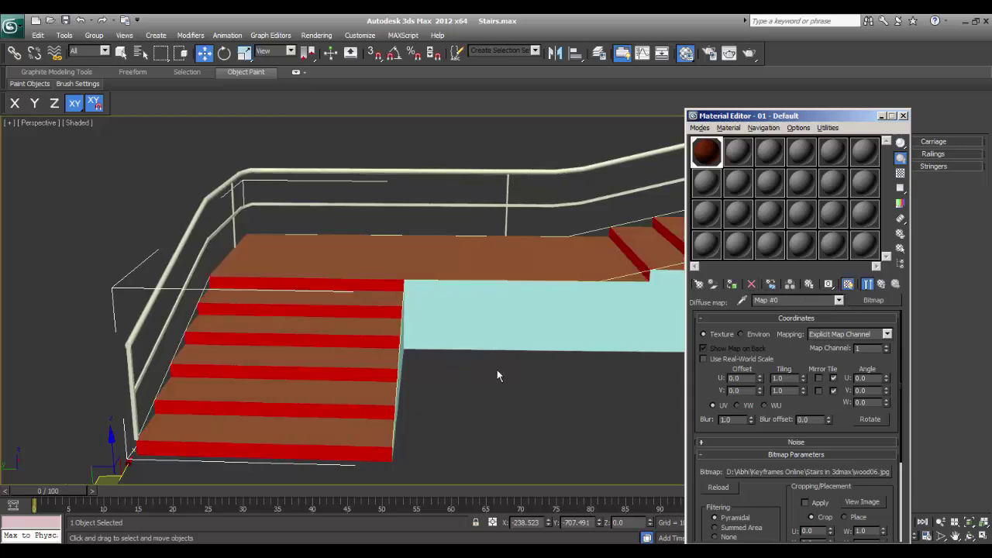
# Add a UVW Map modifier with Box mapping to the L-type stair.
pyautogui.scroll(5, 449, 334)
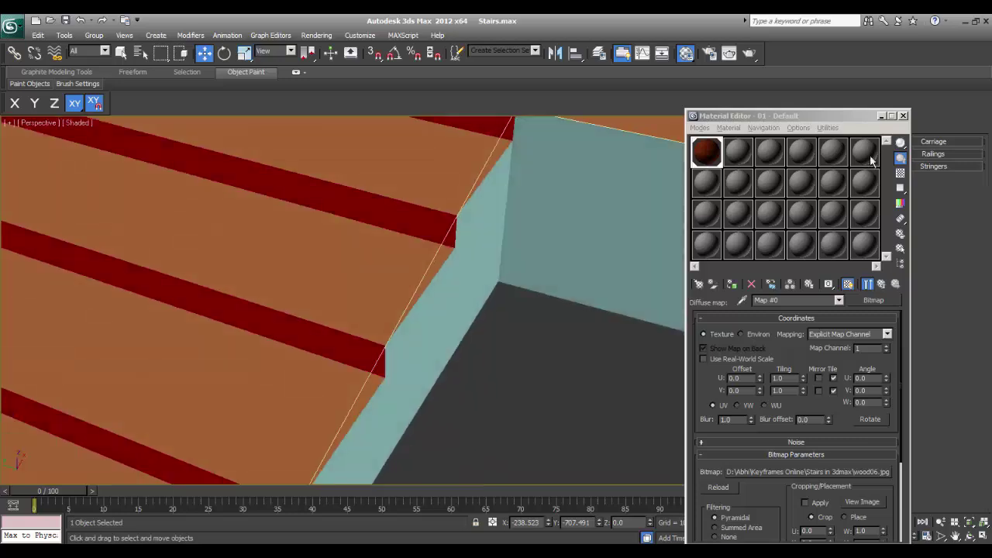
pyautogui.click(903, 116)
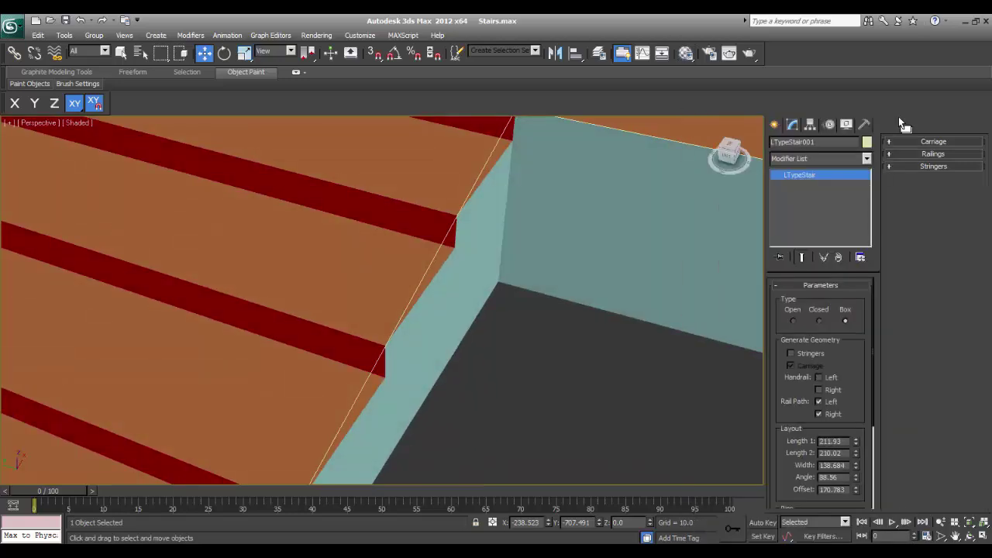
pyautogui.click(799, 158)
pyautogui.press('u')
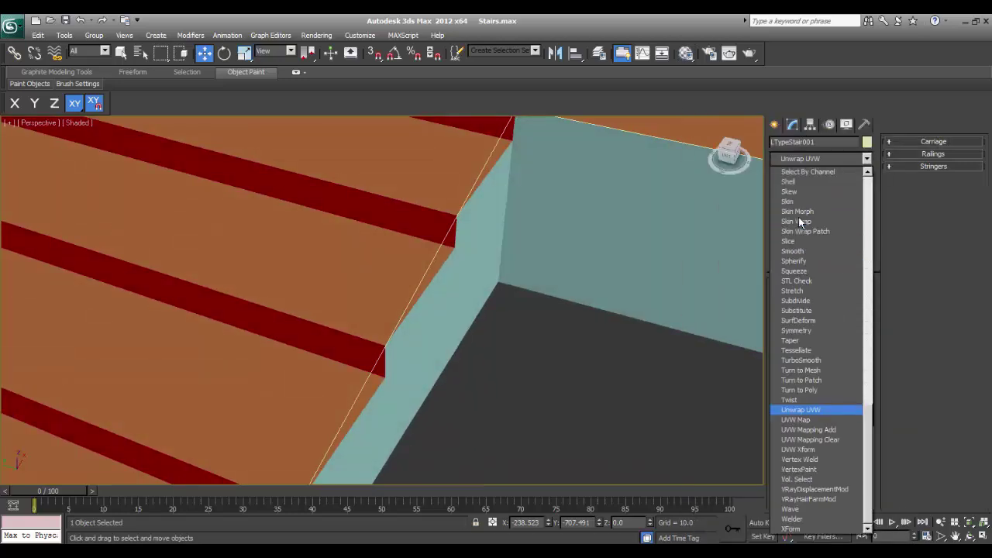
pyautogui.press('Down')
pyautogui.press('Return')
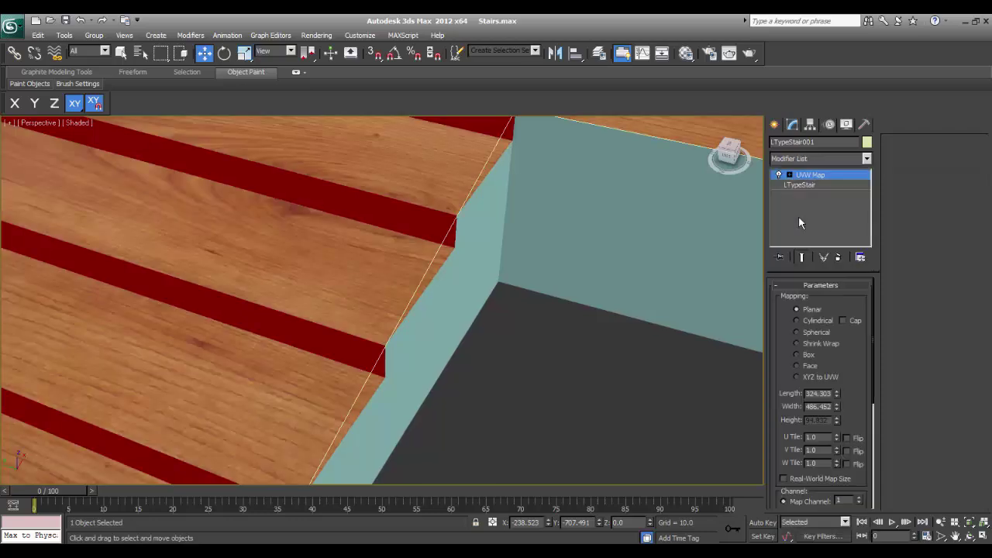
pyautogui.click(797, 355)
pyautogui.scroll(-5, 478, 294)
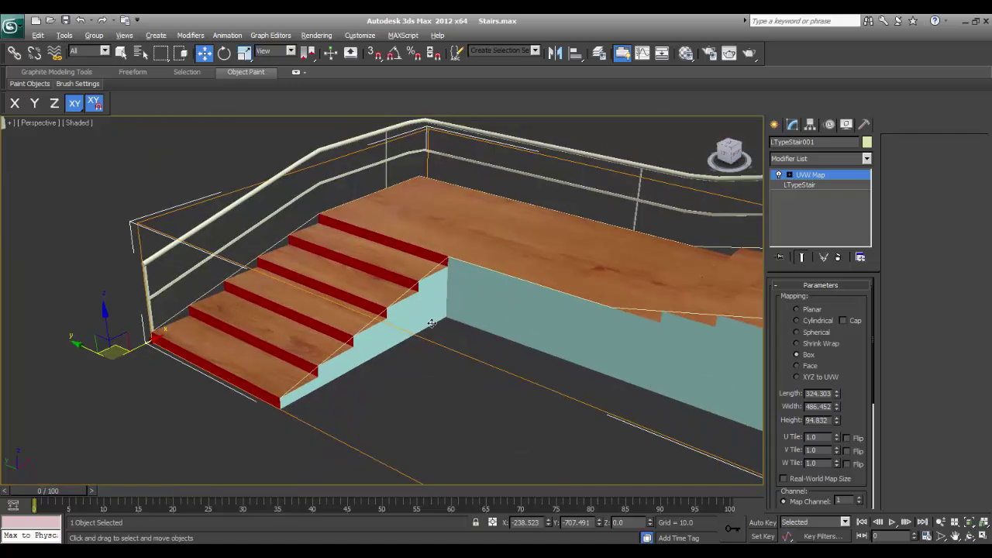
pyautogui.scroll(5, 445, 328)
pyautogui.keyDown('alt'); pyautogui.moveTo(464, 331); pyautogui.dragTo(538, 340, button='middle'); pyautogui.keyUp('alt')
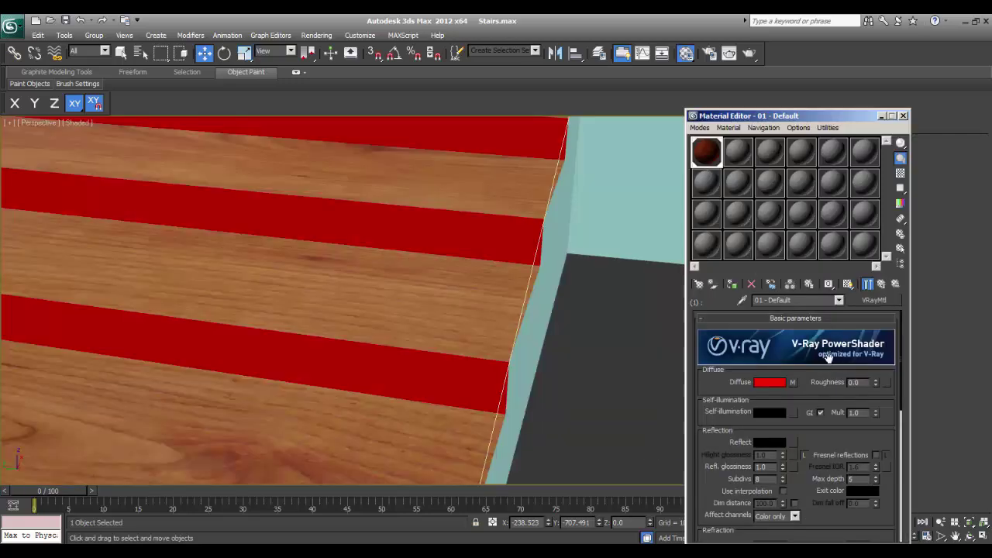
# Copy the wood sub-material 1 onto sub-material 2 with the Copy method to cover the stair's risers.
pyautogui.click(883, 285)
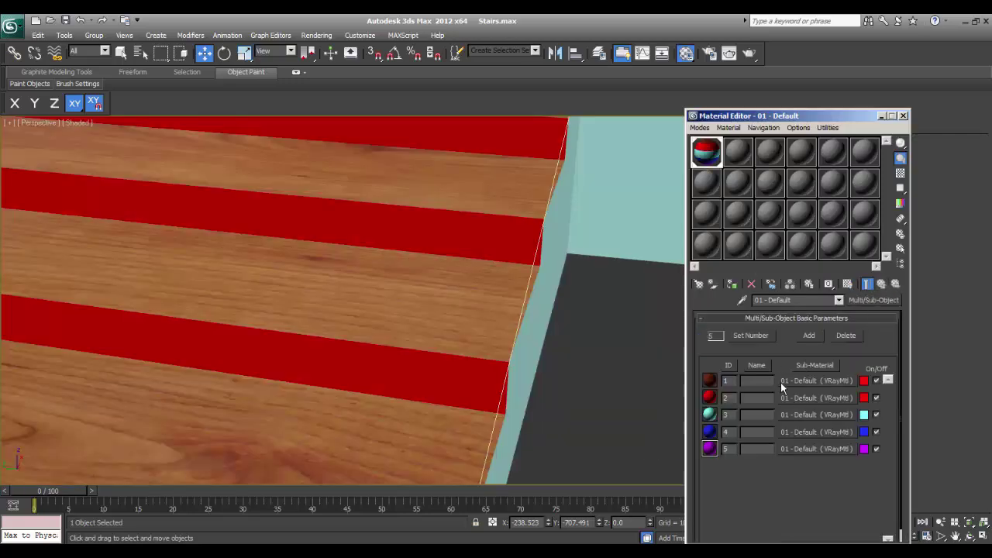
pyautogui.moveTo(794, 383); pyautogui.dragTo(795, 397)
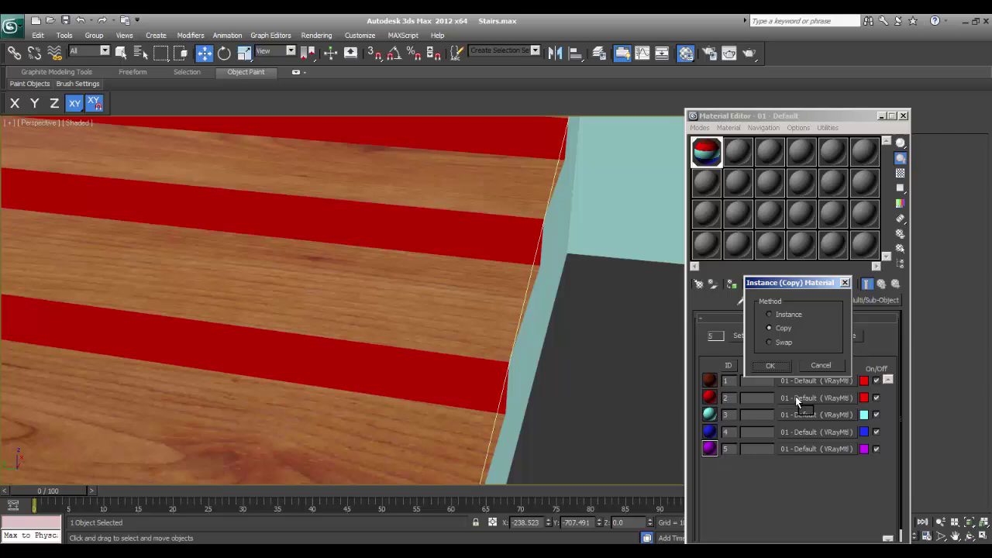
pyautogui.click(773, 364)
pyautogui.scroll(-5, 502, 336)
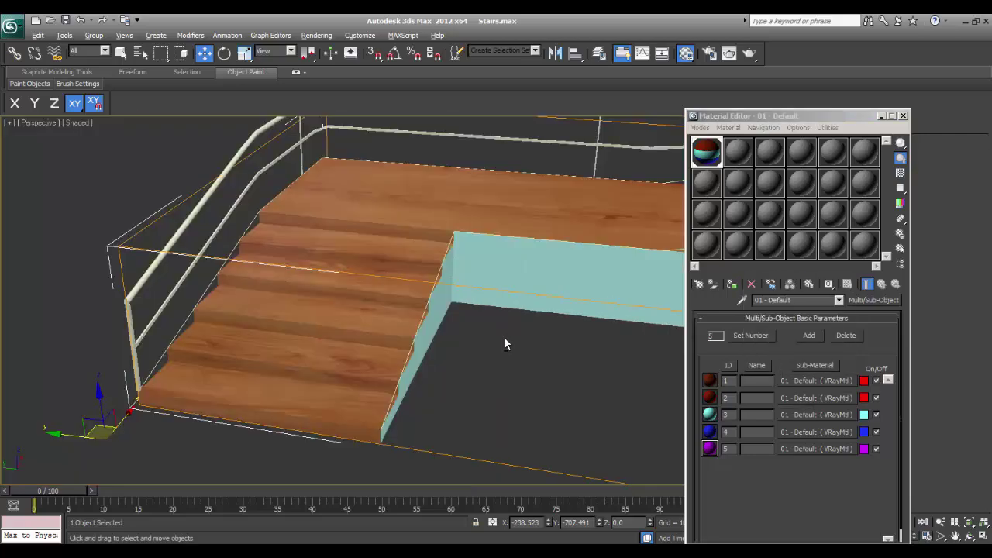
pyautogui.moveTo(504, 338)
pyautogui.keyDown('alt'); pyautogui.mouseDown(button='middle')
pyautogui.moveTo(531, 320)
pyautogui.moveTo(489, 347)
pyautogui.mouseUp(button='middle'); pyautogui.keyUp('alt')
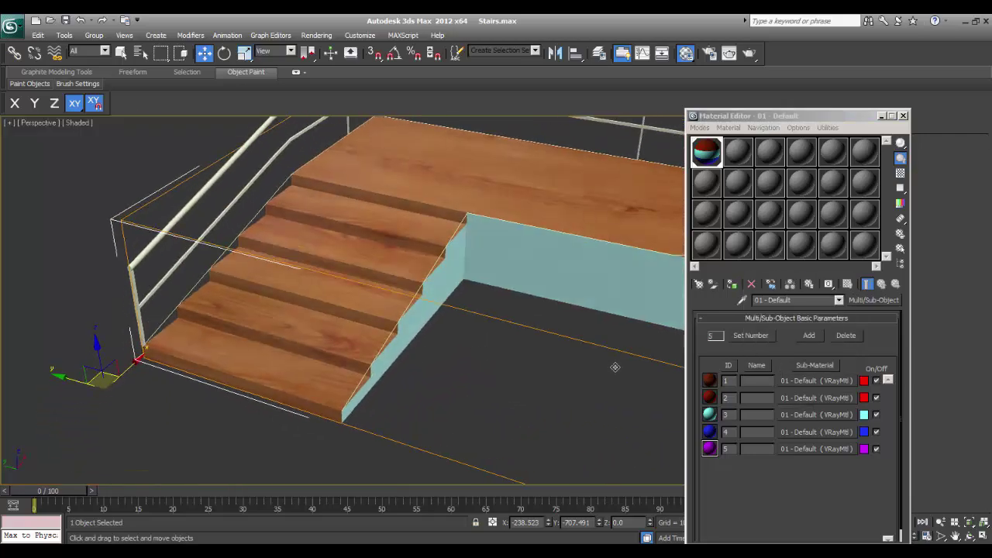
pyautogui.keyDown('alt'); pyautogui.moveTo(392, 332); pyautogui.dragTo(415, 343, button='middle'); pyautogui.keyUp('alt')
pyautogui.scroll(4, 381, 324)
pyautogui.scroll(-6, 416, 342)
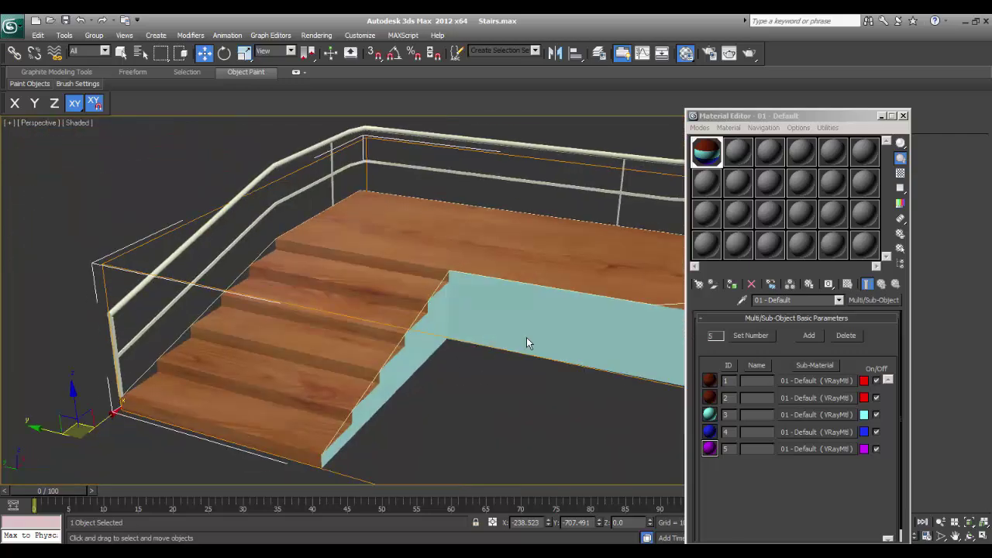
# Set the reflection colour of sub-material 1 to dark grey with RGB 64, 64, 64.
pyautogui.click(780, 380)
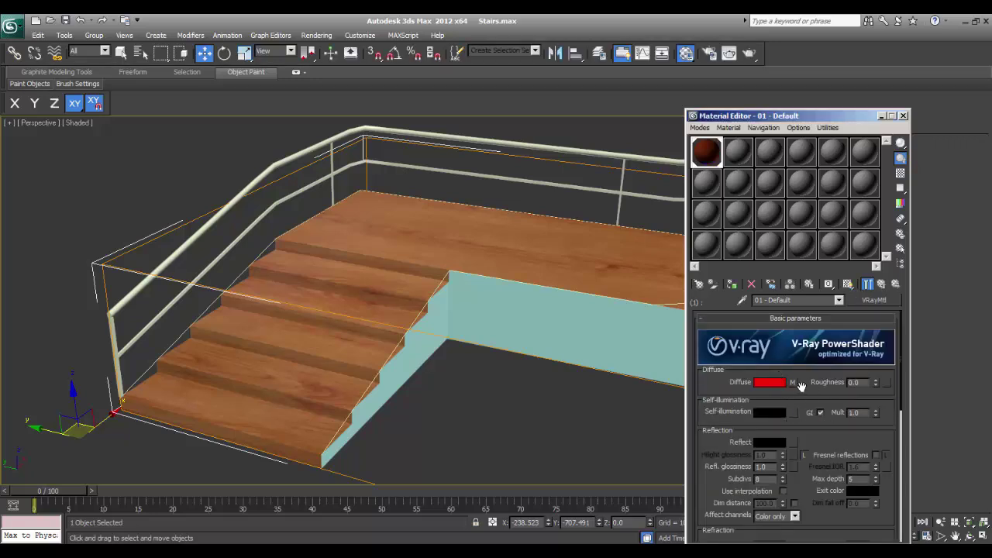
pyautogui.click(767, 442)
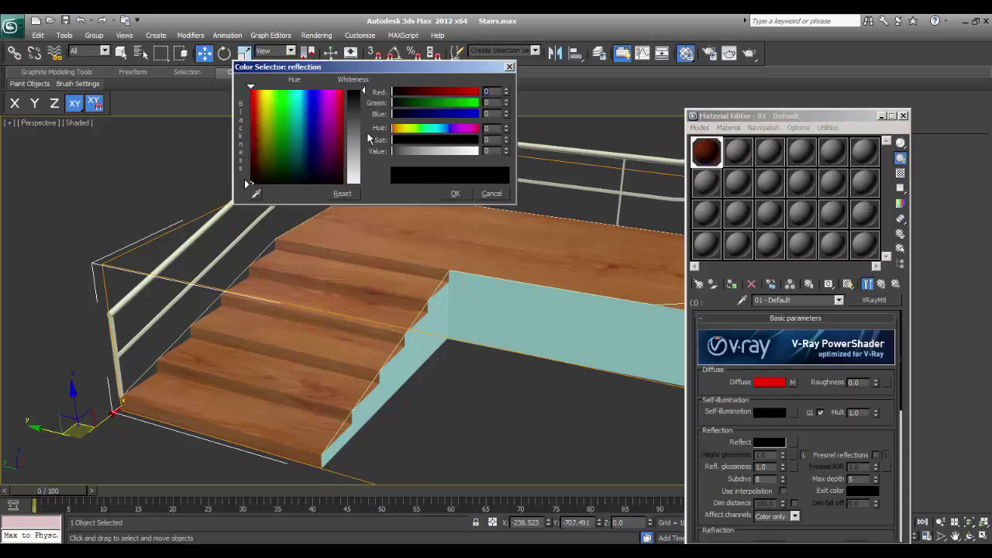
pyautogui.moveTo(369, 138); pyautogui.dragTo(363, 115)
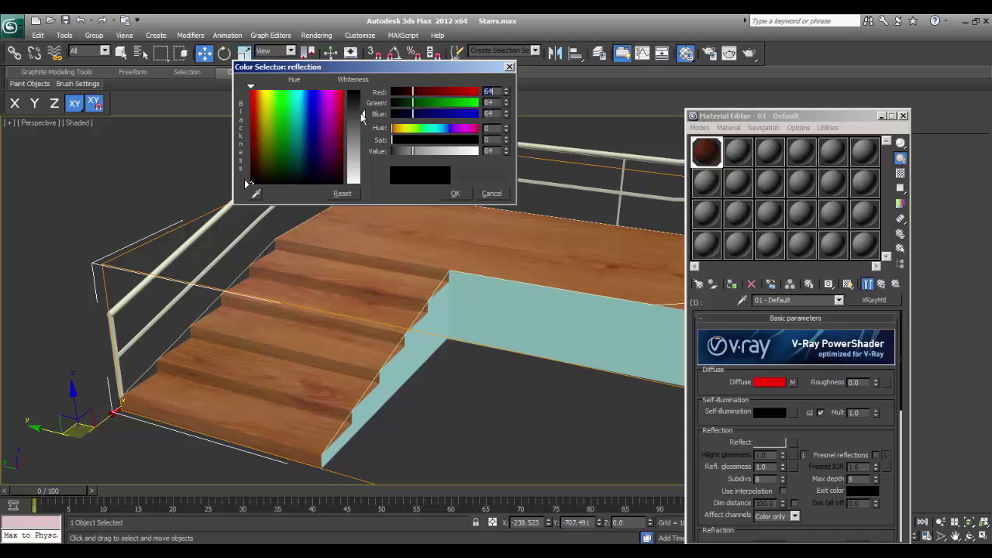
pyautogui.click(456, 194)
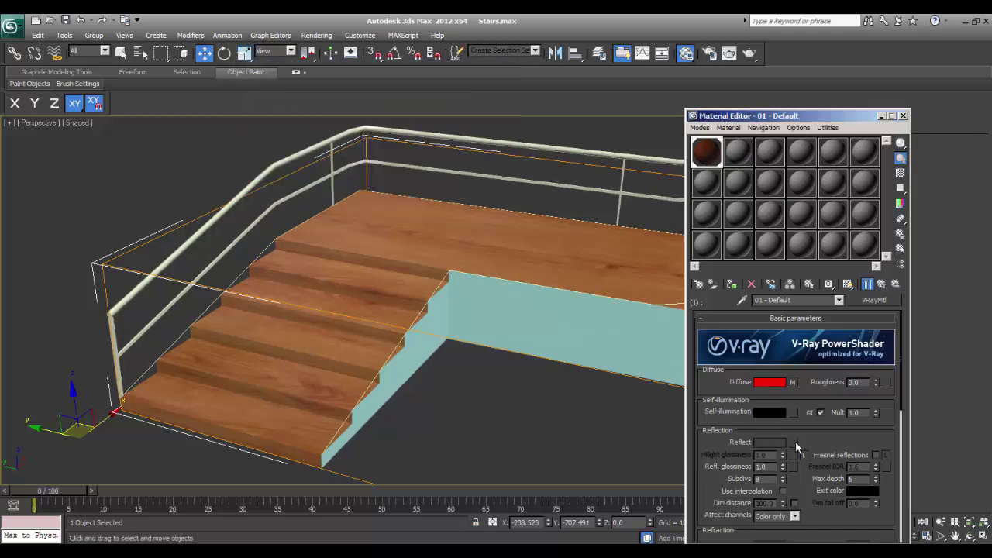
pyautogui.moveTo(812, 437); pyautogui.dragTo(795, 374)
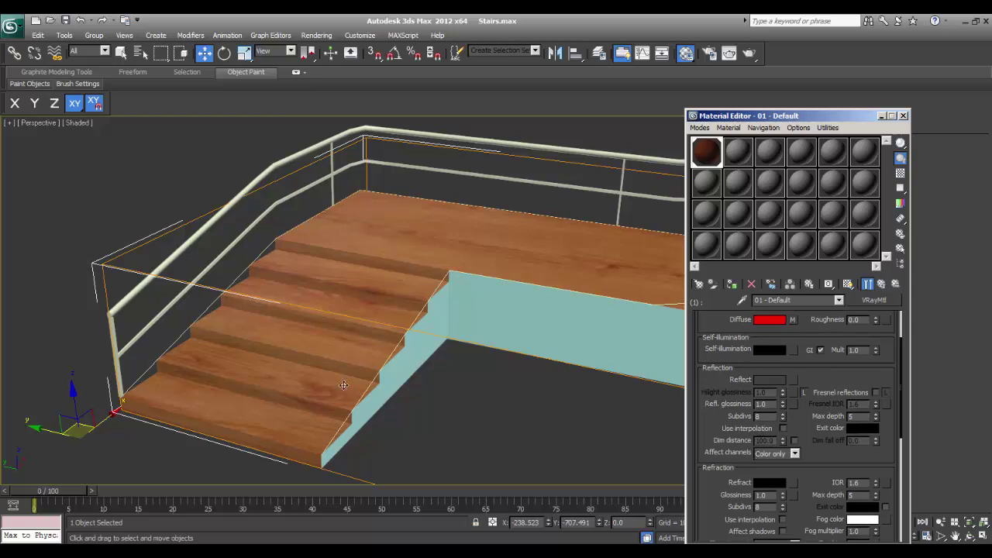
pyautogui.click(882, 284)
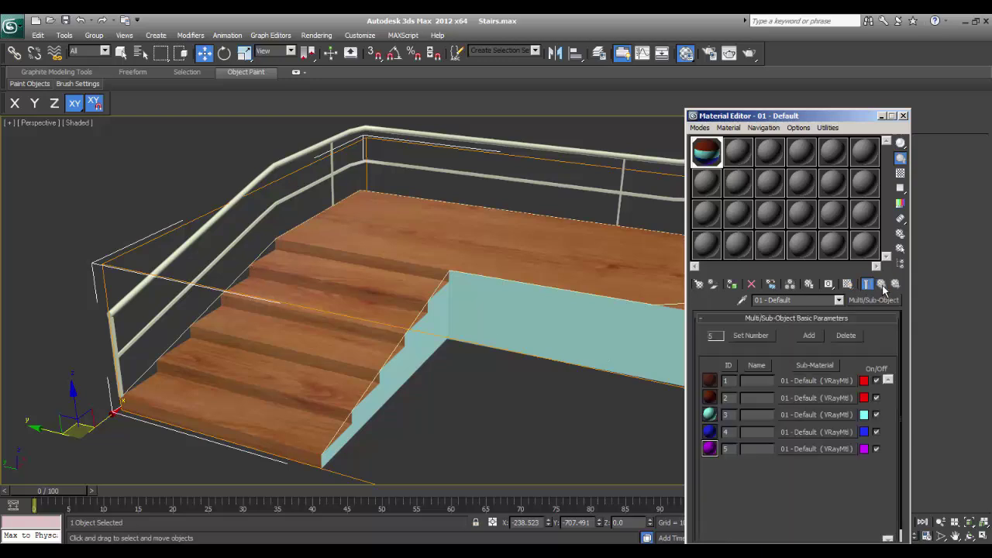
# Set the diffuse colour of sub-material 3 to near-white with RGB 247, 255, 255.
pyautogui.click(806, 416)
pyautogui.click(772, 384)
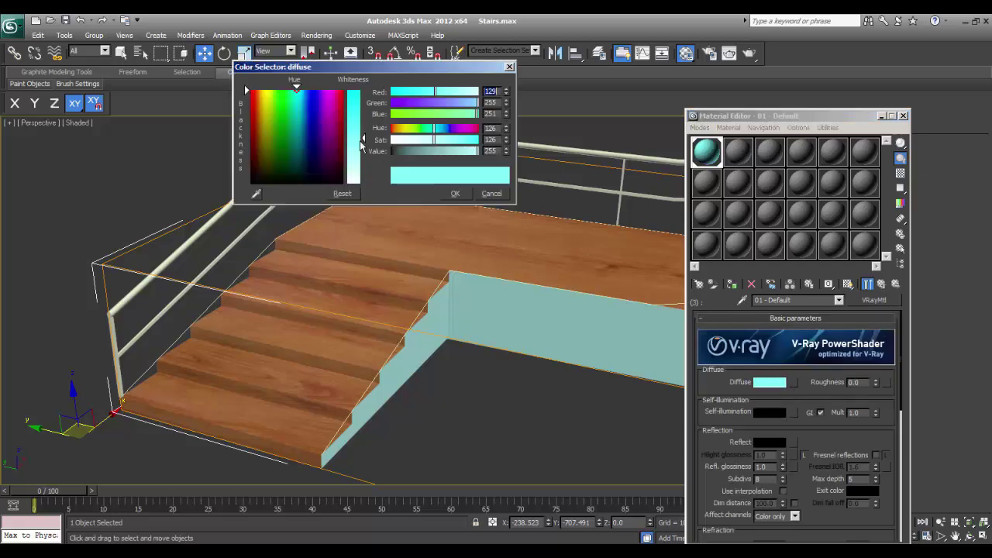
pyautogui.moveTo(363, 141); pyautogui.dragTo(363, 182)
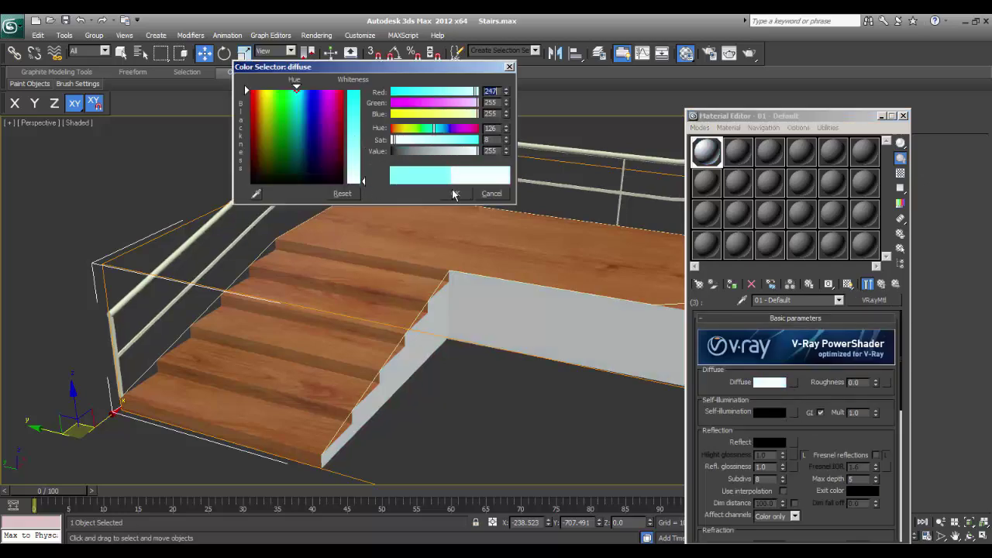
pyautogui.click(455, 194)
pyautogui.click(883, 283)
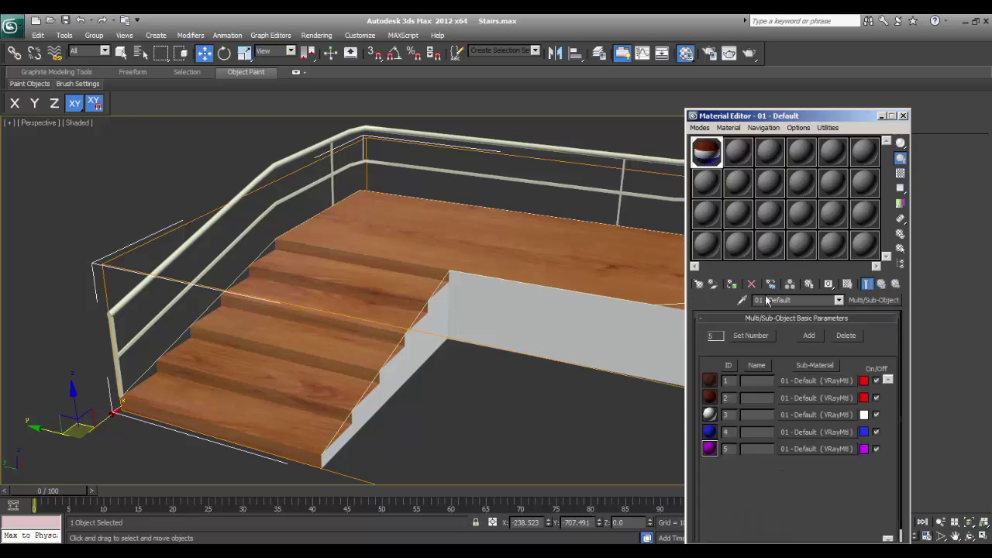
# Assign the second material slot to the railing and change that material's type to VRayMtl.
pyautogui.click(206, 231)
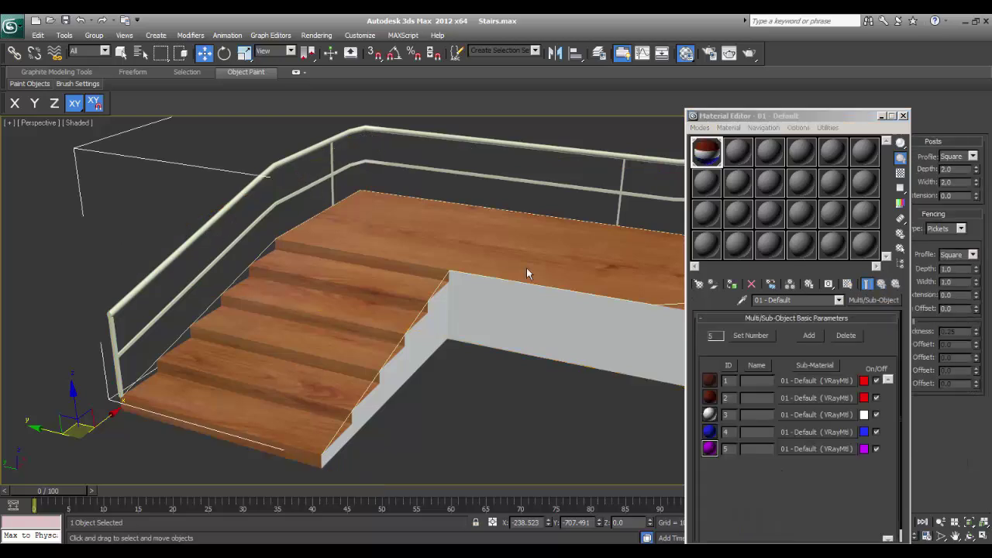
pyautogui.click(735, 147)
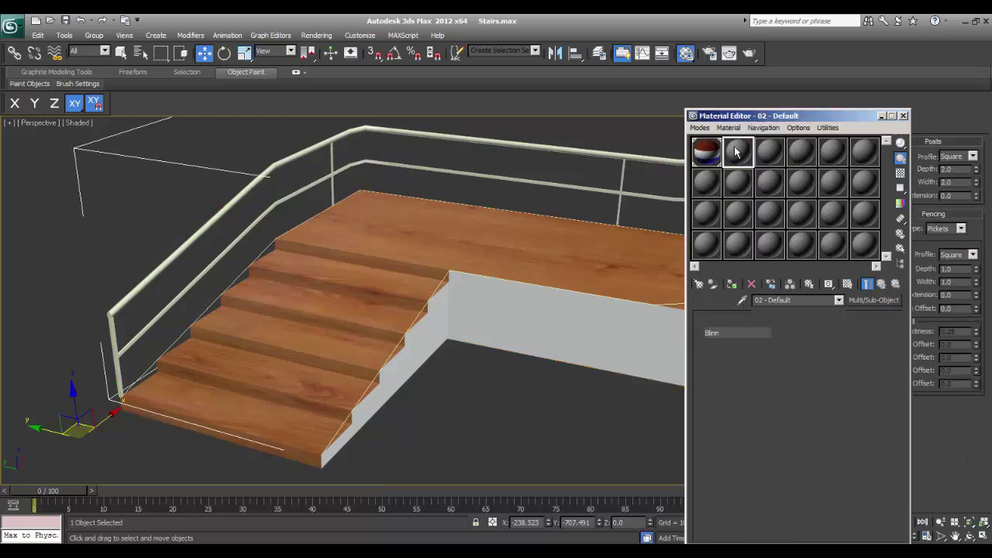
pyautogui.click(733, 286)
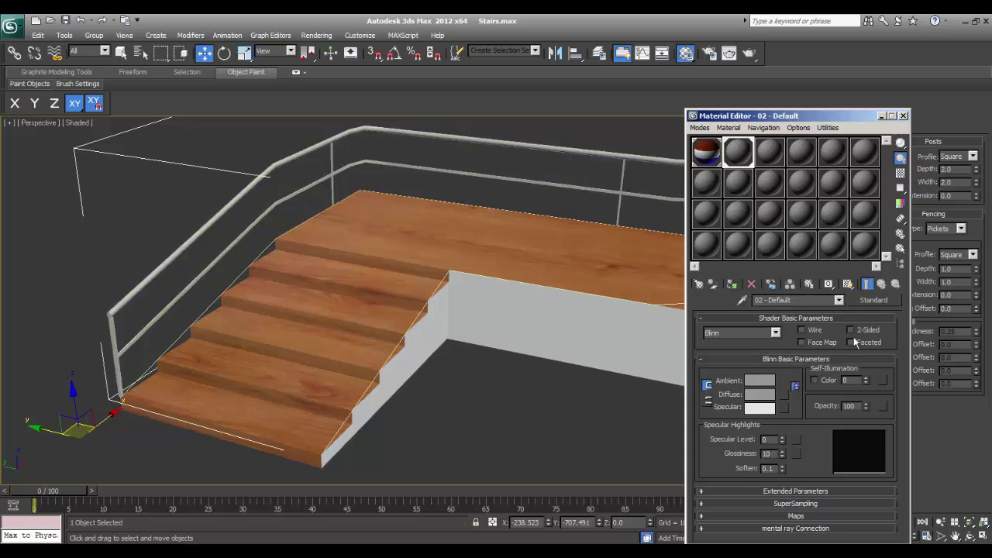
pyautogui.click(866, 301)
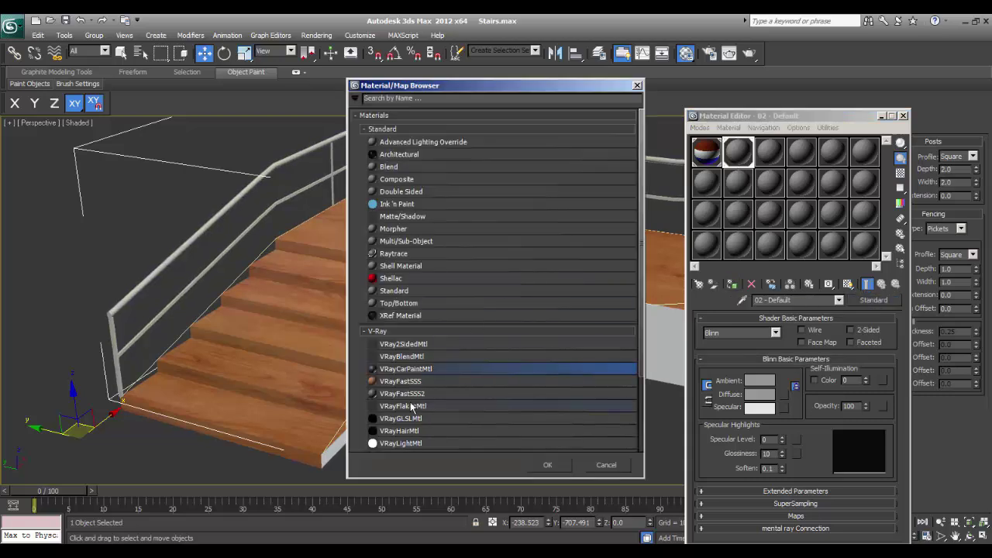
pyautogui.scroll(-2, 415, 407)
pyautogui.click(402, 426)
pyautogui.click(544, 465)
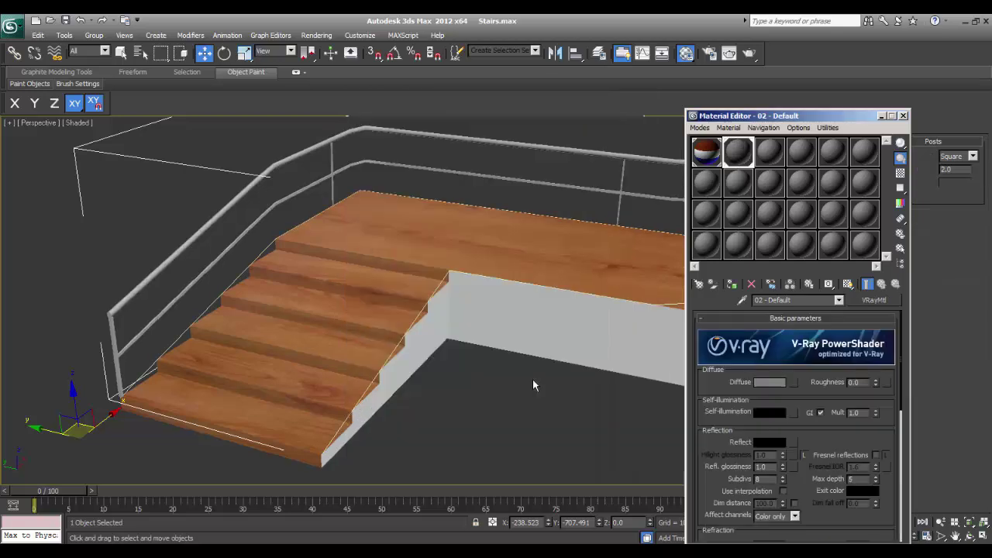
# Set the railing material's reflection colour to near-white with RGB 243, 243, 243, reapply it to the railing and close the Material Editor.
pyautogui.click(768, 444)
pyautogui.moveTo(363, 153); pyautogui.dragTo(363, 180)
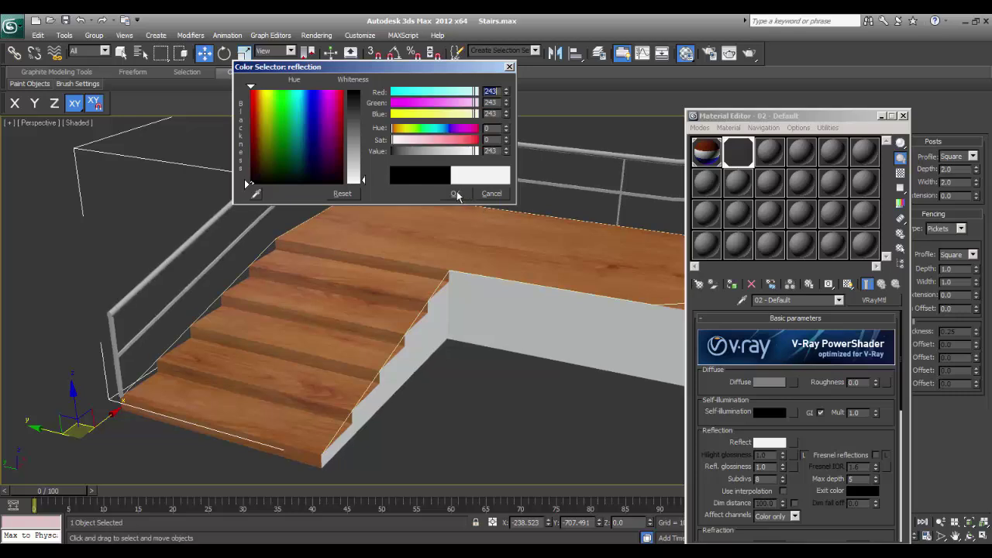
pyautogui.click(456, 193)
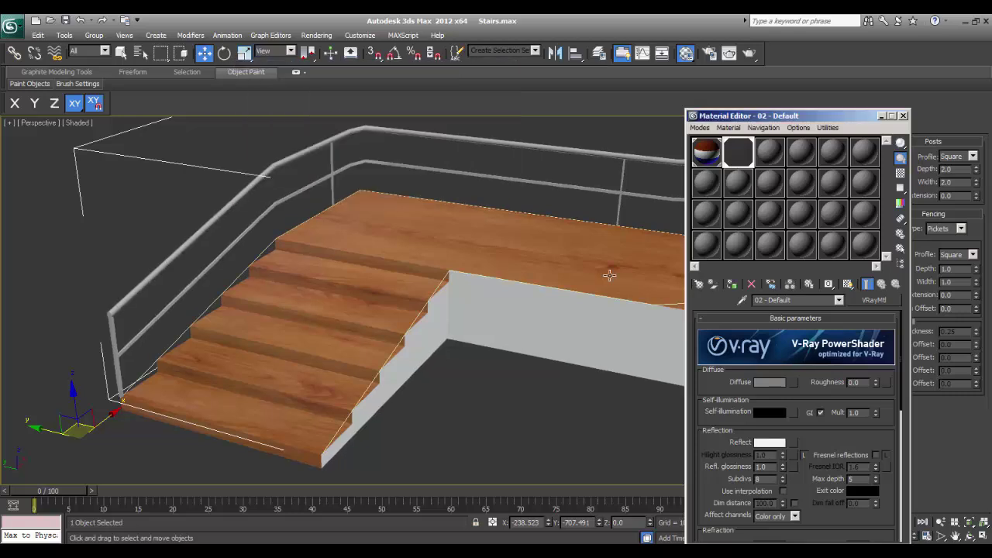
pyautogui.click(733, 285)
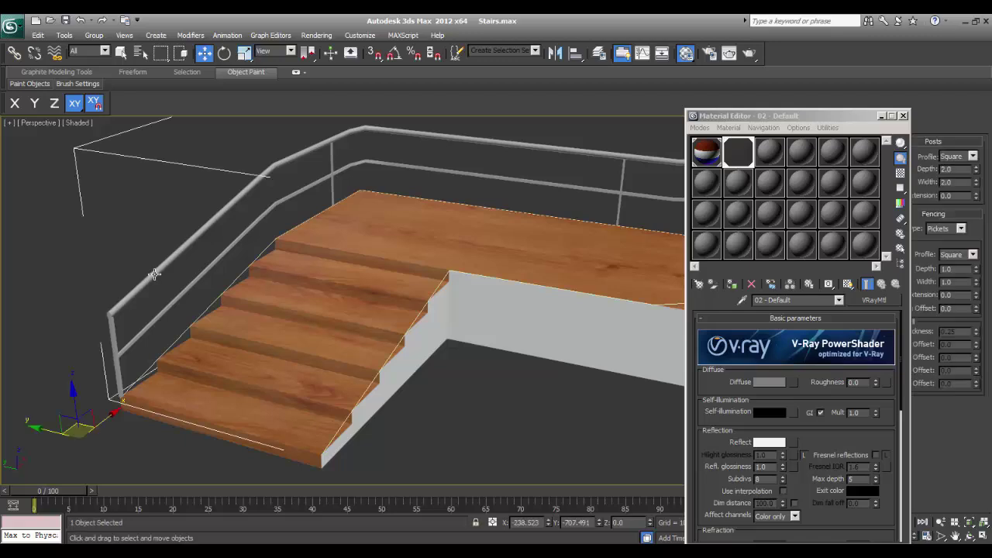
pyautogui.click(731, 287)
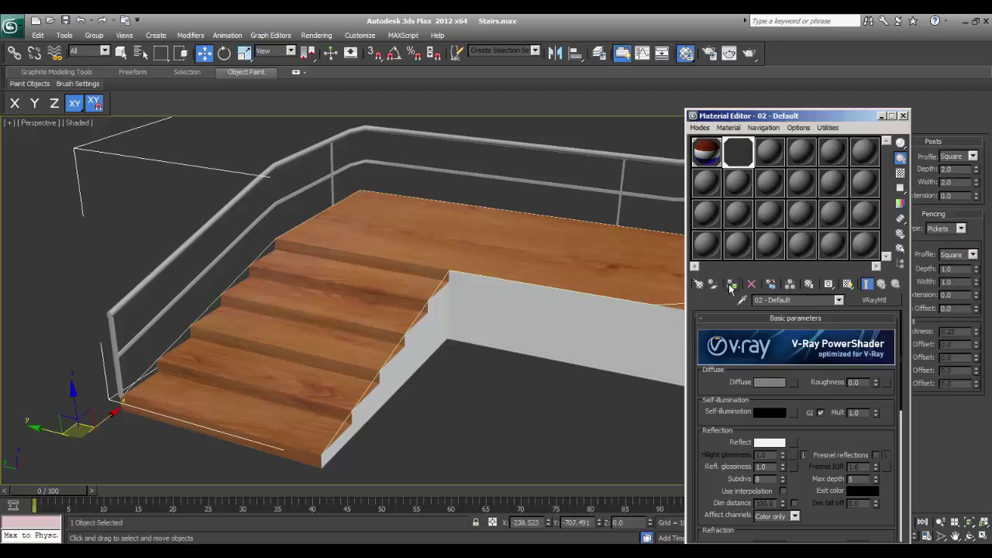
pyautogui.click(904, 116)
pyautogui.keyDown('alt'); pyautogui.moveTo(486, 362); pyautogui.dragTo(531, 353, button='middle'); pyautogui.keyUp('alt')
pyautogui.moveTo(531, 353); pyautogui.dragTo(370, 399, button='middle')
pyautogui.scroll(-4, 448, 369)
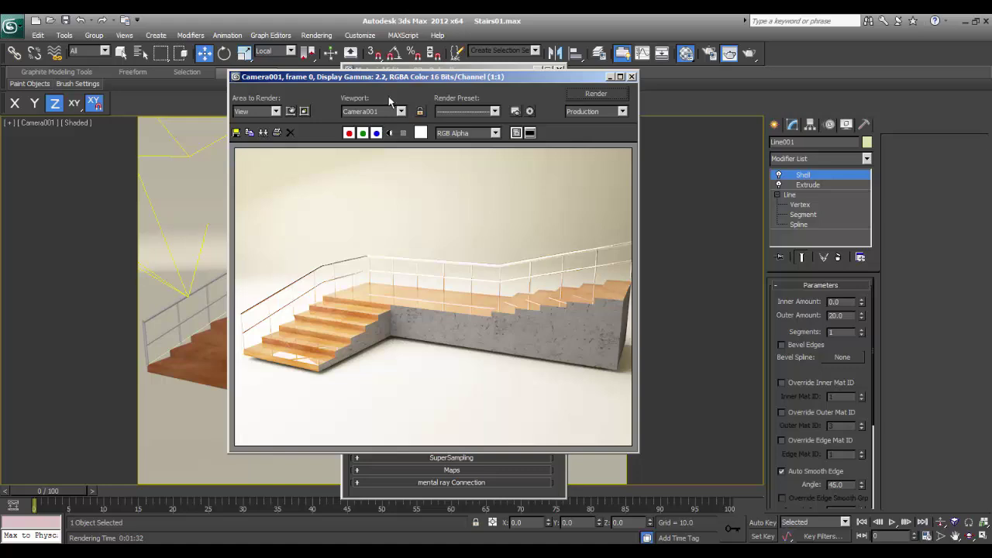
# Move the rendered Camera001 image aside to reveal the scene, and close both it and the Material Editor.
pyautogui.moveTo(372, 78); pyautogui.dragTo(565, 87)
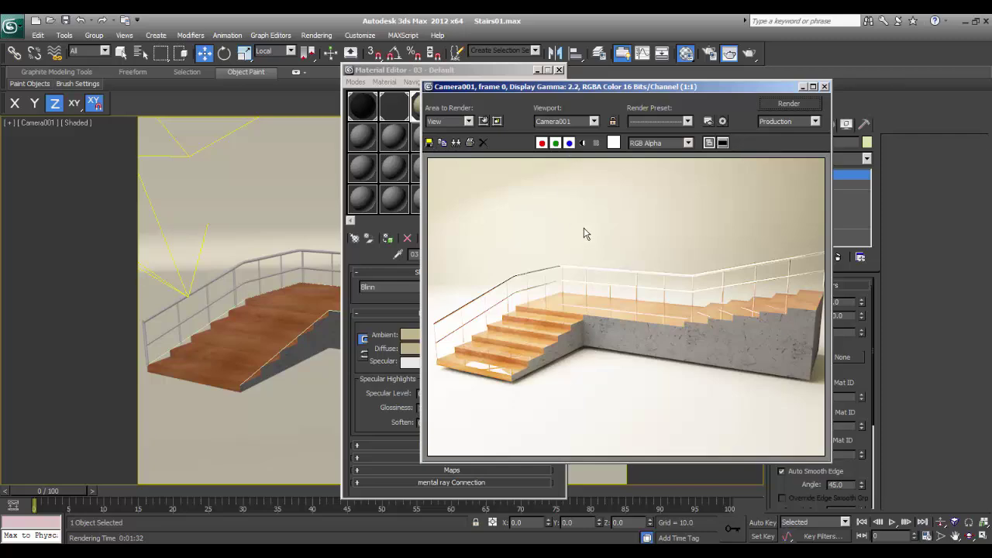
pyautogui.click(824, 86)
pyautogui.click(559, 69)
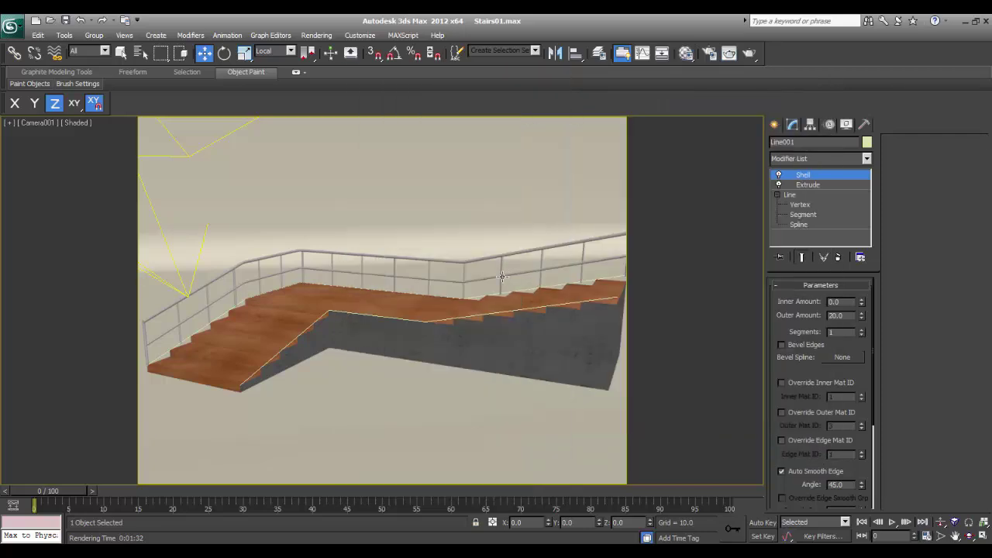
# Hide the L-type stair and its railing together in the camera view.
pyautogui.click(434, 350)
pyautogui.press('F3')
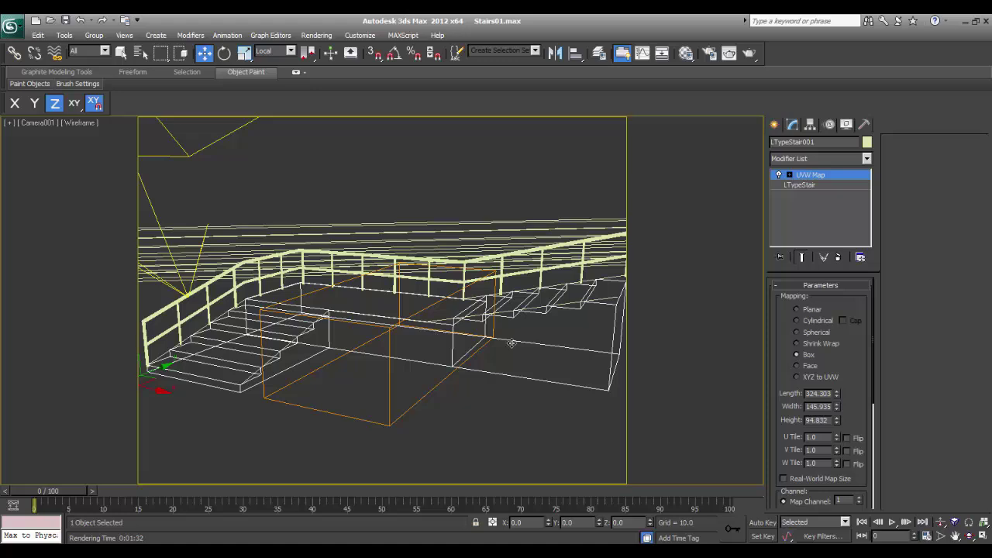
pyautogui.press('F3')
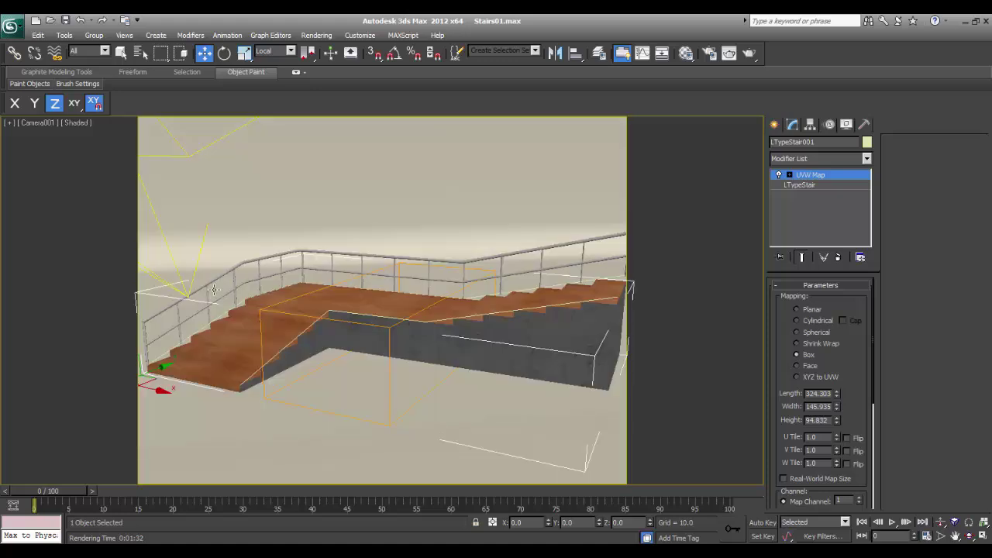
pyautogui.press('F3')
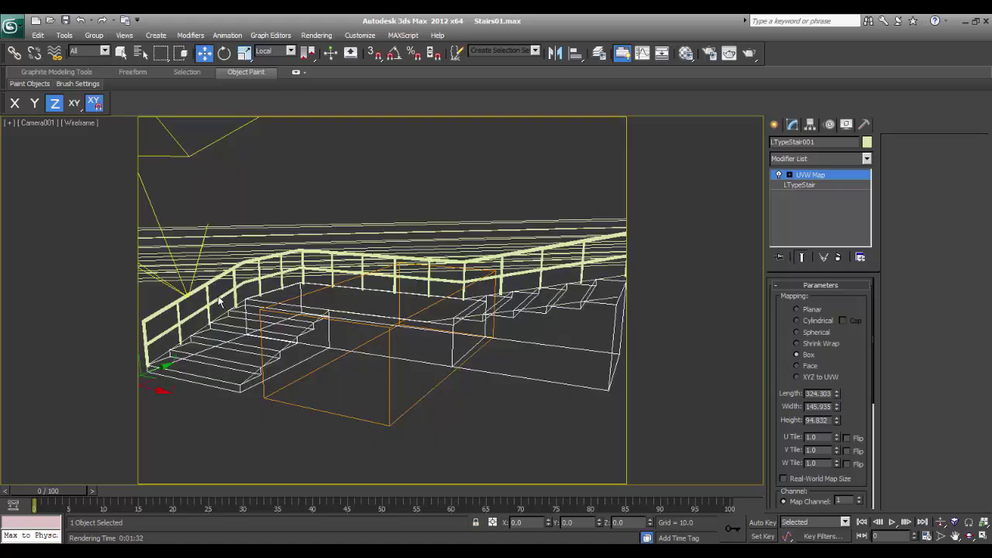
pyautogui.keyDown('ctrl'); pyautogui.click(219, 301); pyautogui.keyUp('ctrl')
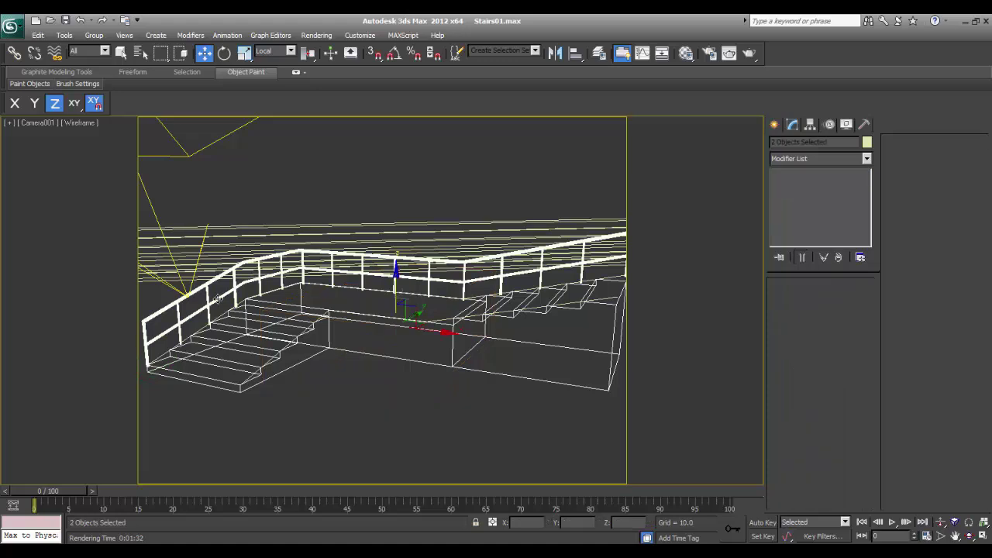
pyautogui.press('F3')
pyautogui.rightClick(235, 317)
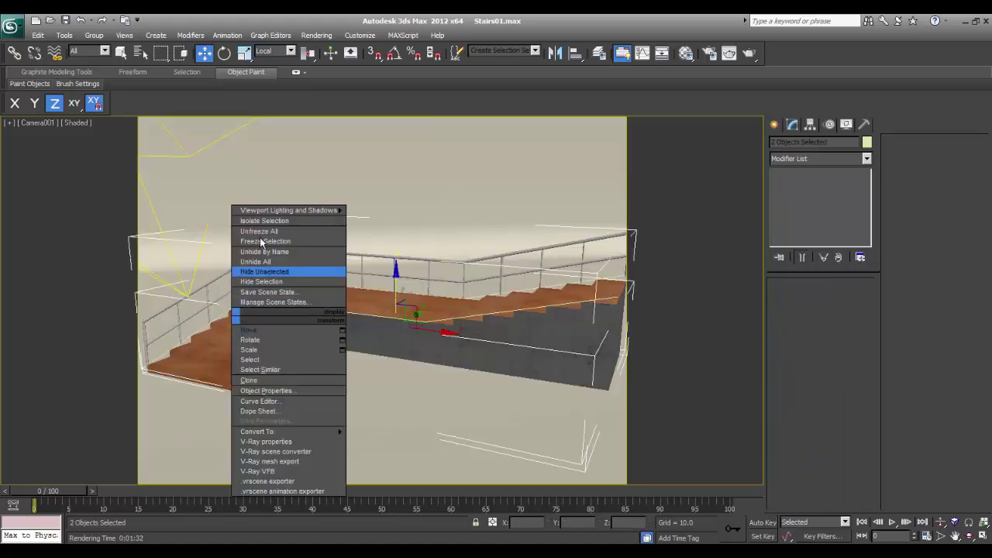
pyautogui.click(259, 283)
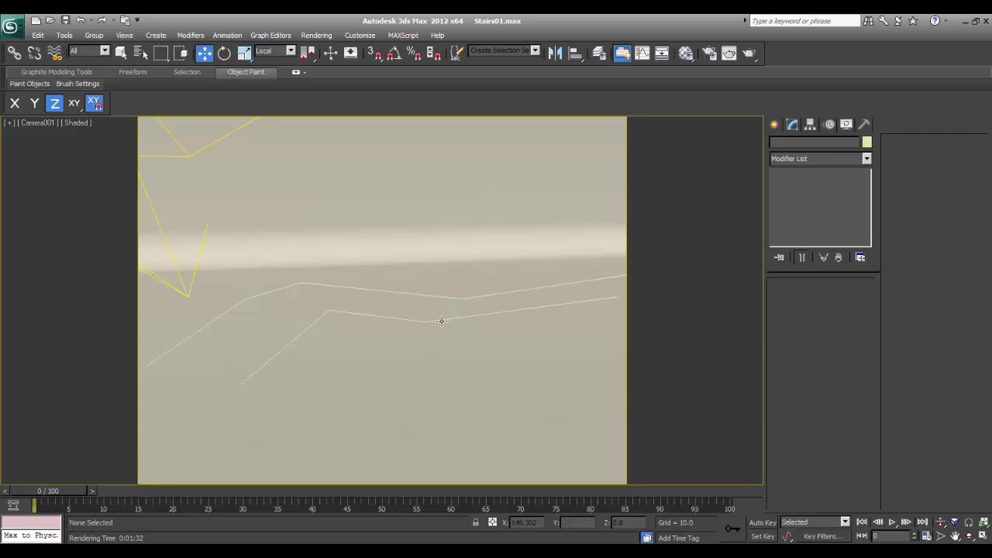
# Delete the two leftover rail path splines of the L-type stair.
pyautogui.click(441, 320)
pyautogui.press('F3')
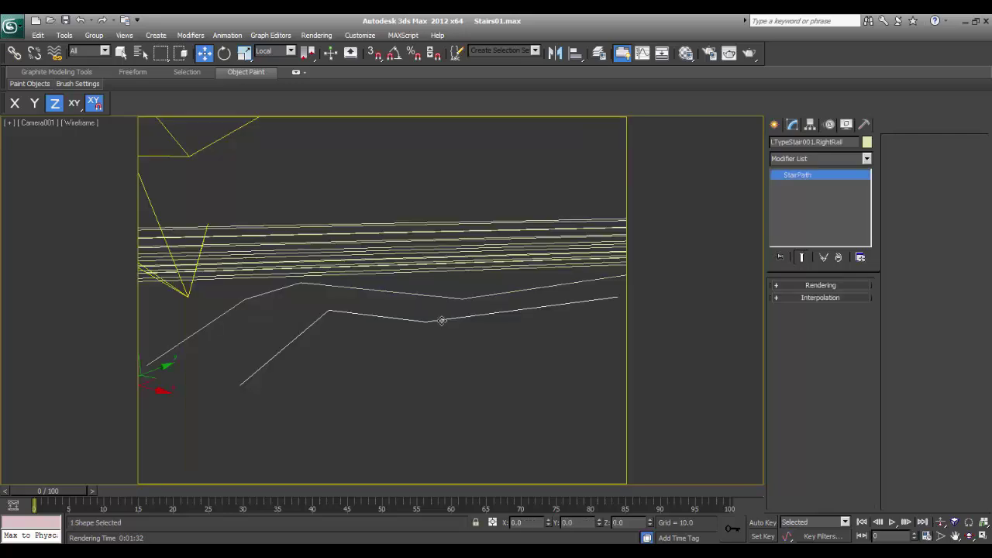
pyautogui.press('Delete')
pyautogui.click(438, 295)
pyautogui.press('Delete')
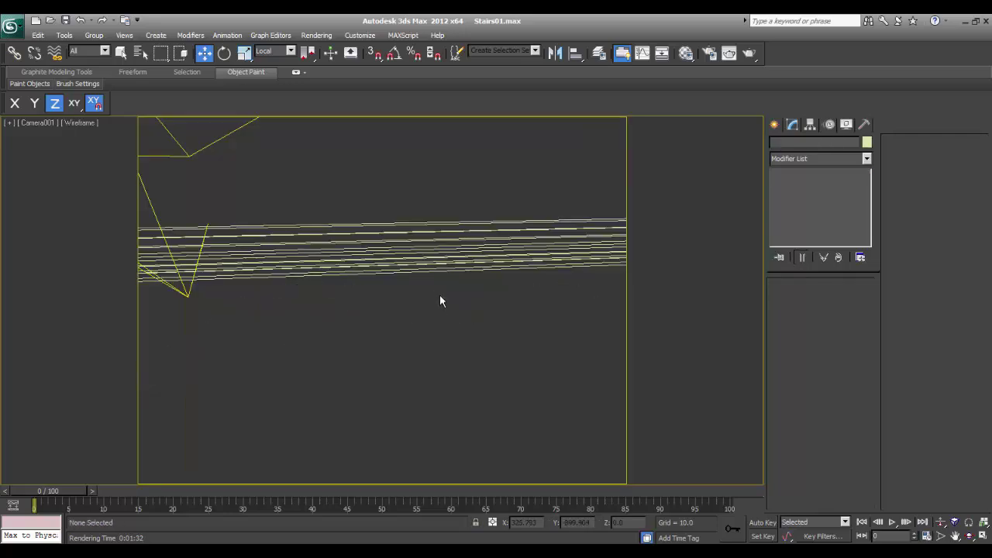
pyautogui.press('F3')
# Create a Spiral Stair in the camera view with a radius of about 141 and an overall rise of about 255.
pyautogui.click(776, 124)
pyautogui.click(809, 145)
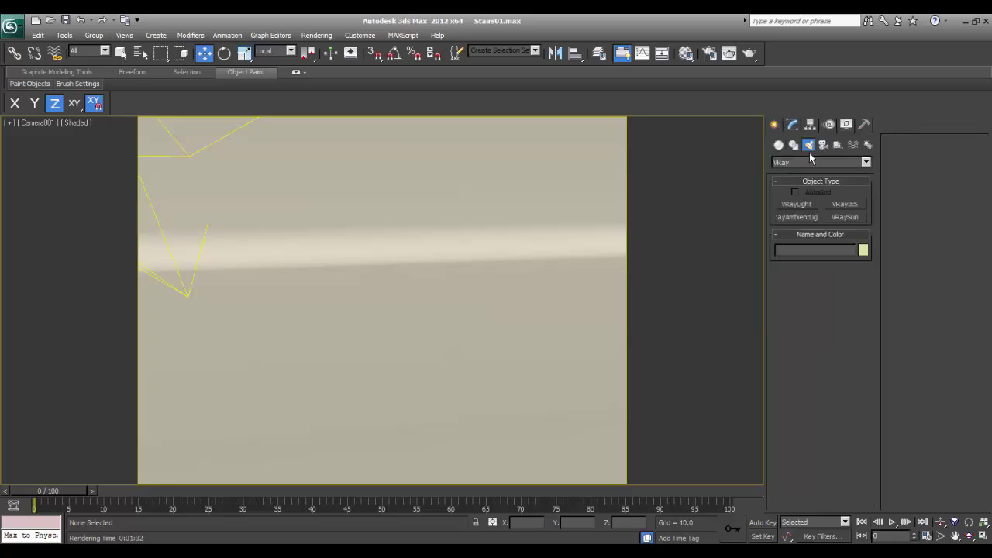
pyautogui.click(778, 145)
pyautogui.click(785, 162)
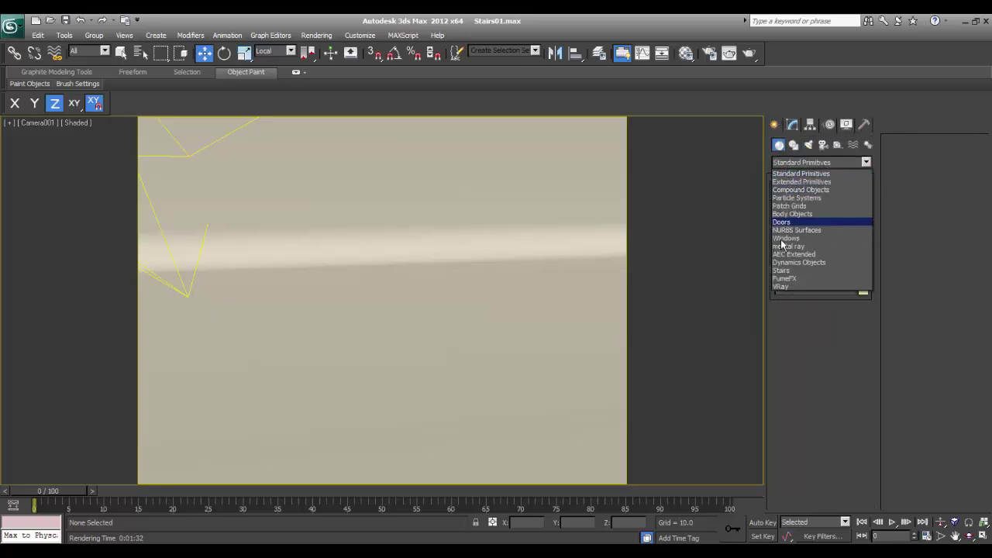
pyautogui.click(781, 270)
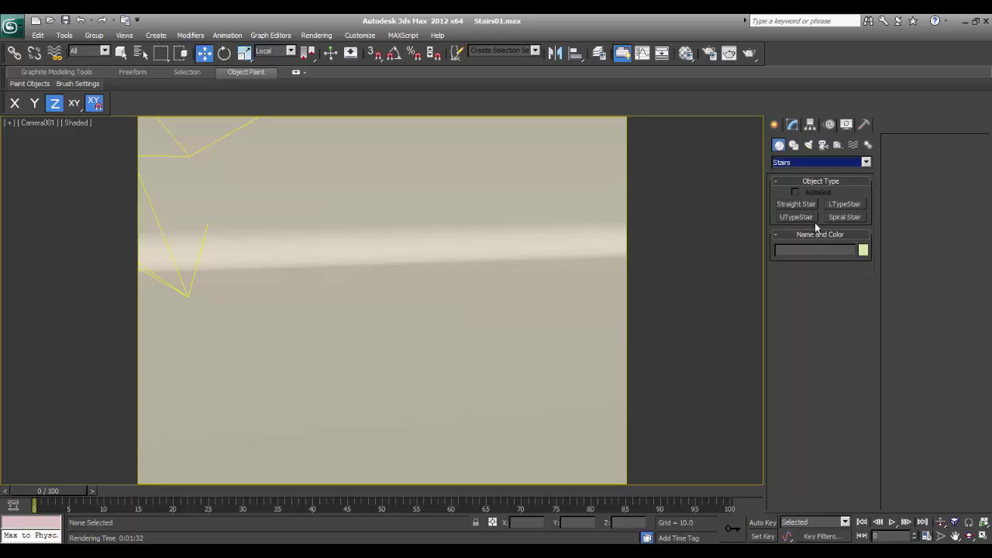
pyautogui.click(836, 220)
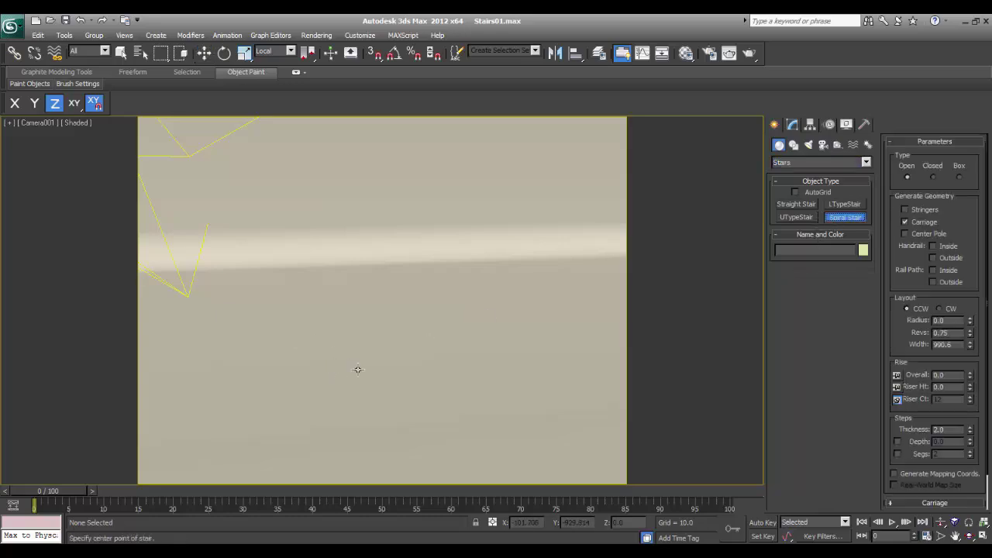
pyautogui.press('F3')
pyautogui.moveTo(387, 365); pyautogui.dragTo(352, 411)
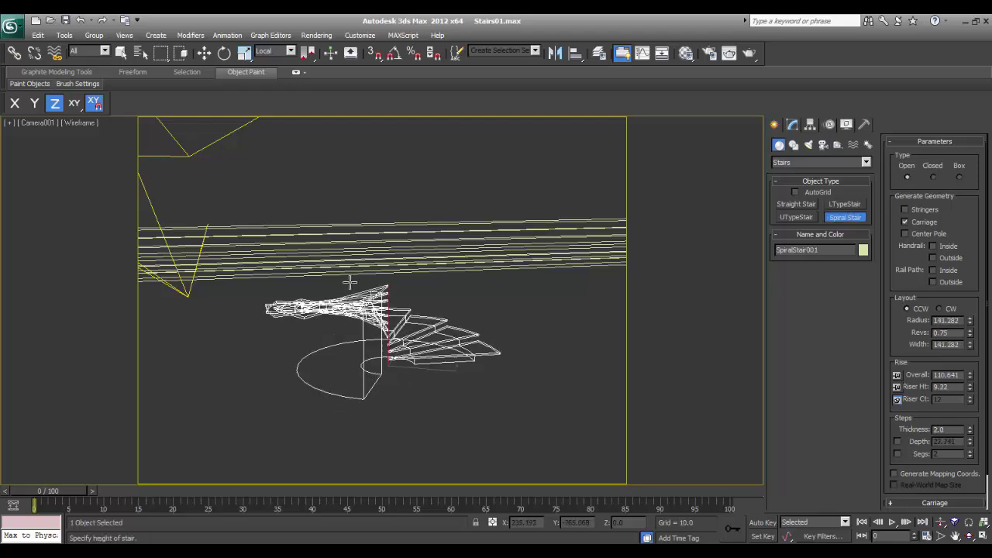
pyautogui.click(339, 151)
pyautogui.press('F3')
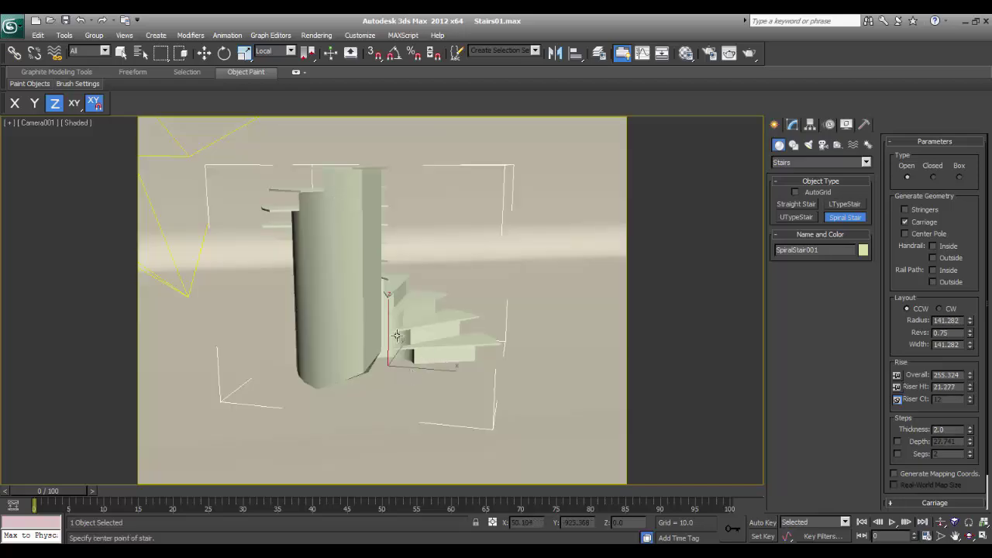
# Inspect the spiral stair in a perspective view, try the Closed type and set its type to Box.
pyautogui.press('p')
pyautogui.keyDown('alt'); pyautogui.moveTo(382, 332); pyautogui.dragTo(437, 341, button='middle'); pyautogui.keyUp('alt')
pyautogui.scroll(3, 393, 328)
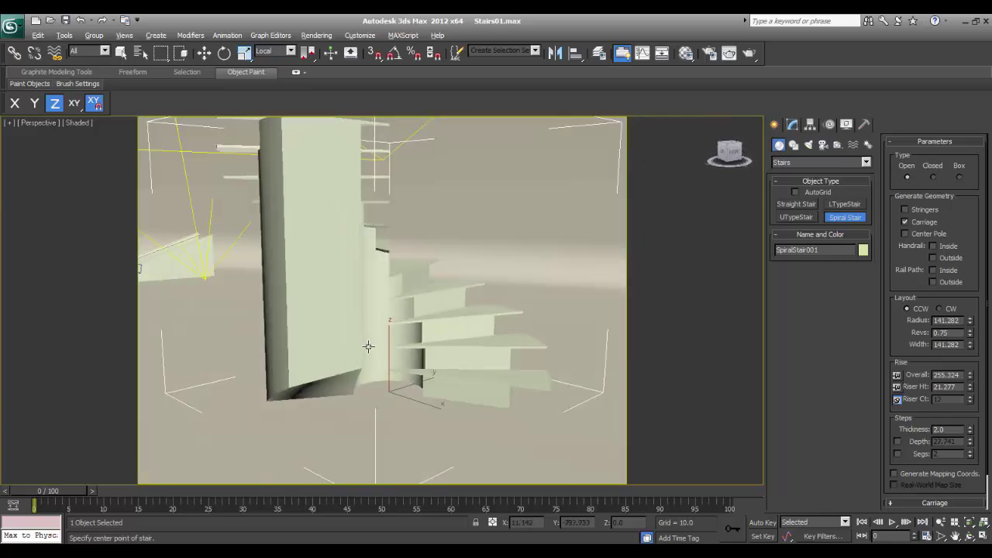
pyautogui.keyDown('alt'); pyautogui.moveTo(368, 346); pyautogui.dragTo(394, 359, button='middle'); pyautogui.keyUp('alt')
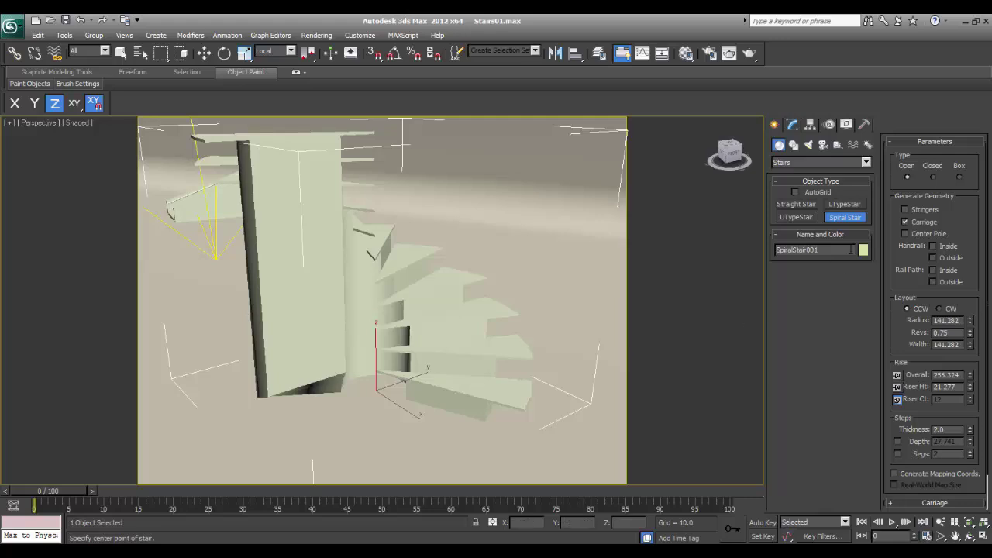
pyautogui.click(933, 177)
pyautogui.keyDown('alt'); pyautogui.moveTo(355, 263); pyautogui.dragTo(303, 266, button='middle'); pyautogui.keyUp('alt')
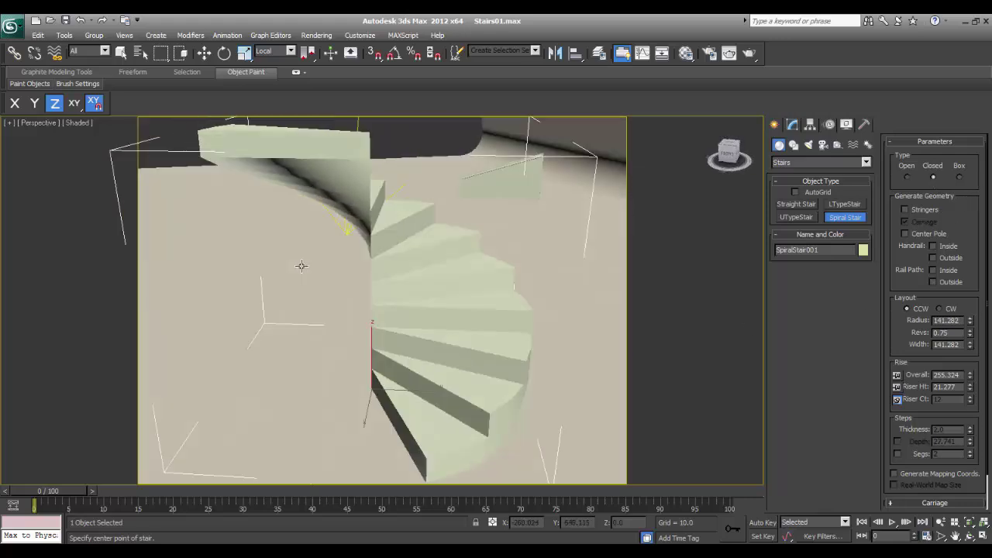
pyautogui.click(962, 178)
pyautogui.moveTo(457, 317)
pyautogui.keyDown('alt'); pyautogui.mouseDown(button='middle')
pyautogui.moveTo(427, 306)
pyautogui.moveTo(448, 302)
pyautogui.mouseUp(button='middle'); pyautogui.keyUp('alt')
pyautogui.press('w')
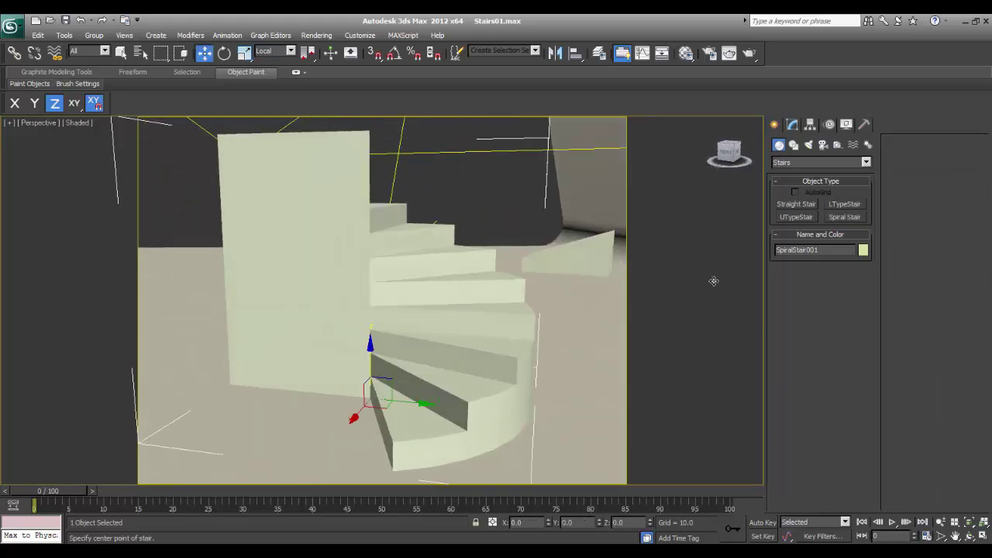
# Enable the inside and outside rail paths in the spiral stair's parameters.
pyautogui.click(791, 126)
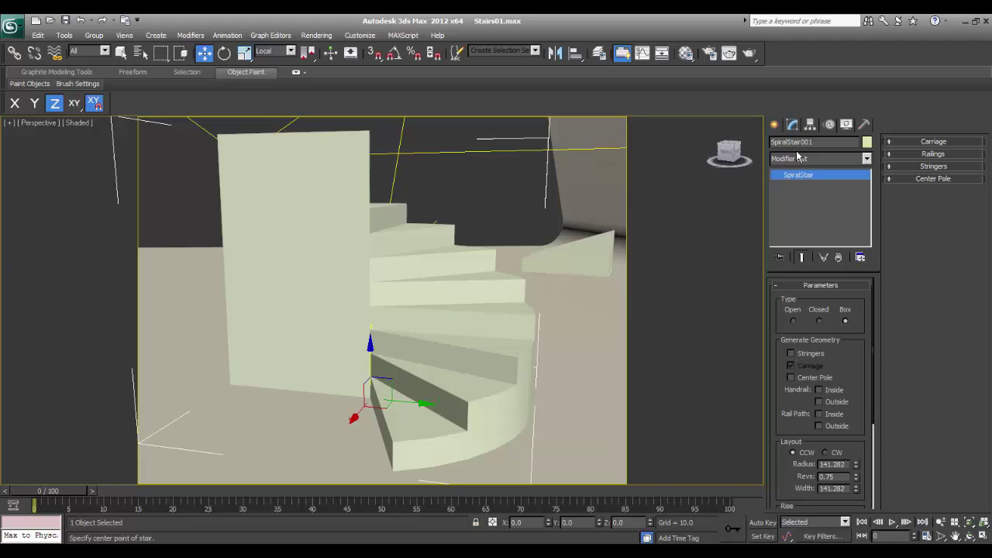
pyautogui.click(819, 415)
pyautogui.click(819, 425)
pyautogui.moveTo(502, 310)
pyautogui.keyDown('alt'); pyautogui.mouseDown(button='middle')
pyautogui.moveTo(507, 357)
pyautogui.moveTo(504, 328)
pyautogui.mouseUp(button='middle'); pyautogui.keyUp('alt')
pyautogui.keyDown('alt'); pyautogui.moveTo(479, 365); pyautogui.dragTo(489, 349, button='middle'); pyautogui.keyUp('alt')
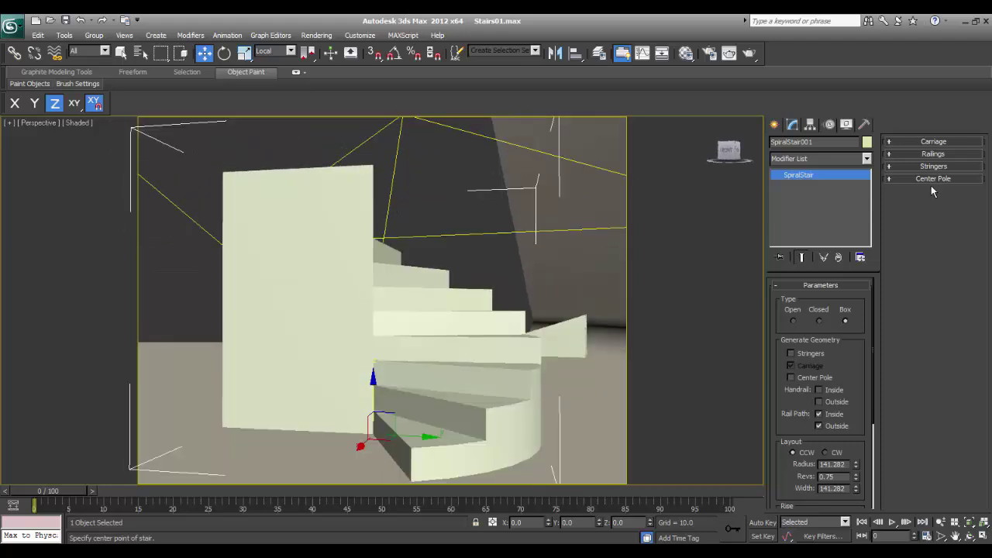
# Set the spiral stair's railing height and offset both to 0.
pyautogui.click(931, 154)
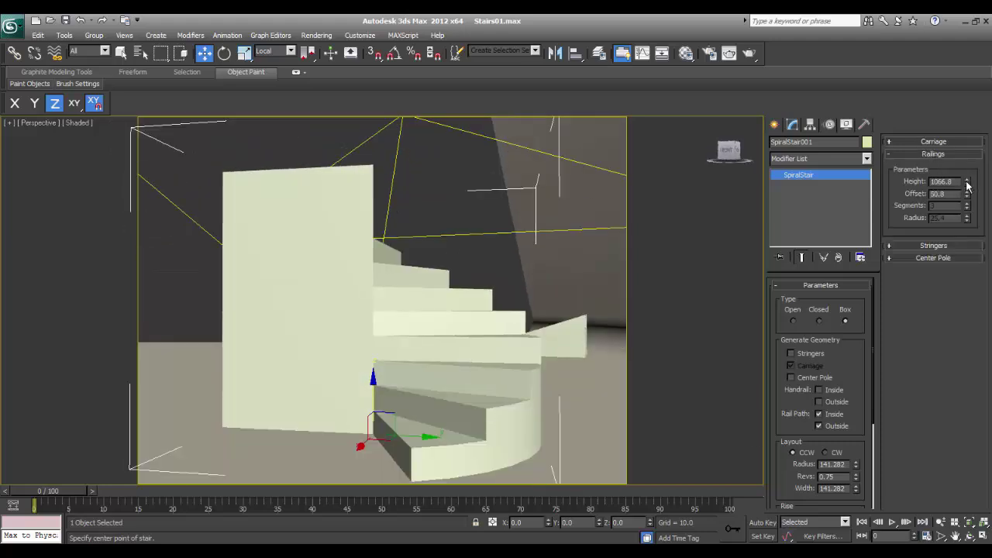
pyautogui.rightClick(967, 184)
pyautogui.moveTo(968, 196); pyautogui.dragTo(969, 224)
pyautogui.moveTo(969, 253); pyautogui.dragTo(968, 259)
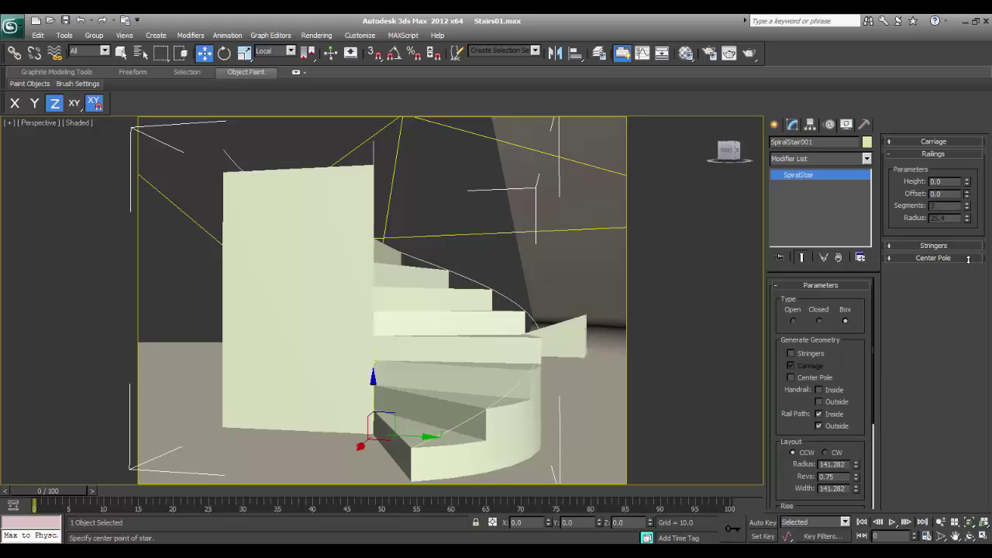
pyautogui.keyDown('alt'); pyautogui.moveTo(535, 262); pyautogui.dragTo(527, 310, button='middle'); pyautogui.keyUp('alt')
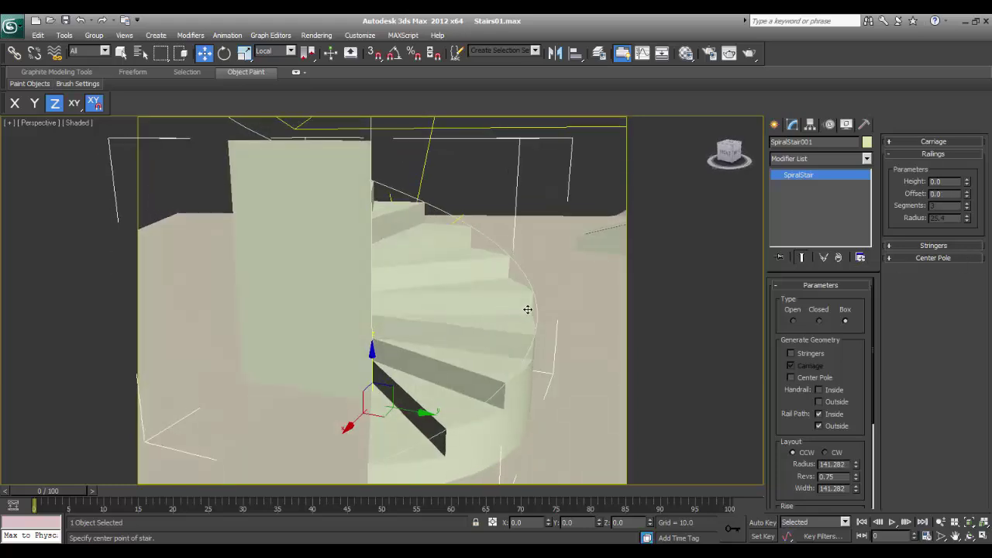
# Enable the spiral stair's center pole and set the pole's radius to 8.636.
pyautogui.click(774, 125)
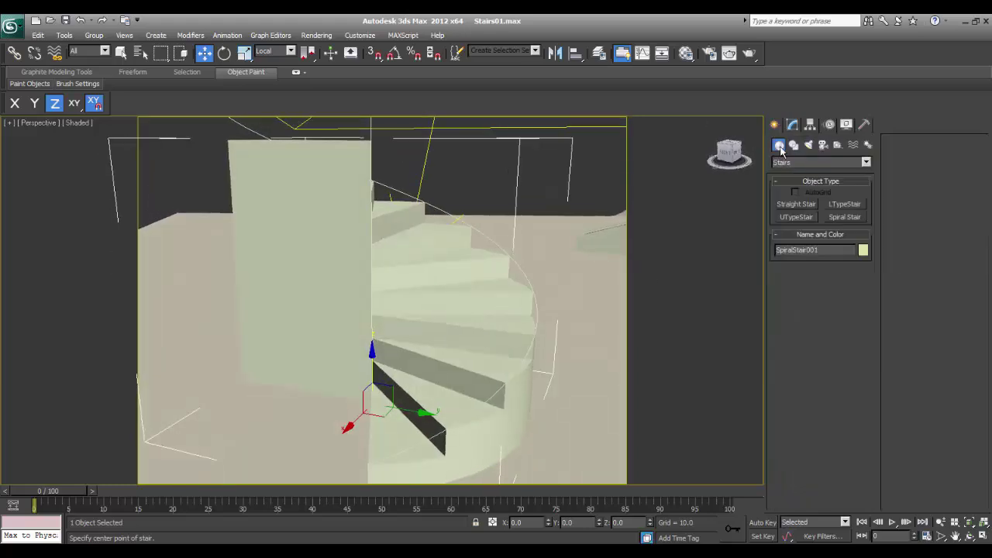
pyautogui.click(793, 126)
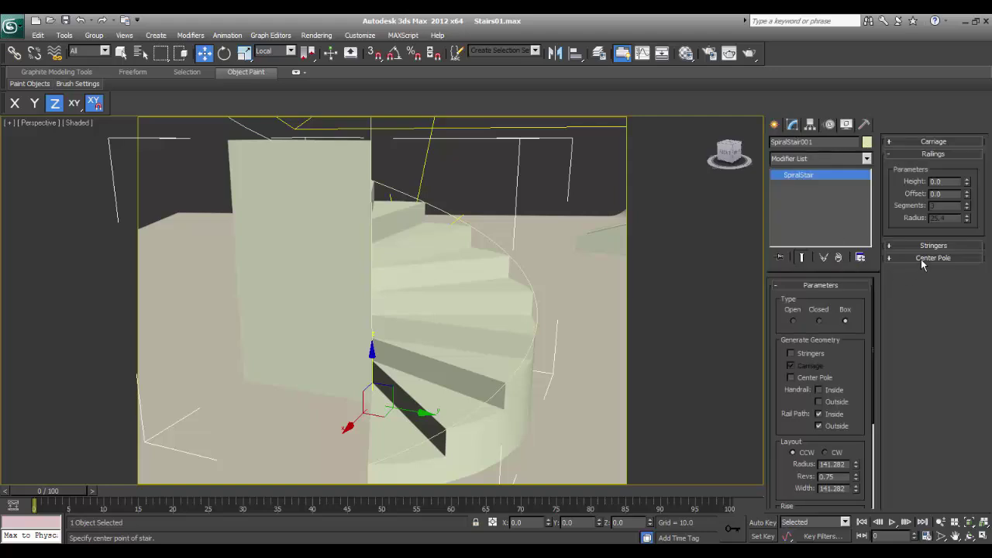
pyautogui.click(922, 258)
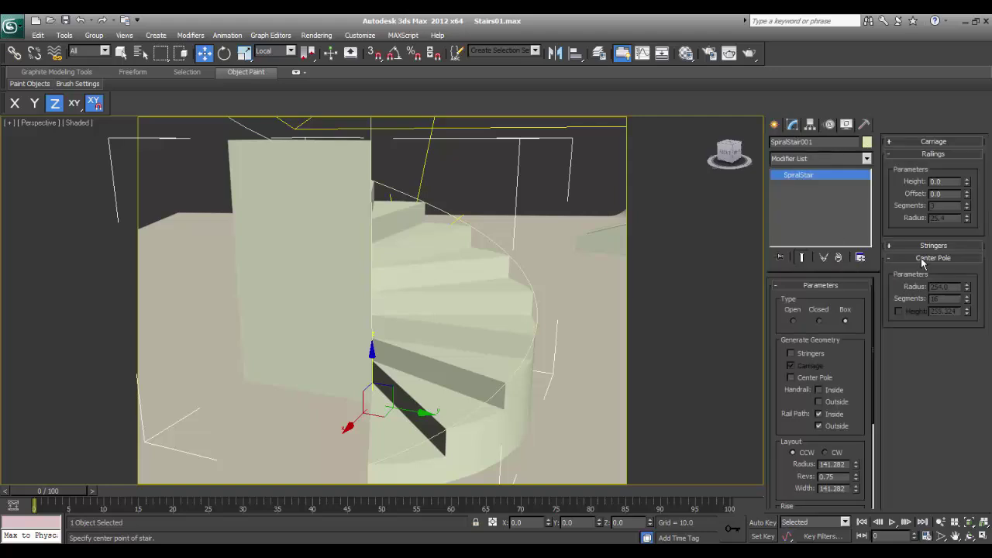
pyautogui.click(791, 378)
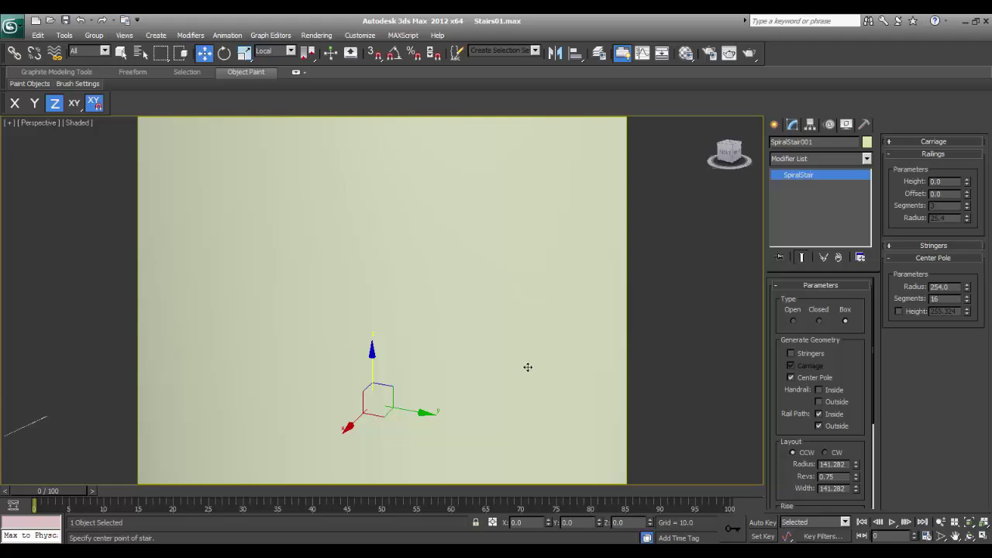
pyautogui.scroll(-5, 504, 372)
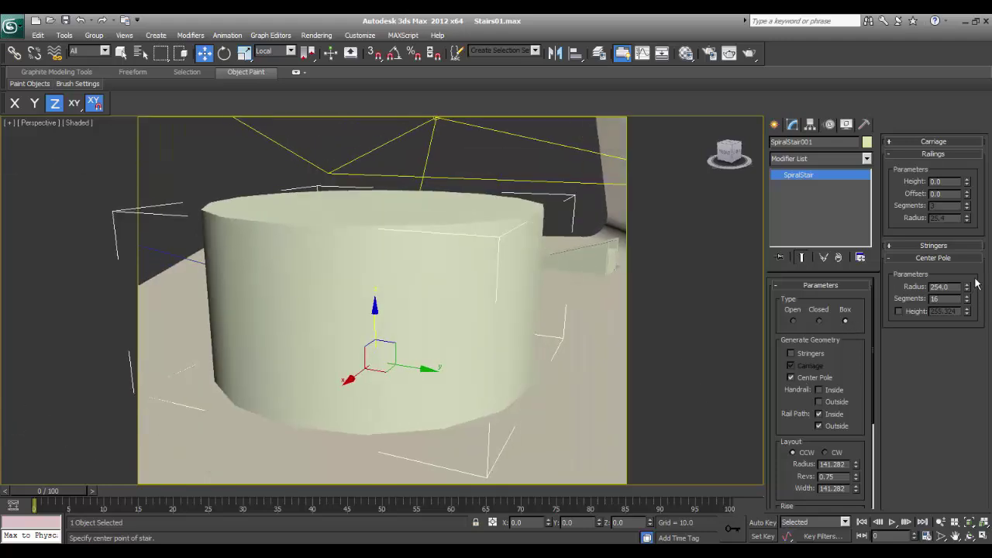
pyautogui.moveTo(970, 288); pyautogui.dragTo(966, 341)
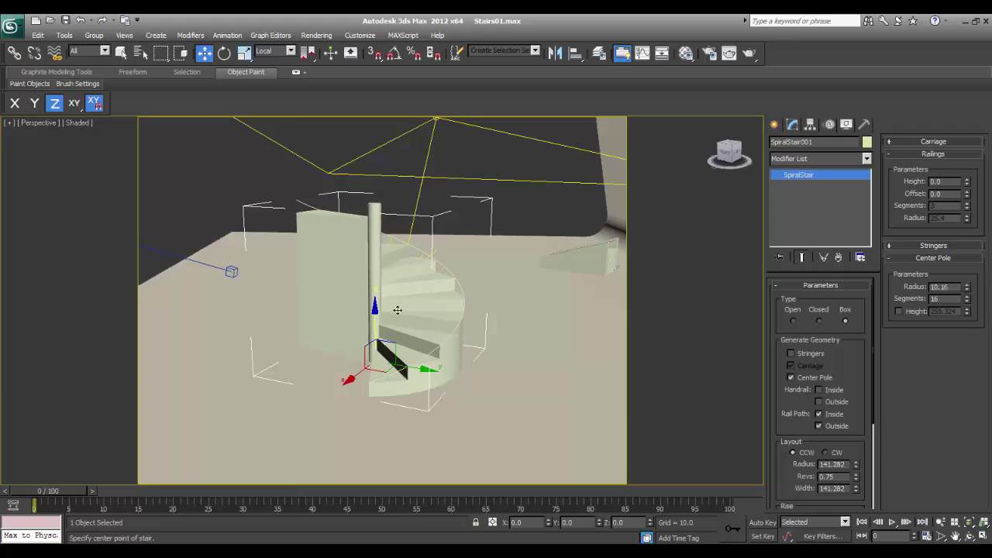
pyautogui.scroll(4, 425, 322)
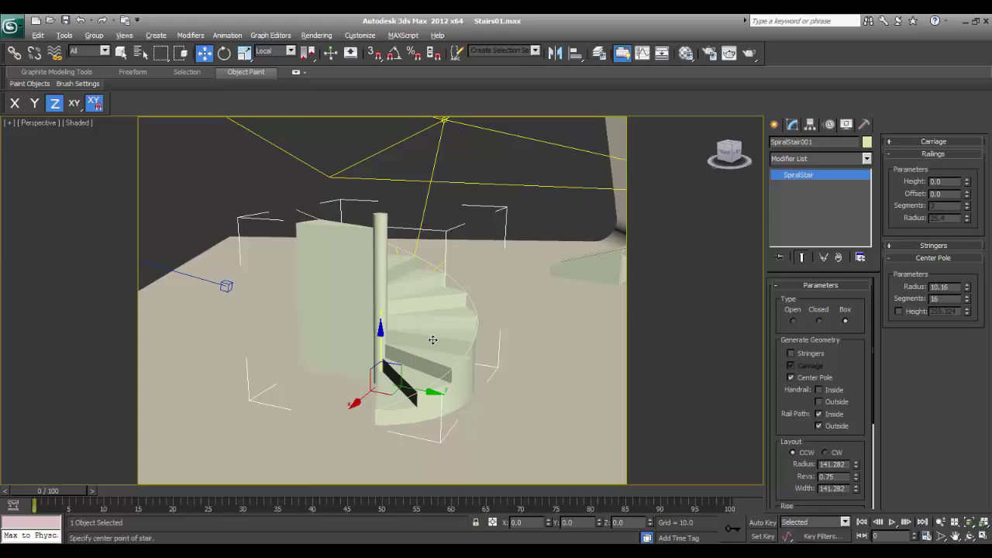
pyautogui.scroll(4, 418, 341)
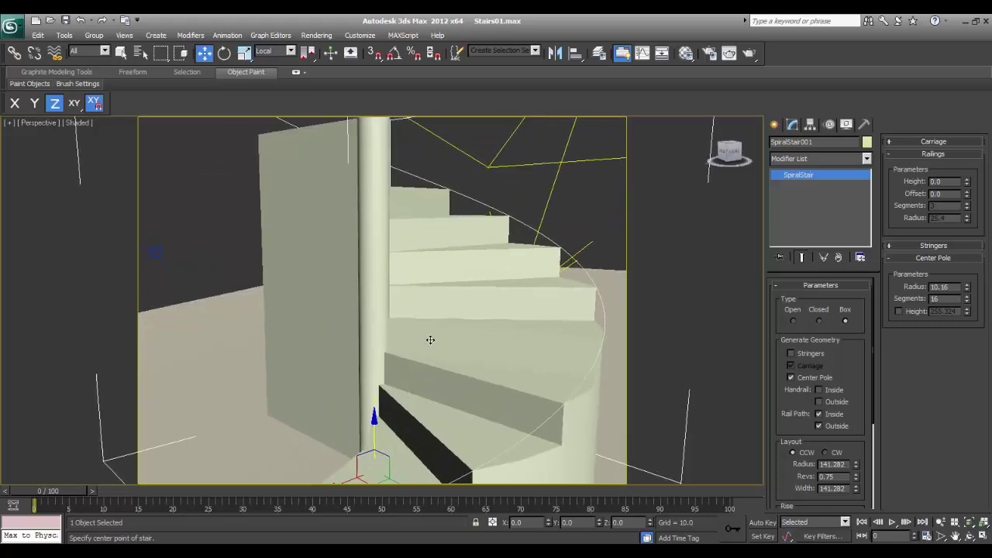
pyautogui.moveTo(966, 290); pyautogui.dragTo(967, 304)
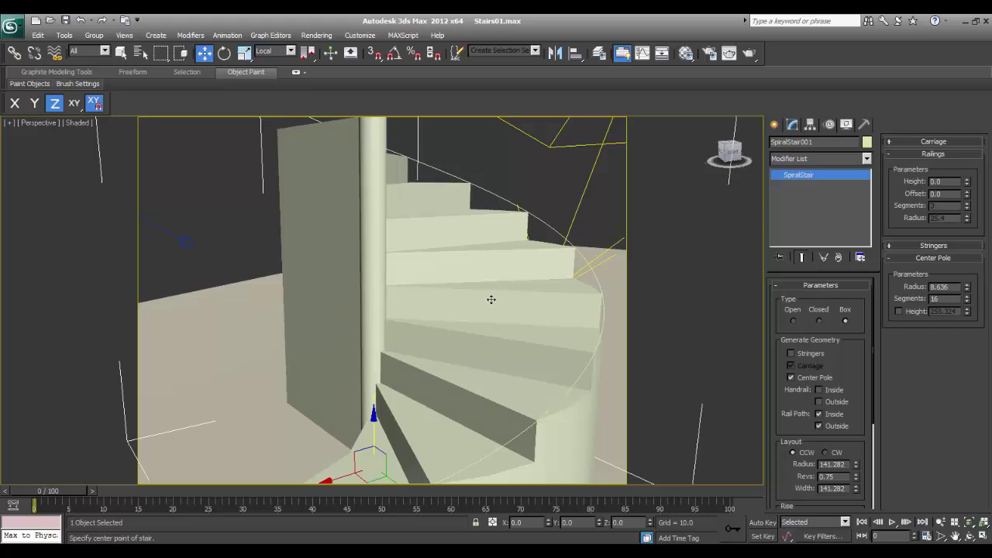
# Display edged faces in the perspective view and set the center pole's segments to 18.
pyautogui.press('F4')
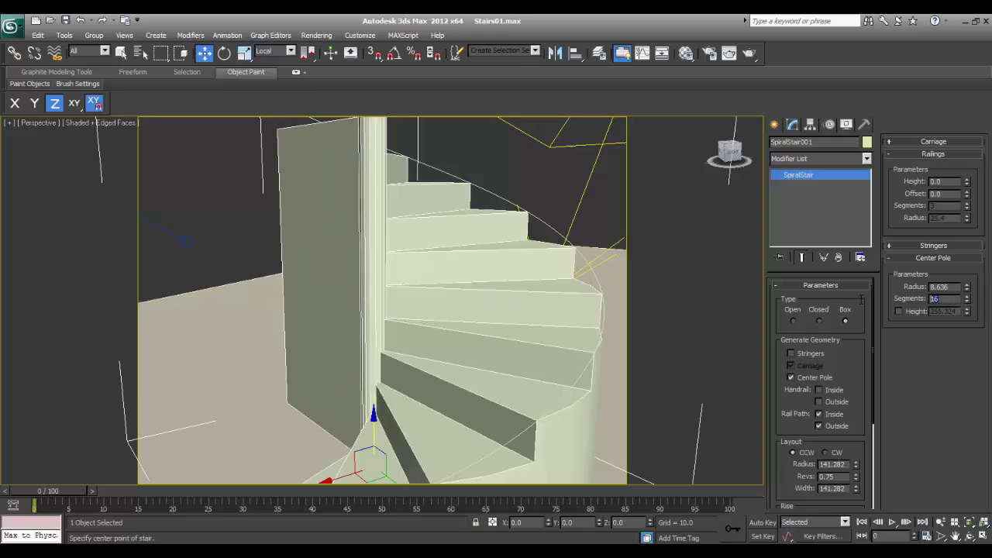
pyautogui.write('183')
pyautogui.press('Return')
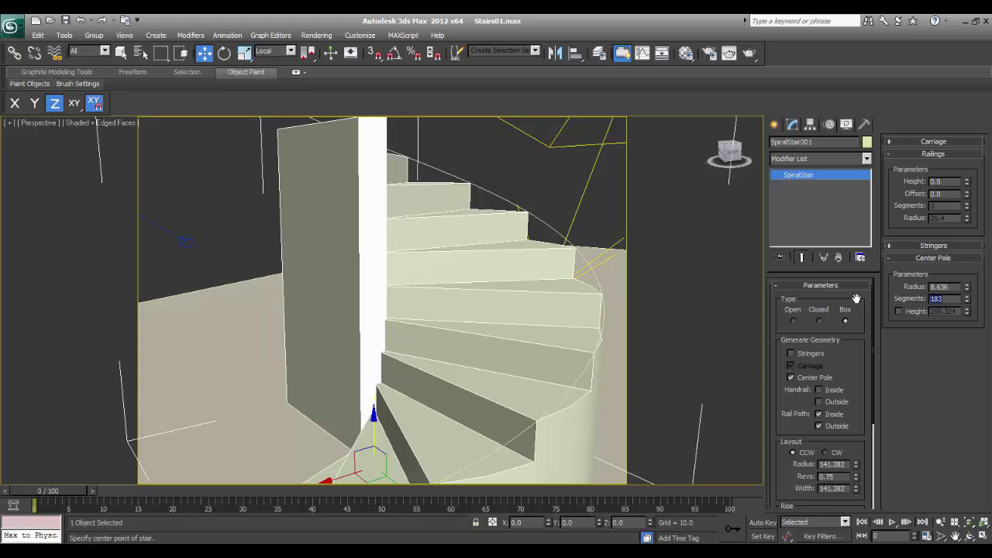
pyautogui.write('18')
pyautogui.press('Return')
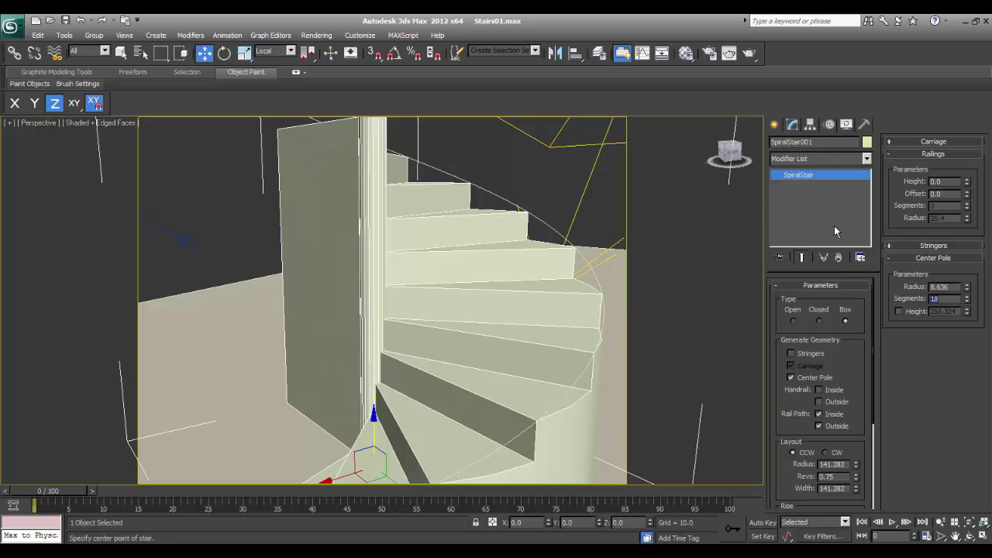
# Assign the existing 01 - Default stair material from the first sample slot to the spiral stair.
pyautogui.click(773, 125)
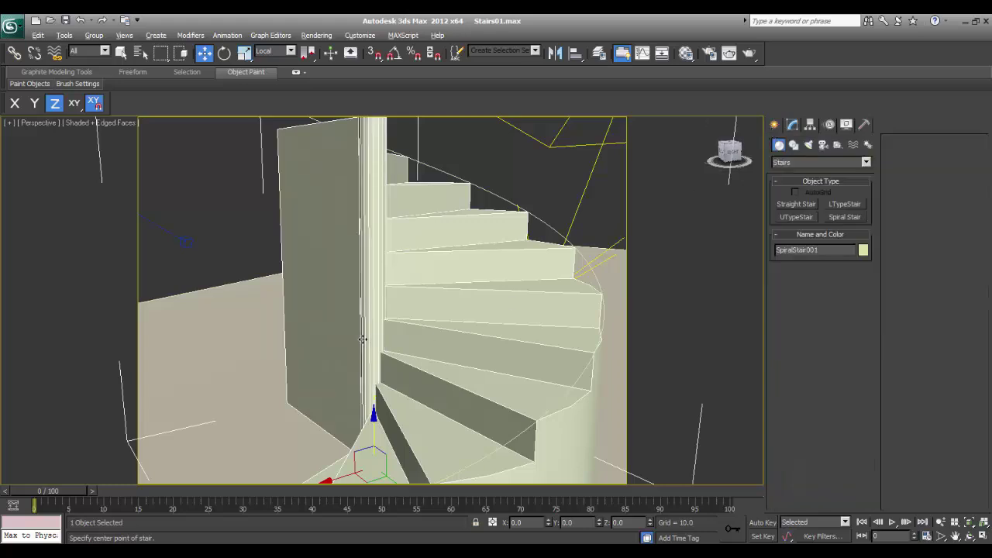
pyautogui.keyDown('alt'); pyautogui.moveTo(430, 334); pyautogui.dragTo(474, 361, button='middle'); pyautogui.keyUp('alt')
pyautogui.scroll(-2, 473, 358)
pyautogui.press('m')
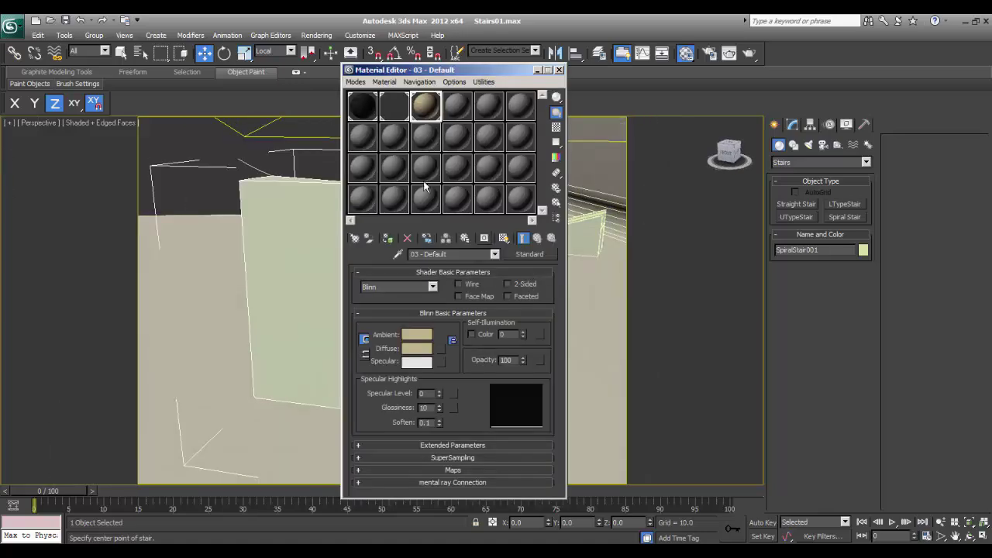
pyautogui.moveTo(416, 77); pyautogui.dragTo(607, 99)
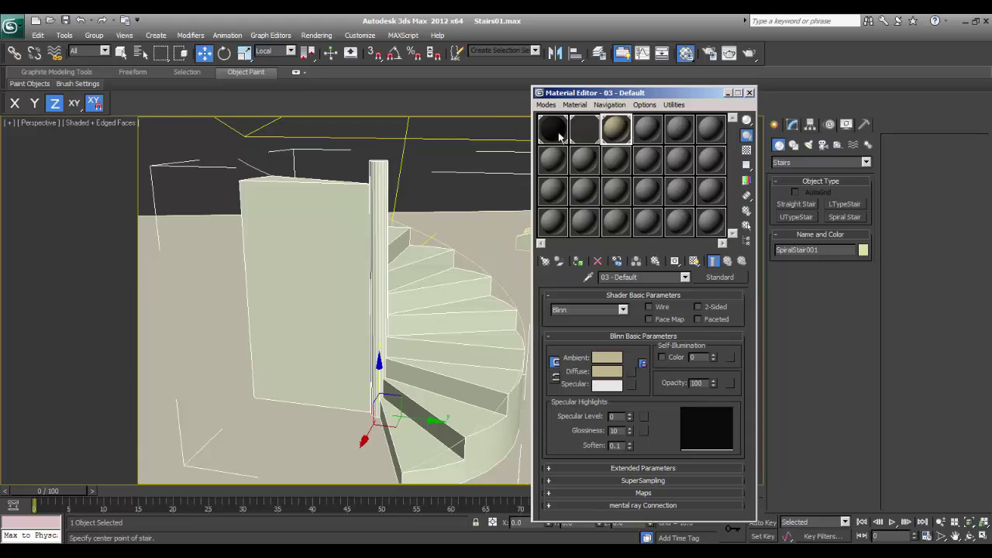
pyautogui.click(562, 136)
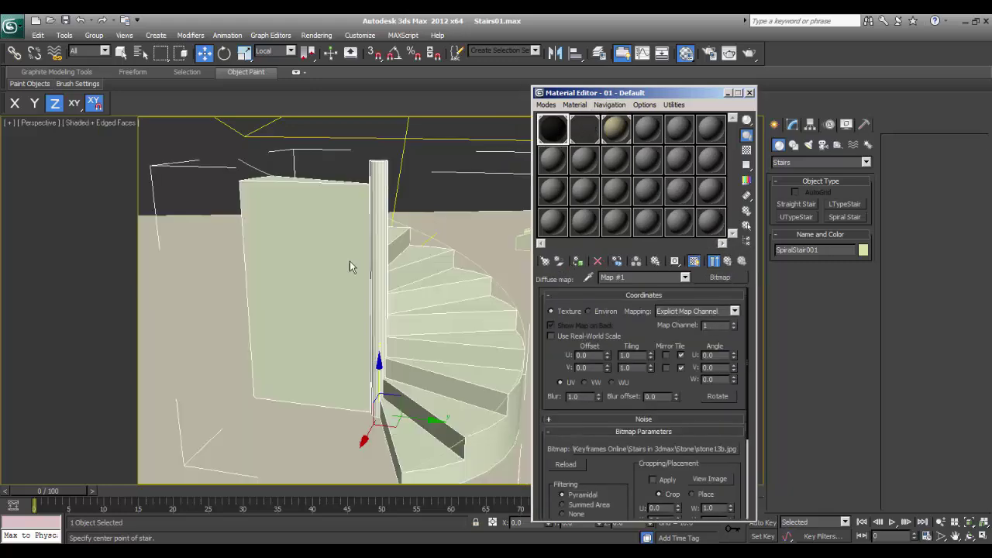
pyautogui.click(578, 261)
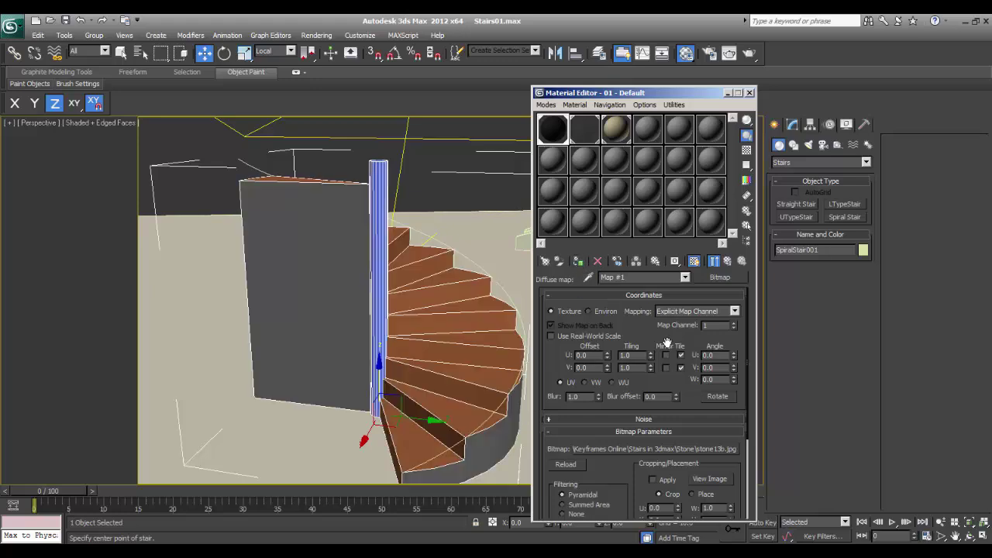
pyautogui.click(749, 93)
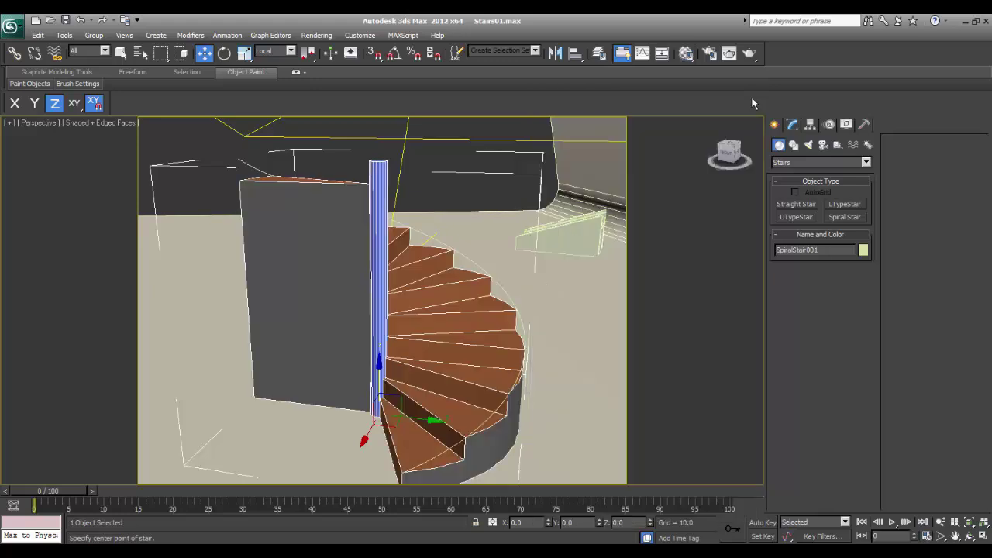
# Add a UVW Map modifier to the spiral stair with Box mapping and check the textures on the treads.
pyautogui.click(793, 125)
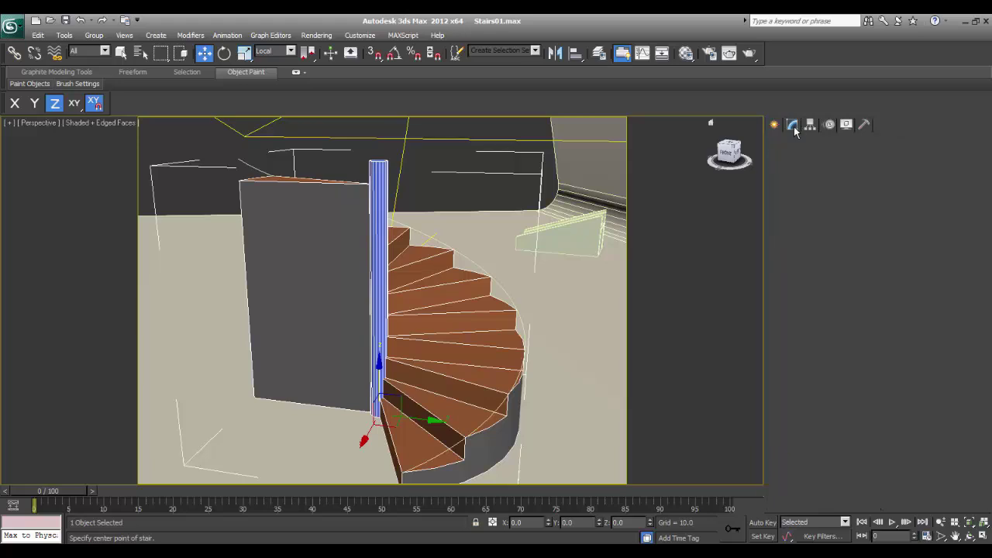
pyautogui.click(814, 159)
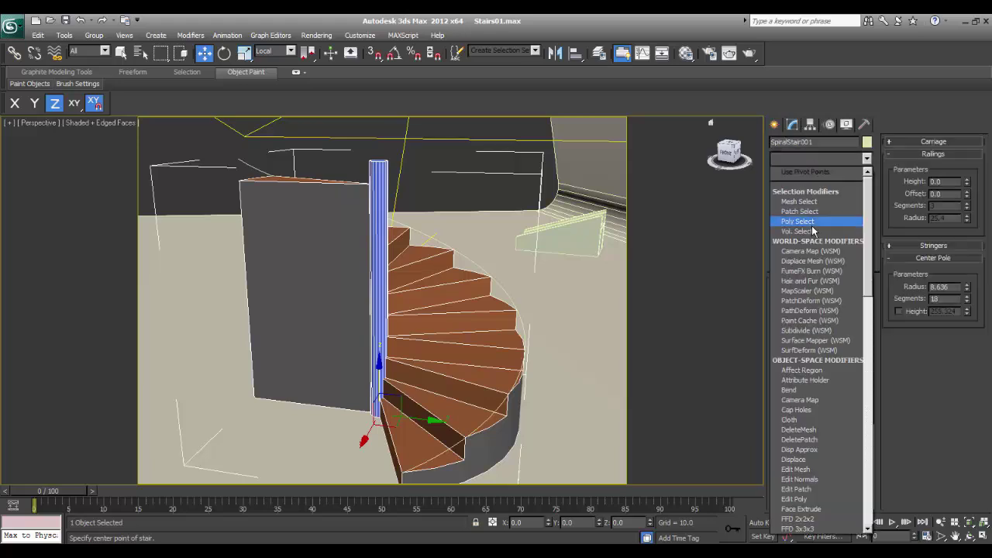
pyautogui.press('u')
pyautogui.press('Down')
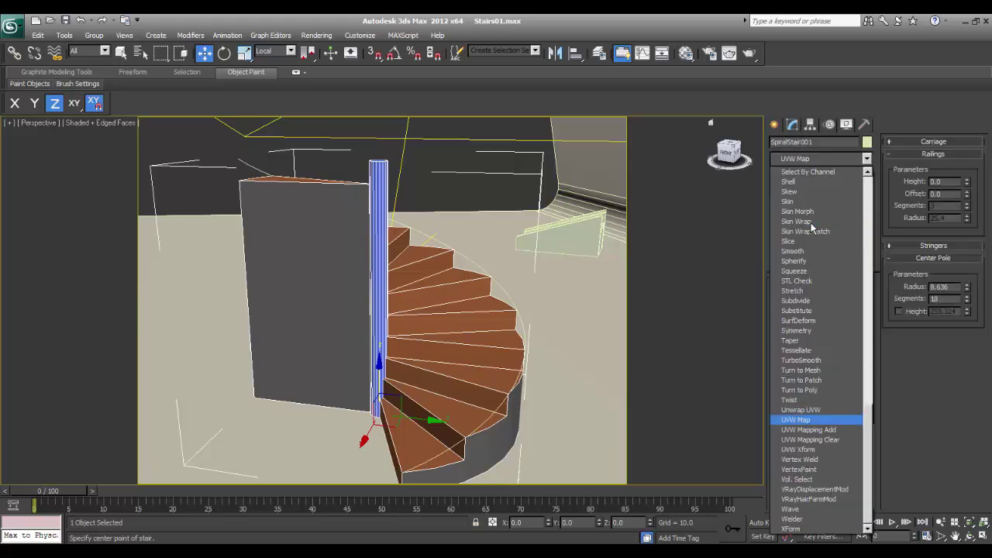
pyautogui.press('Return')
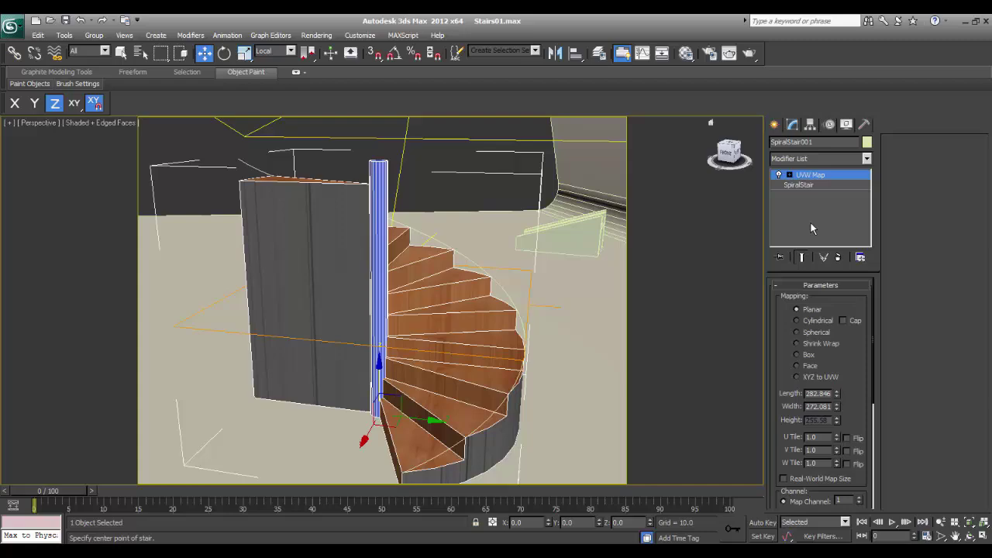
pyautogui.click(802, 355)
pyautogui.keyDown('alt'); pyautogui.moveTo(417, 345); pyautogui.dragTo(450, 400, button='middle'); pyautogui.keyUp('alt')
pyautogui.scroll(3, 412, 356)
pyautogui.moveTo(489, 339); pyautogui.dragTo(498, 379, button='middle')
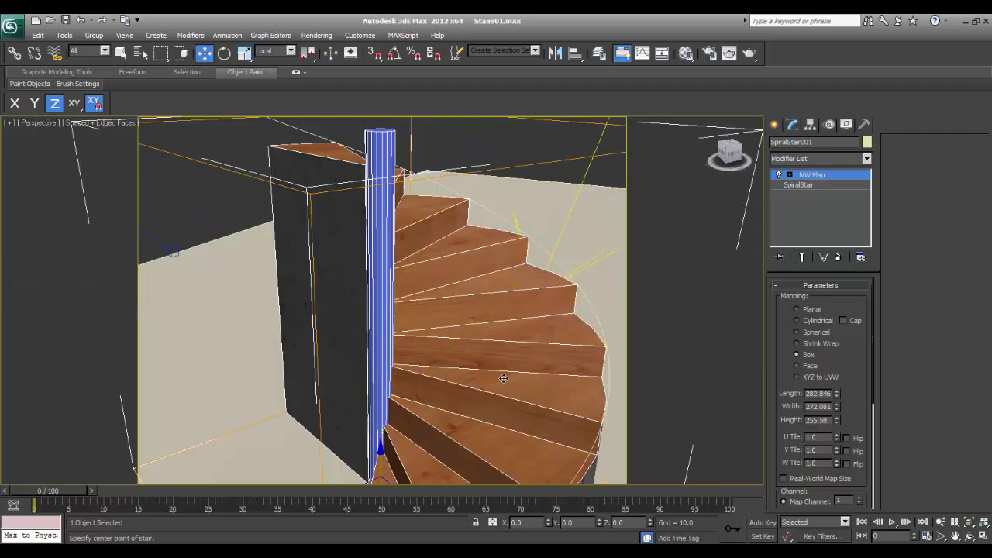
# Set the reflection color of sub-material 4 in the stair's Multi/Sub-Object material to a near-white value of 245.
pyautogui.press('m')
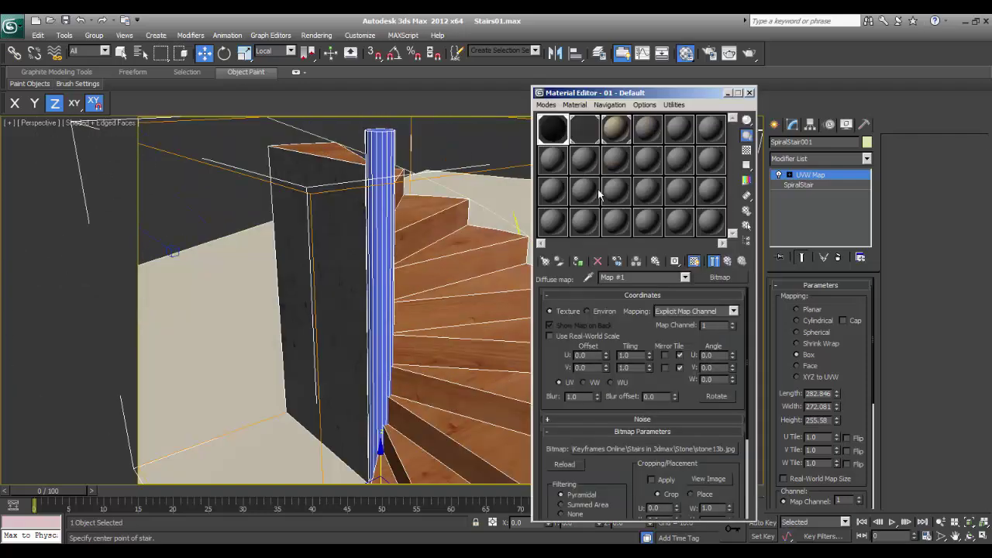
pyautogui.click(728, 262)
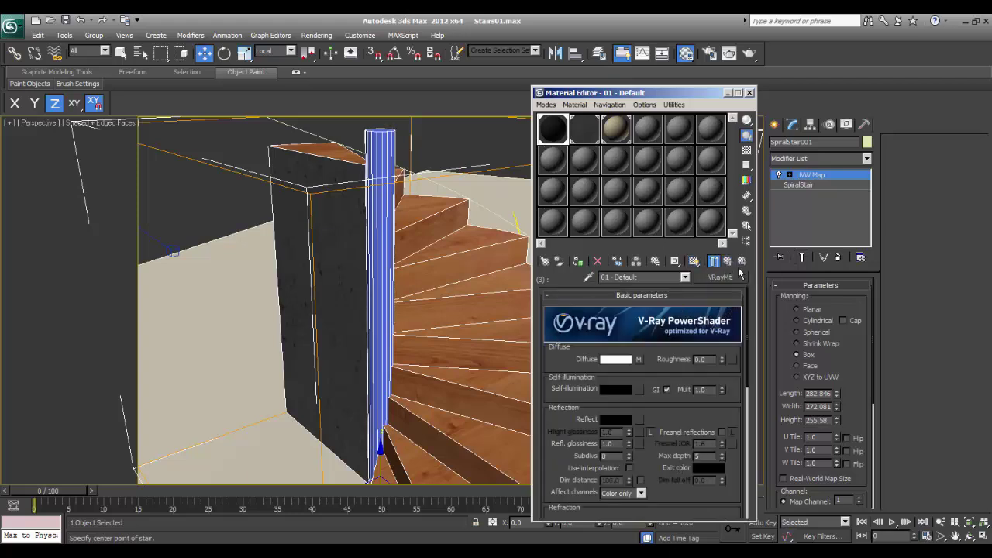
pyautogui.click(728, 262)
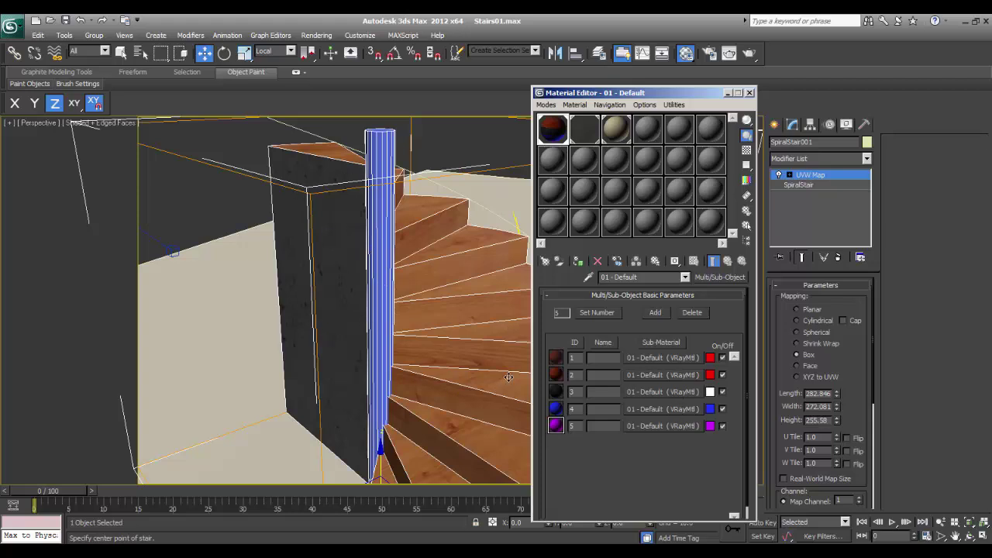
pyautogui.click(684, 412)
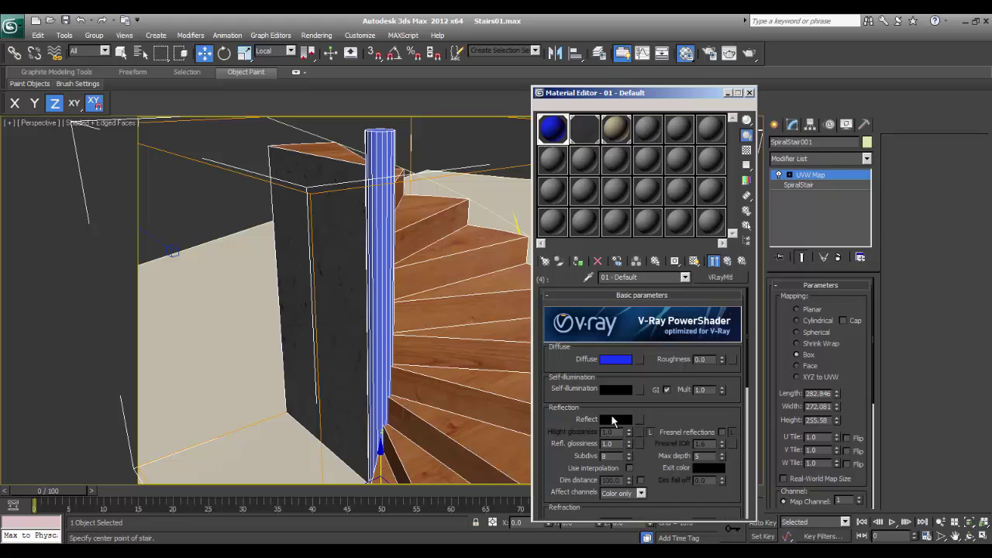
pyautogui.click(613, 417)
pyautogui.click(358, 180)
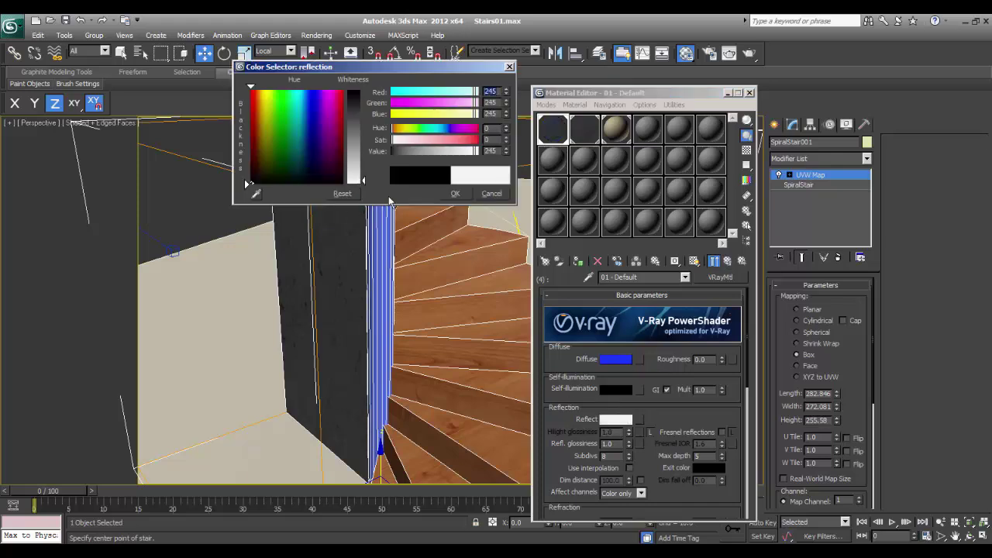
pyautogui.click(455, 193)
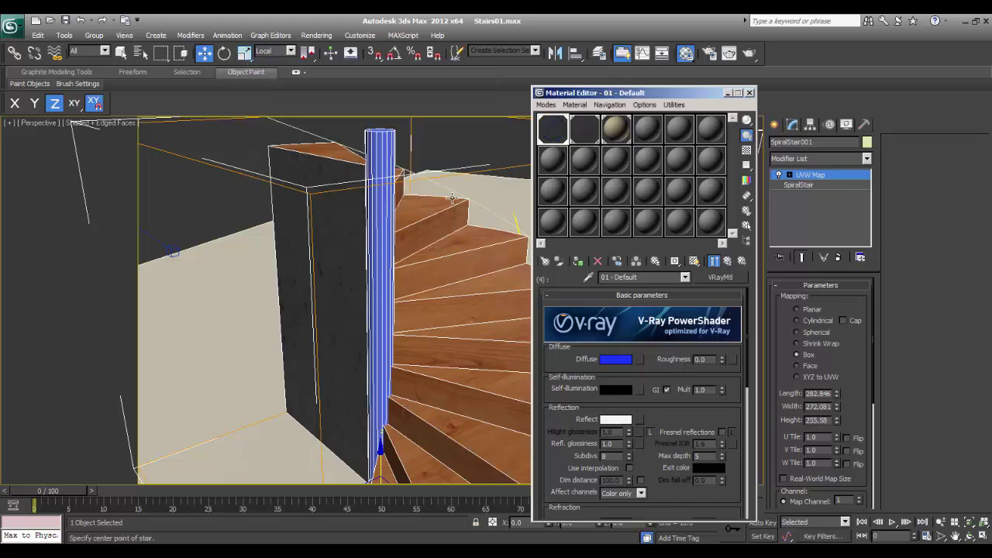
# Change the diffuse color of sub-material 4 to a dark gray with a value of 27.
pyautogui.click(612, 360)
pyautogui.click(246, 184)
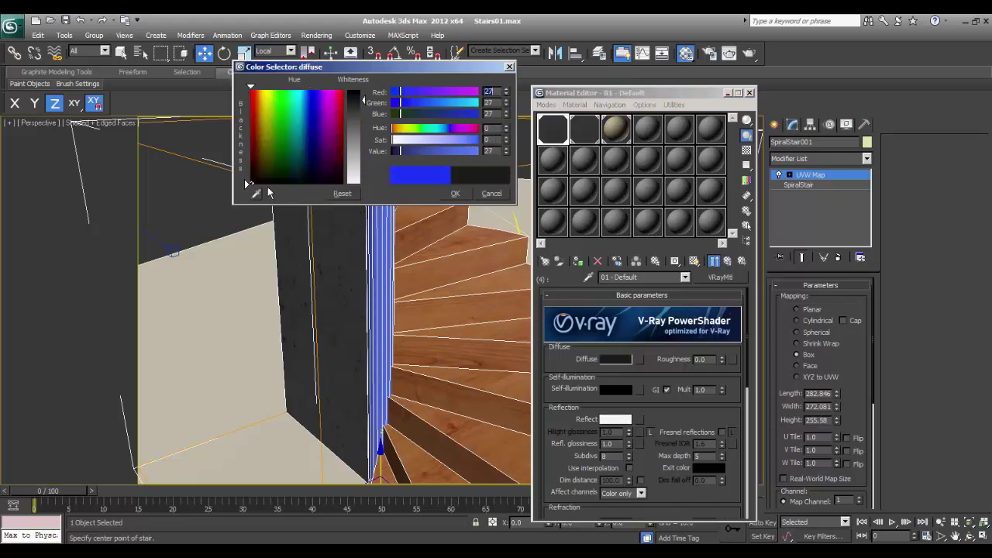
pyautogui.click(456, 194)
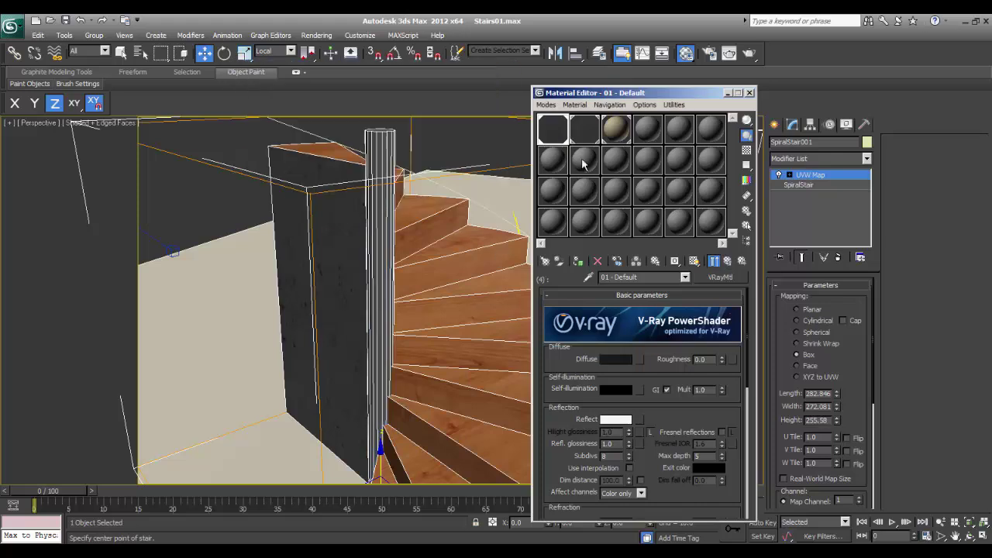
pyautogui.click(749, 93)
# In the camera view, rotate the spiral stair about its Z axis to about 156 degrees so the lowest steps face the camera.
pyautogui.press('c')
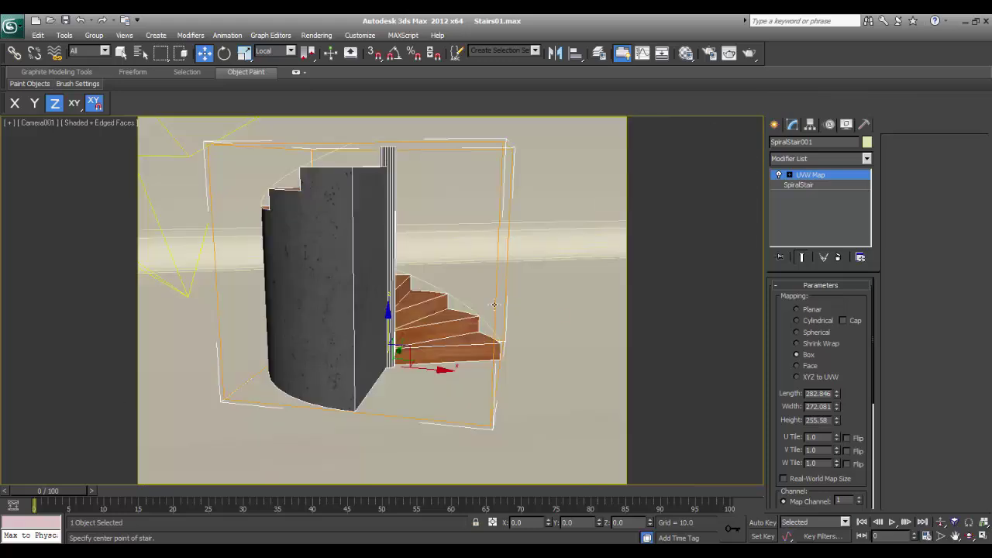
pyautogui.click(776, 126)
pyautogui.press('e')
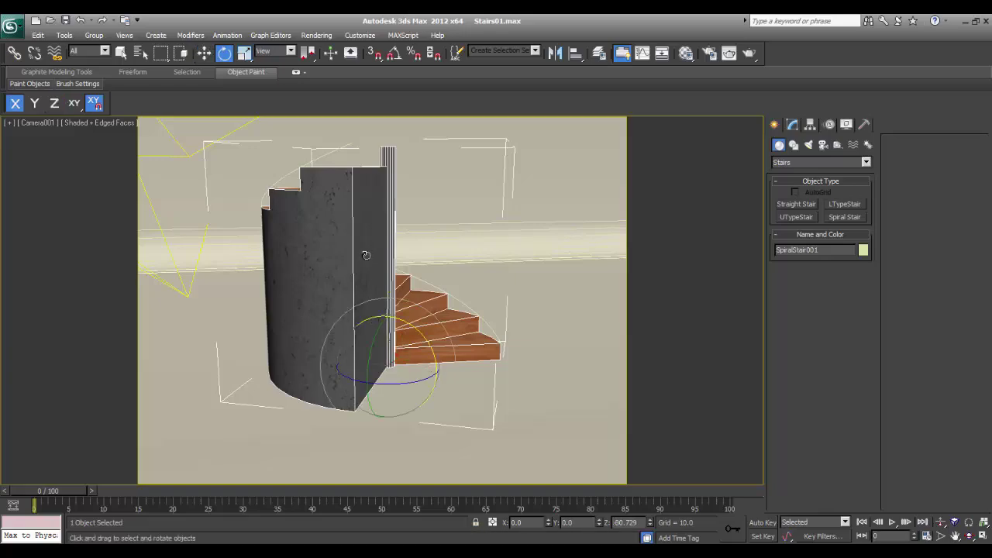
pyautogui.moveTo(405, 379); pyautogui.dragTo(232, 372)
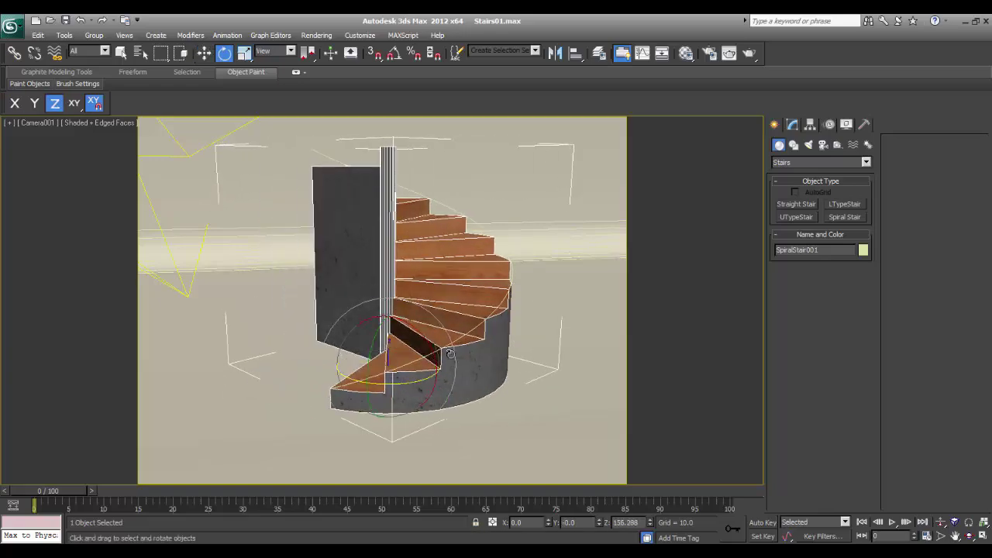
pyautogui.click(794, 127)
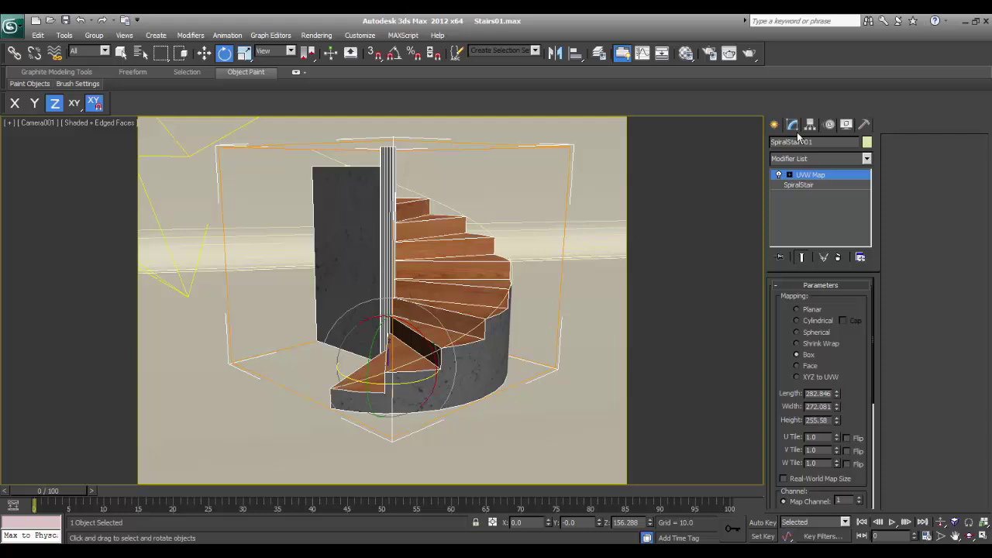
# Switch the spiral stair to the Open type and increase its step thickness to 21.277.
pyautogui.click(799, 185)
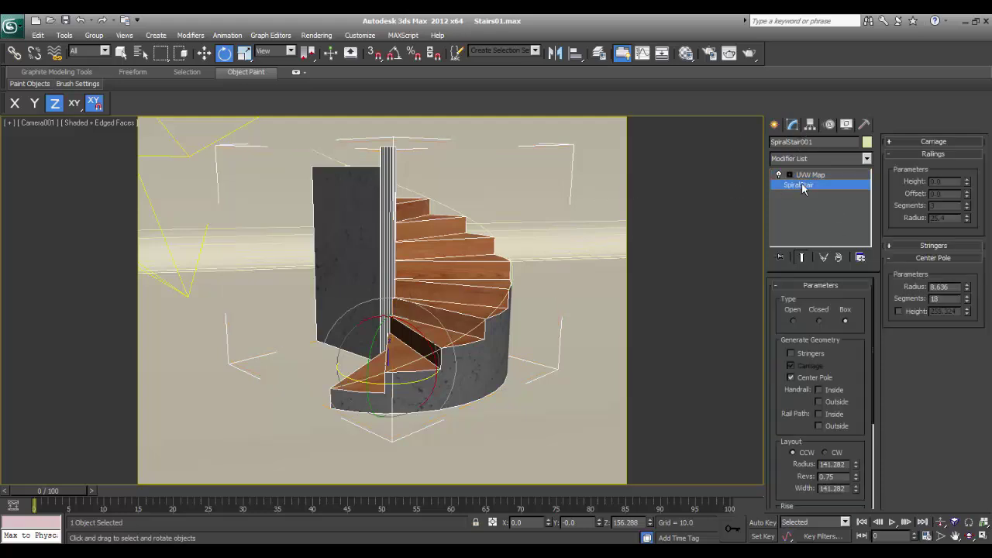
pyautogui.click(819, 321)
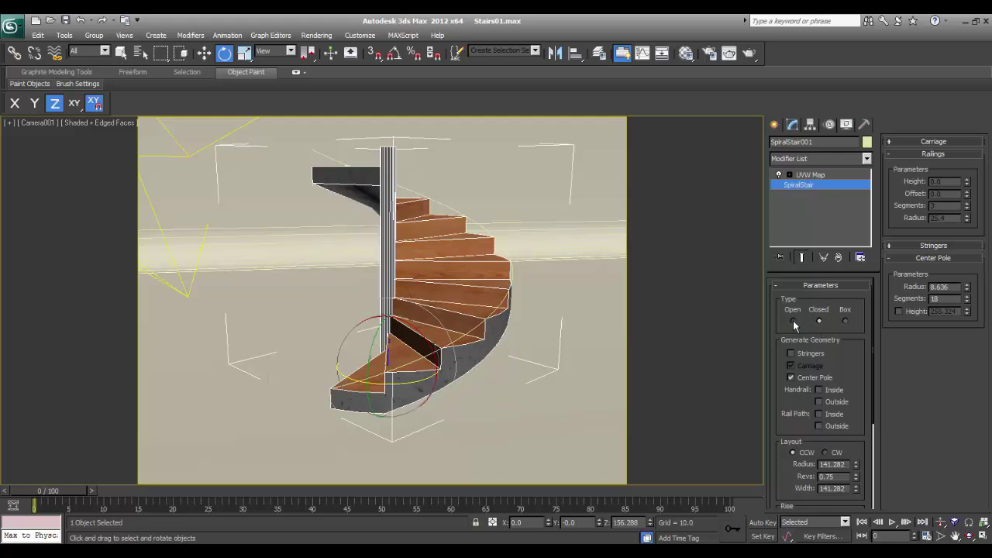
pyautogui.click(793, 321)
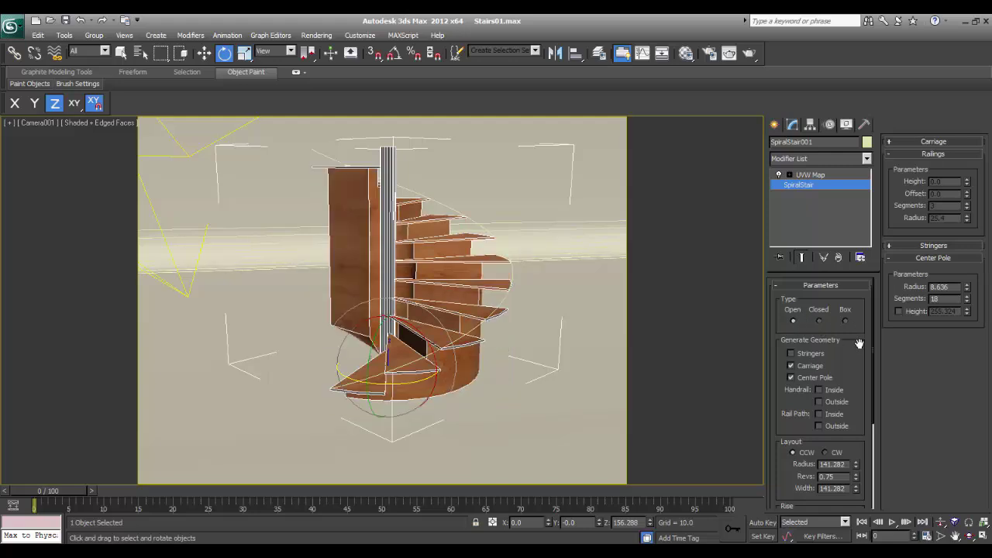
pyautogui.scroll(-3, 841, 356)
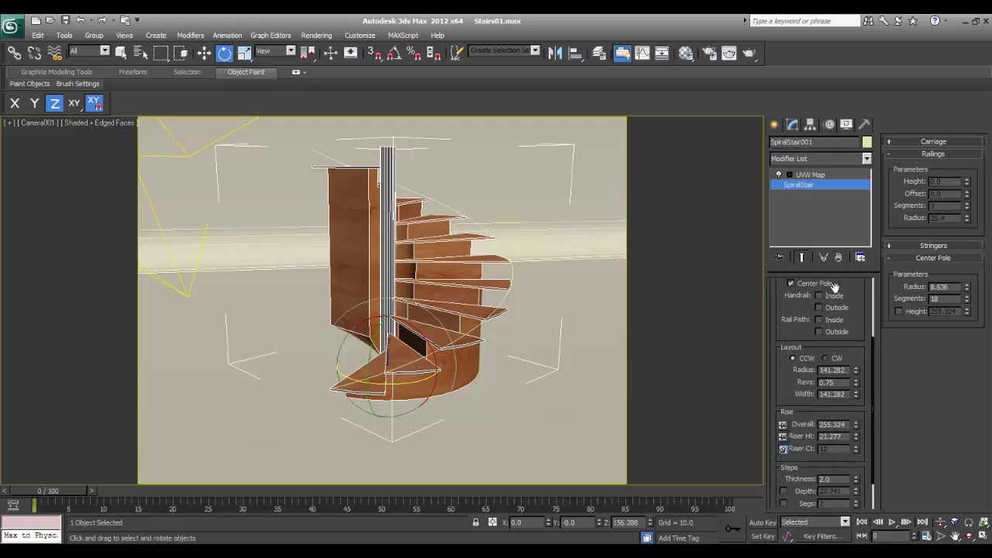
pyautogui.scroll(-1, 810, 455)
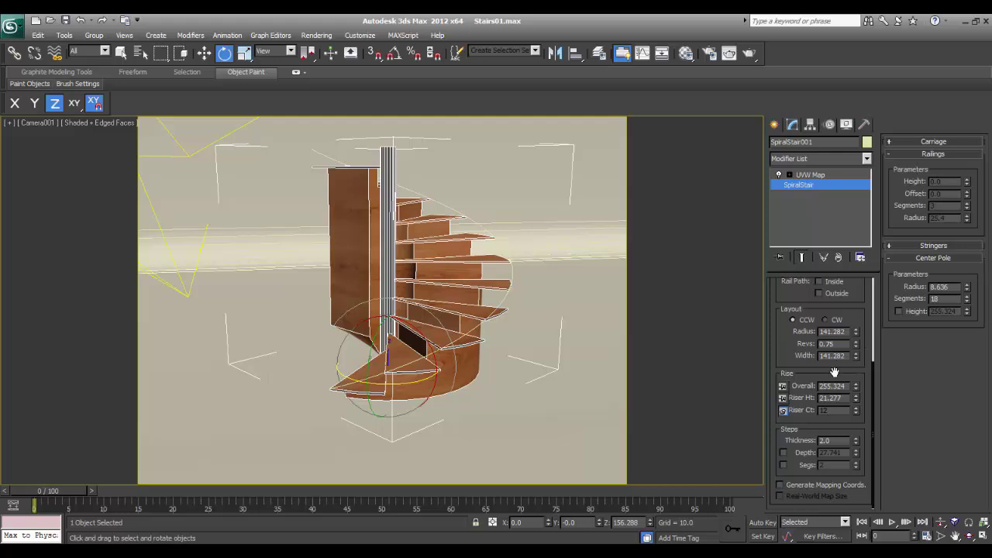
pyautogui.moveTo(810, 365); pyautogui.dragTo(808, 416)
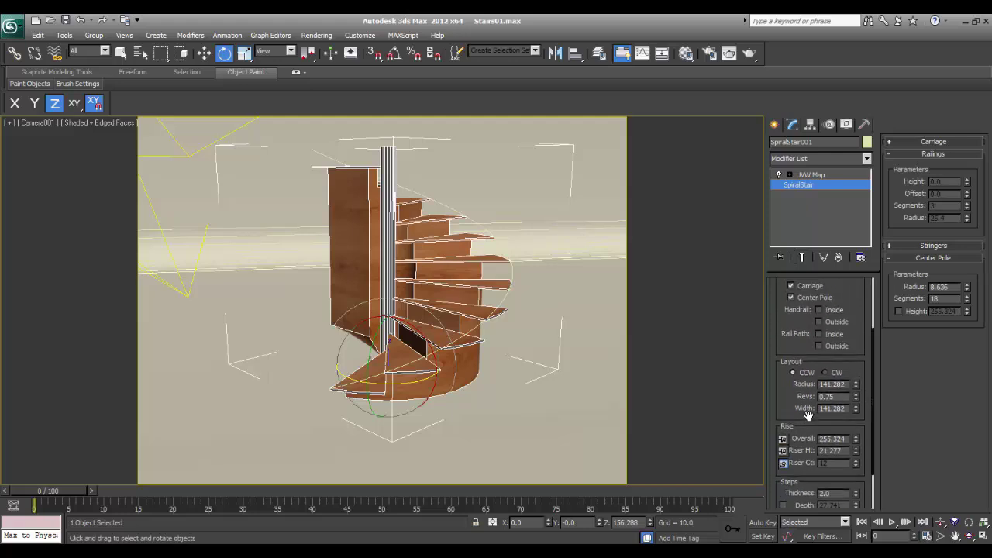
pyautogui.scroll(-2, 808, 417)
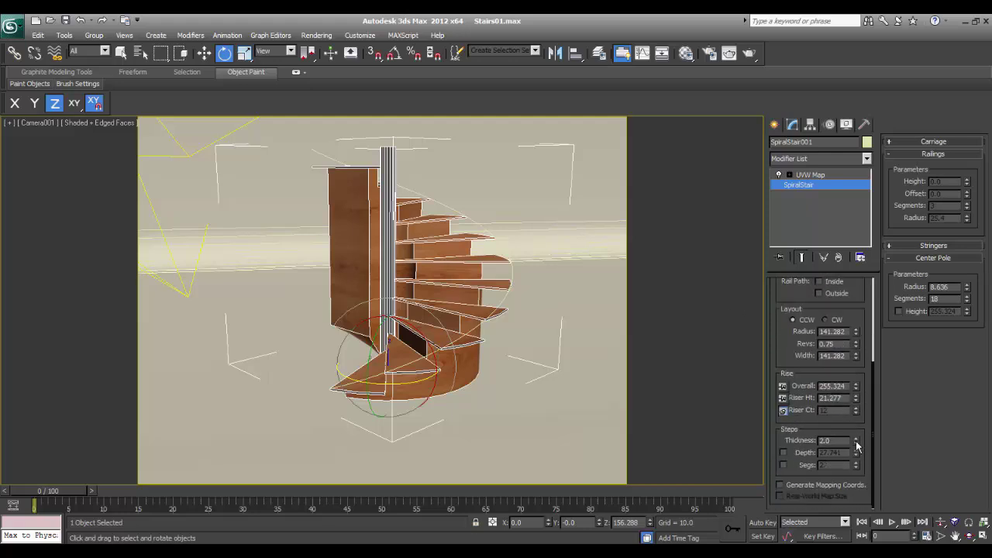
pyautogui.moveTo(857, 441); pyautogui.dragTo(923, 321)
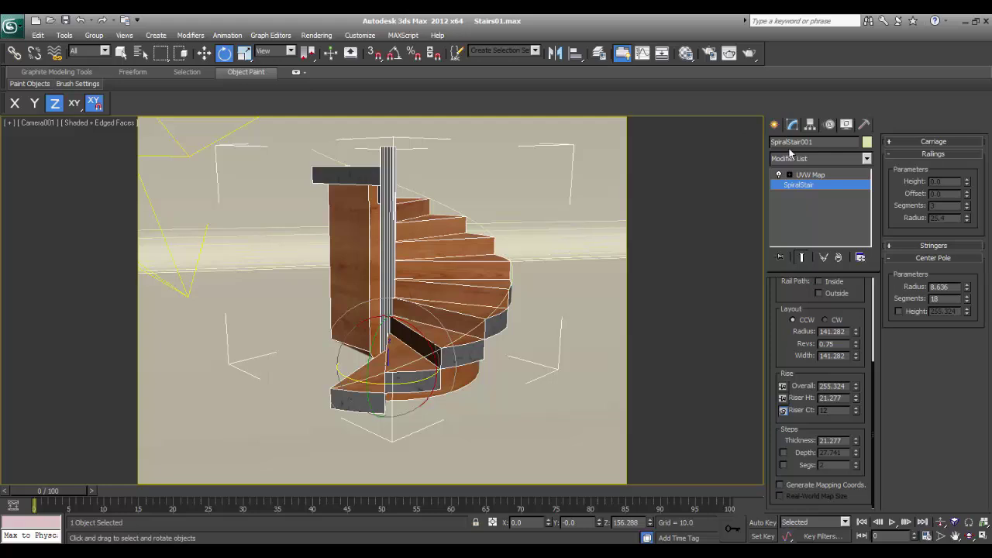
# Create an AEC Extended railing in front of the spiral stair, about 380.5 long and 124.3 high.
pyautogui.click(773, 125)
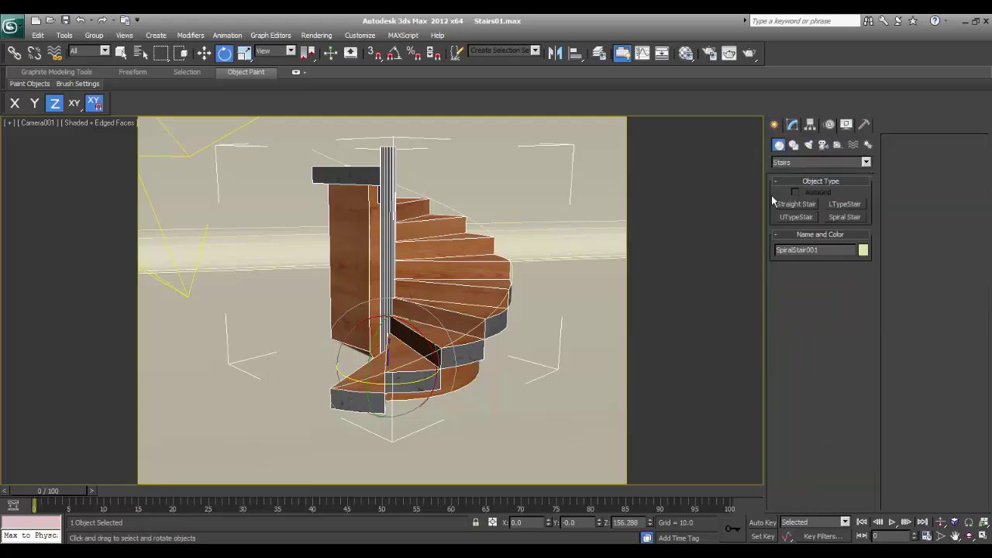
pyautogui.click(851, 162)
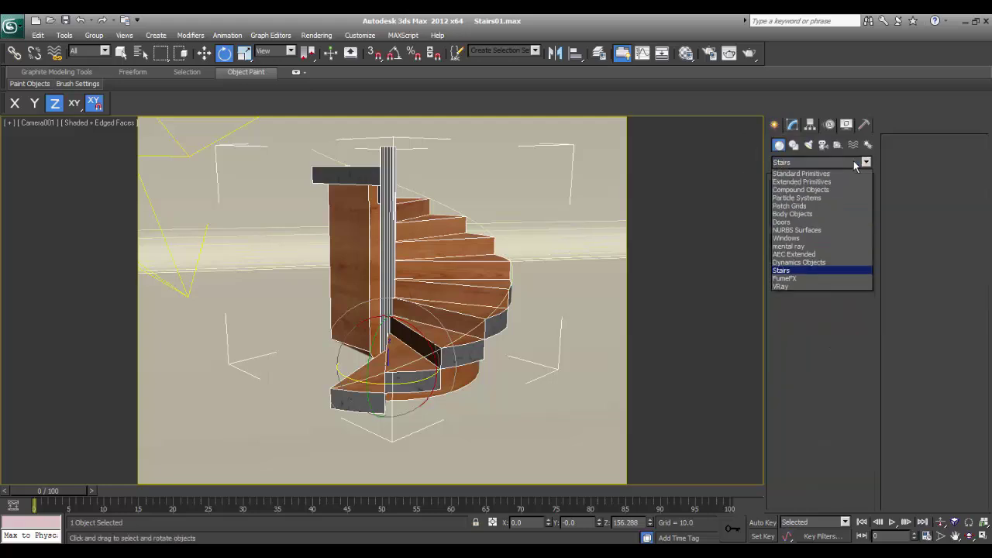
pyautogui.click(856, 164)
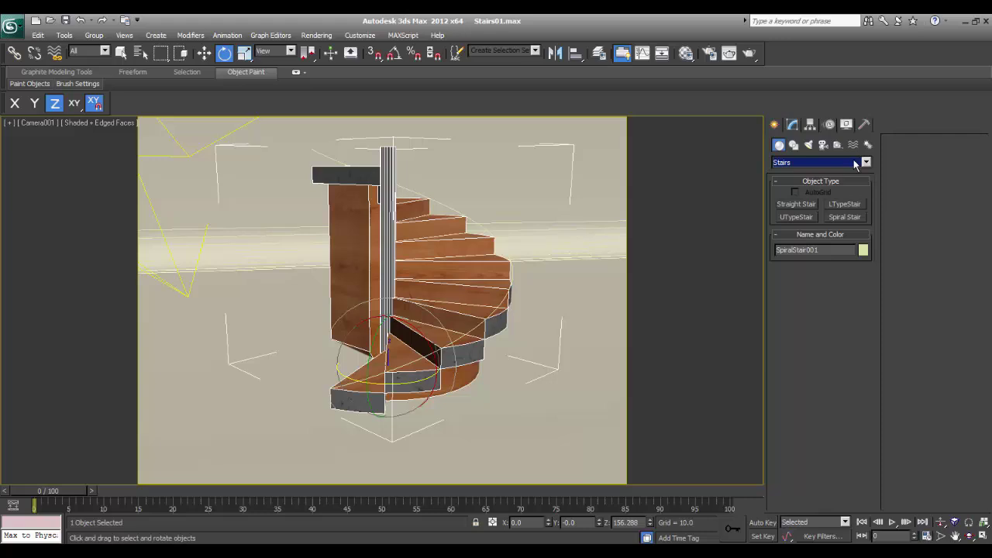
pyautogui.click(857, 164)
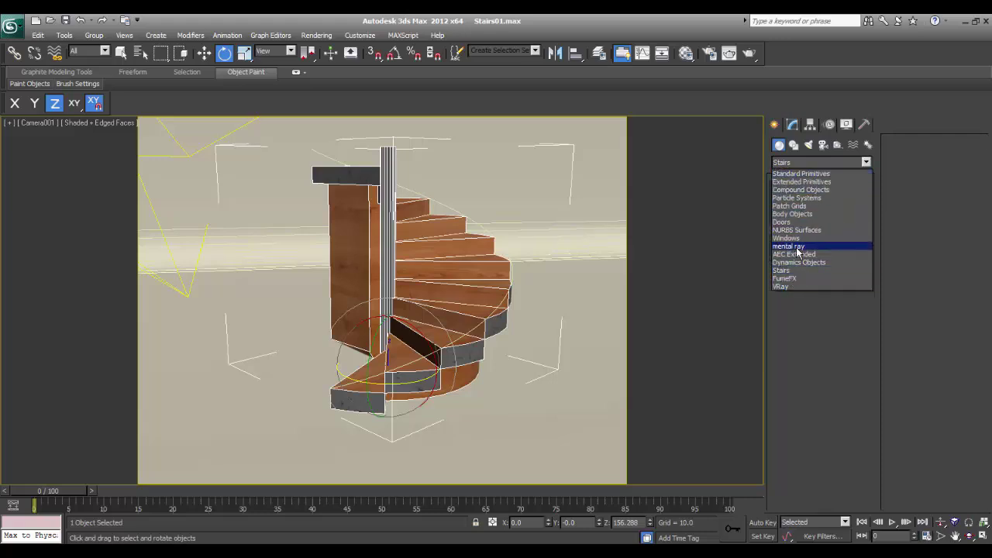
pyautogui.click(792, 254)
pyautogui.click(843, 204)
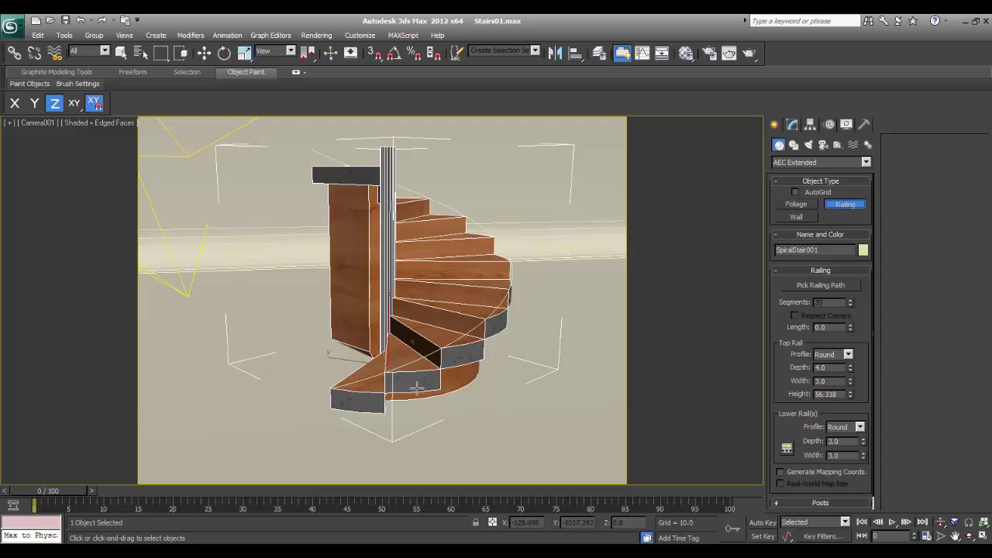
pyautogui.moveTo(534, 373); pyautogui.dragTo(215, 476)
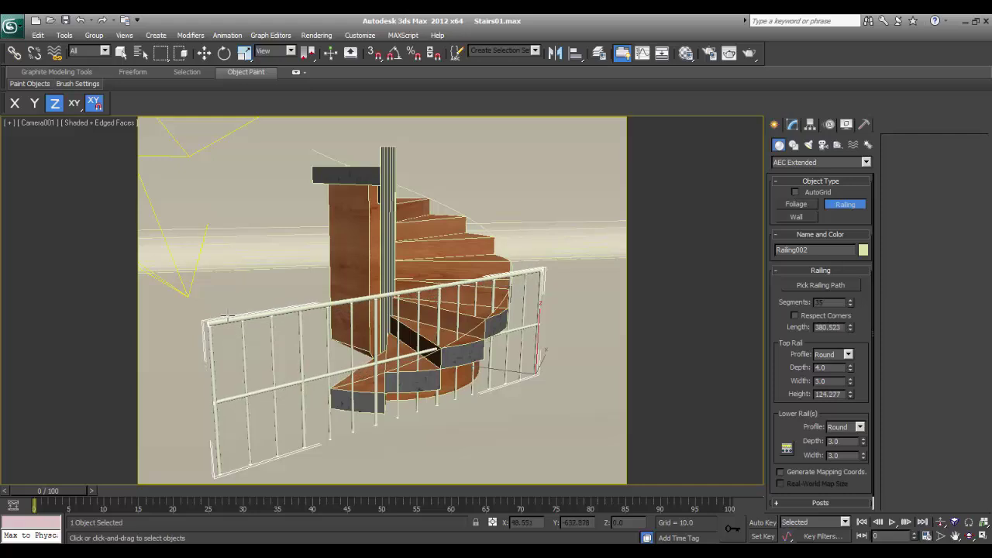
pyautogui.click(266, 336)
# Assign the spiral stair's outer rail path as the new railing's path and lower the railing slightly along its Z axis.
pyautogui.press('e')
pyautogui.click(792, 125)
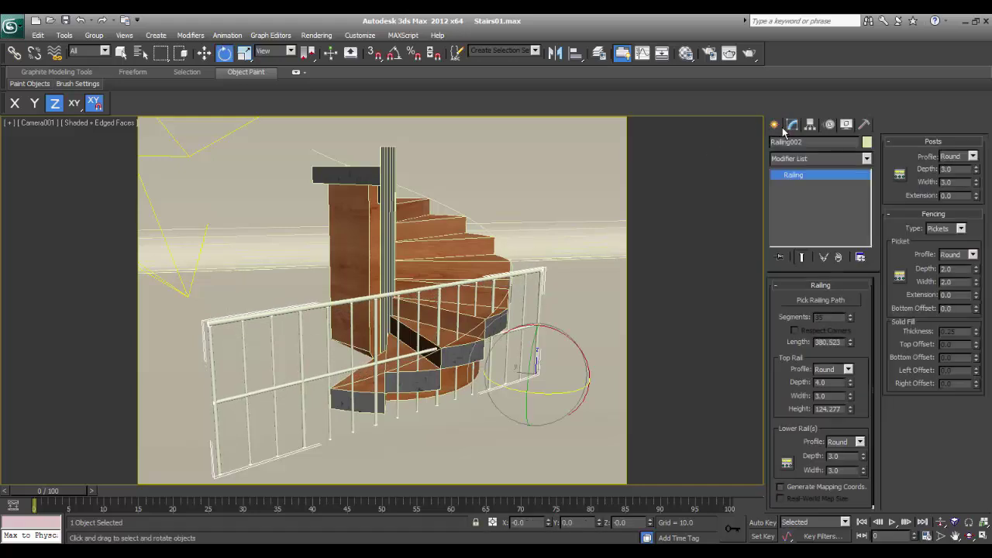
pyautogui.click(803, 302)
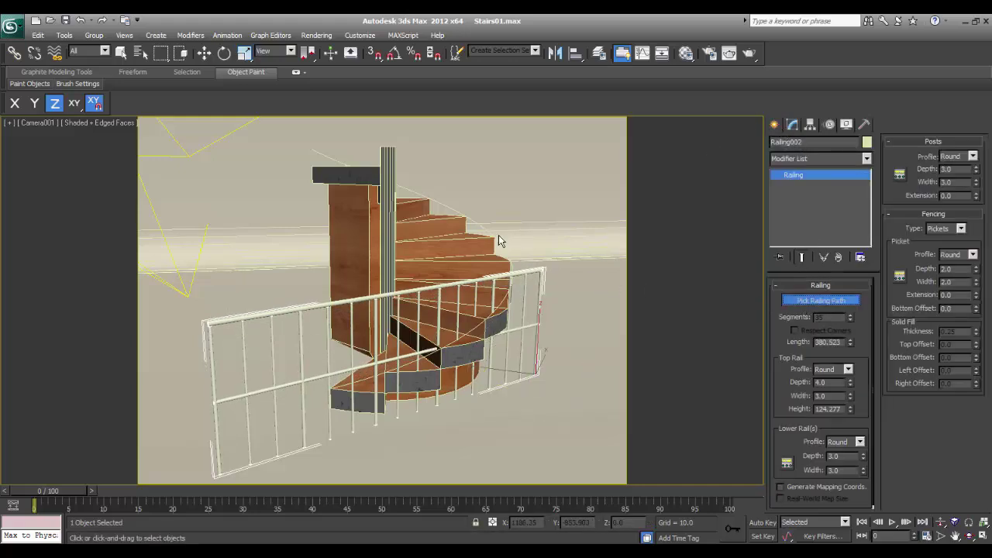
pyautogui.click(480, 219)
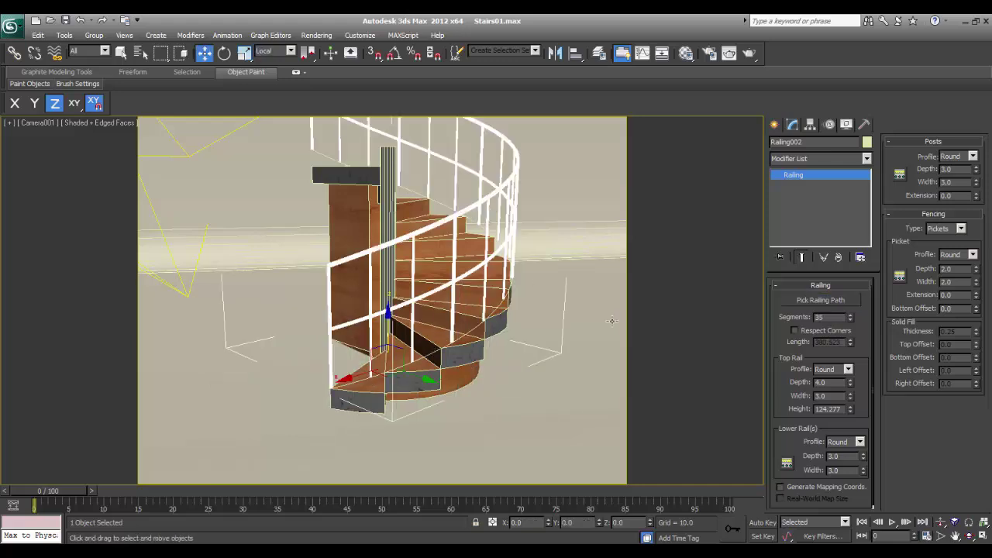
pyautogui.rightClick(505, 331)
pyautogui.click(516, 339)
pyautogui.moveTo(388, 314)
pyautogui.mouseDown()
pyautogui.moveTo(387, 335)
pyautogui.moveTo(388, 325)
pyautogui.mouseUp()
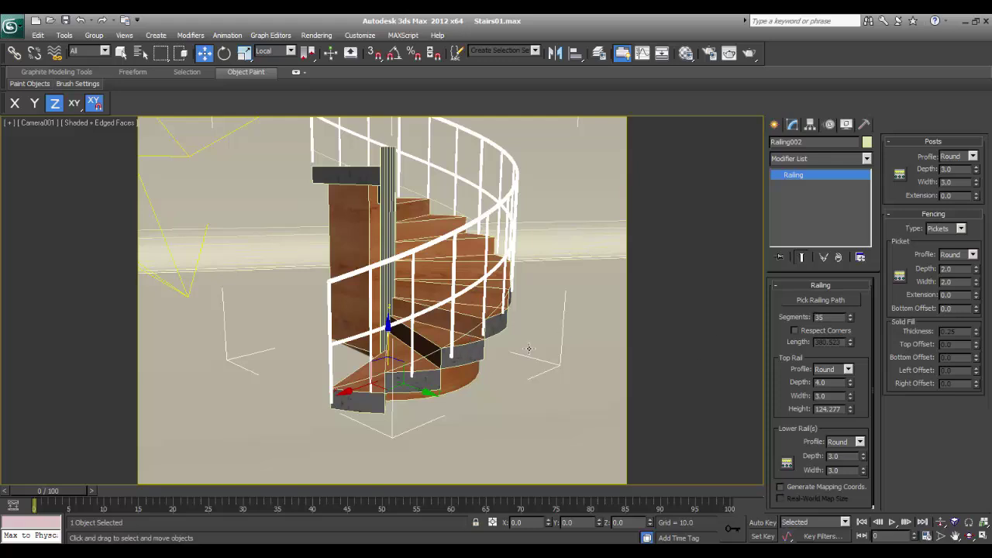
# Select the spiral stair's RightRail path and scale it uniformly in the top view to about 95.4% so it lies inside the tread edges.
pyautogui.click(425, 356)
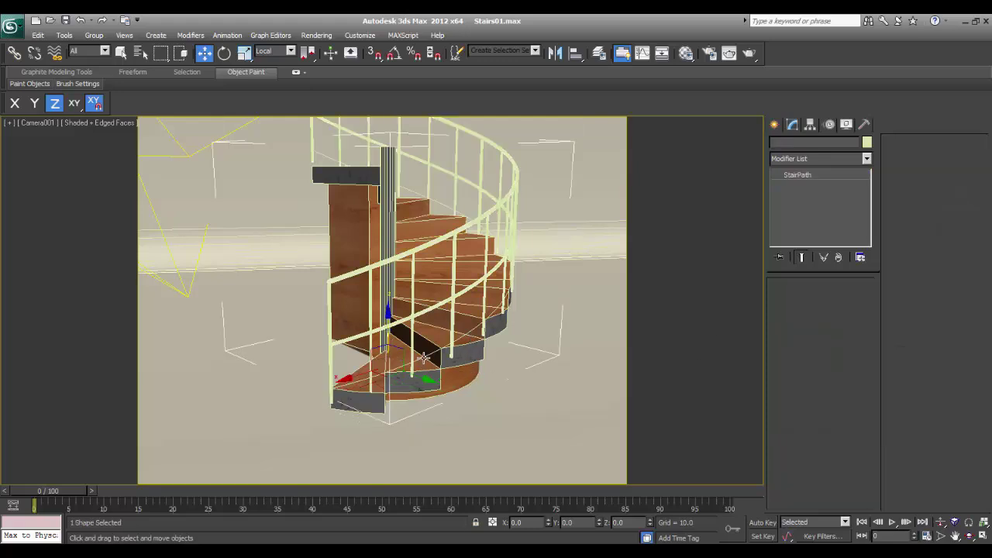
pyautogui.press('F3')
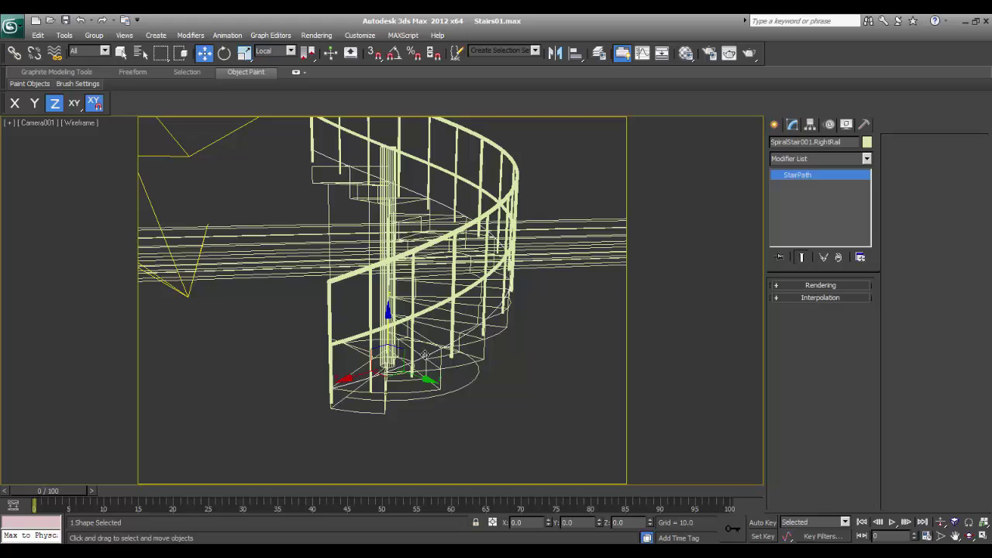
pyautogui.press('F3')
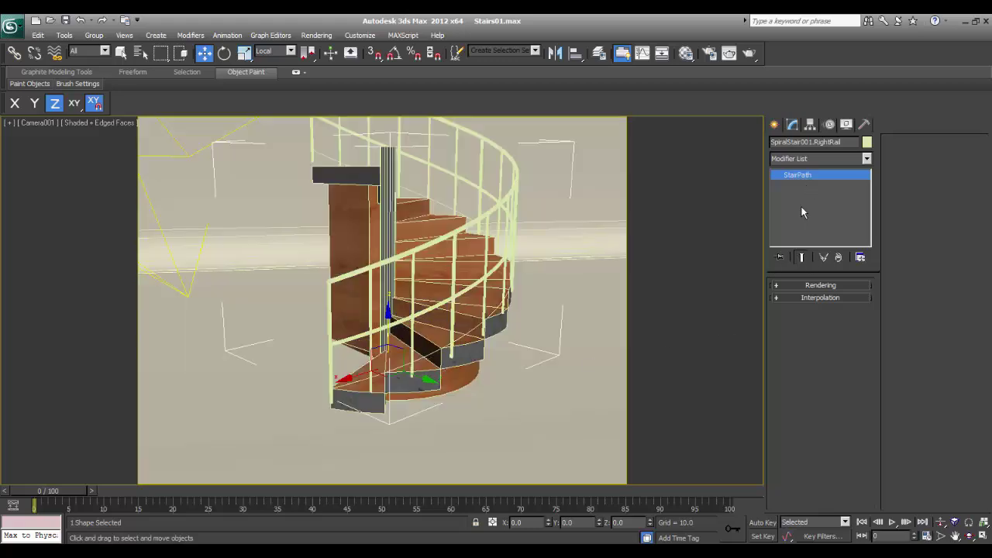
pyautogui.click(469, 351)
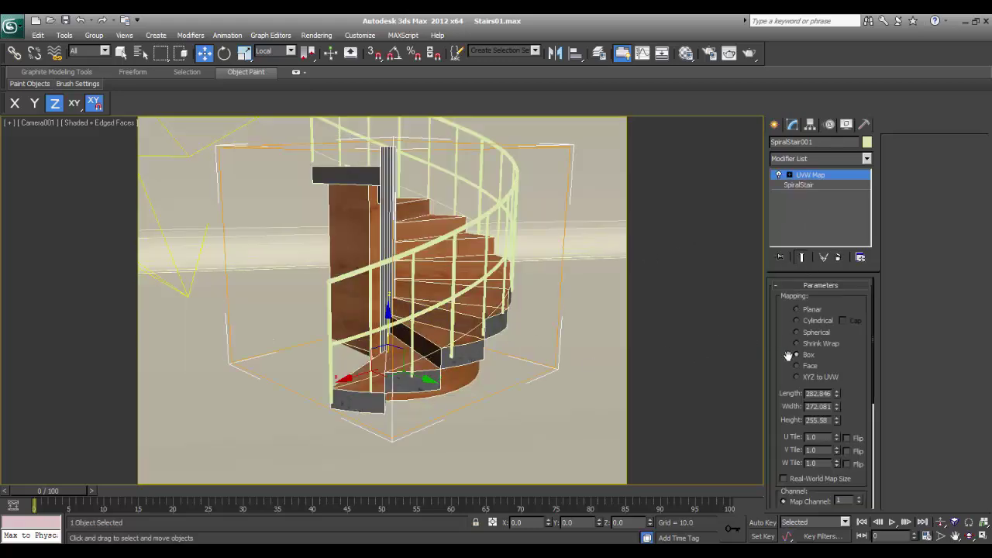
pyautogui.click(798, 186)
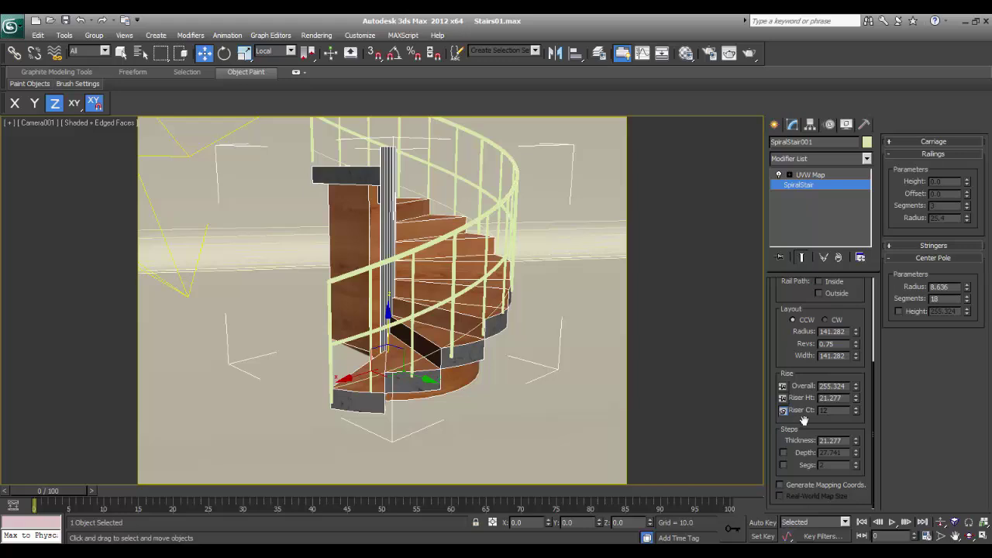
pyautogui.click(430, 389)
pyautogui.click(457, 367)
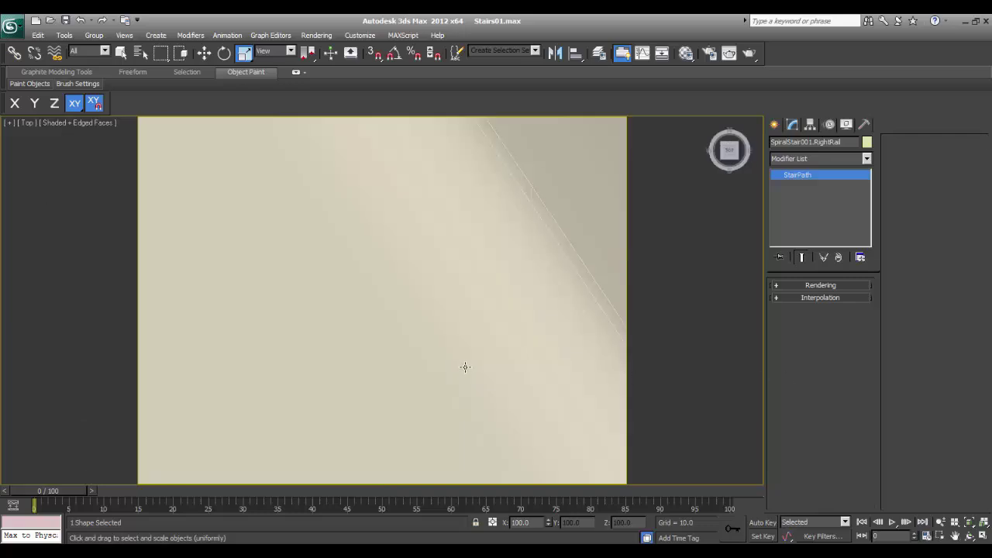
pyautogui.press('F3')
pyautogui.scroll(-10, 457, 368)
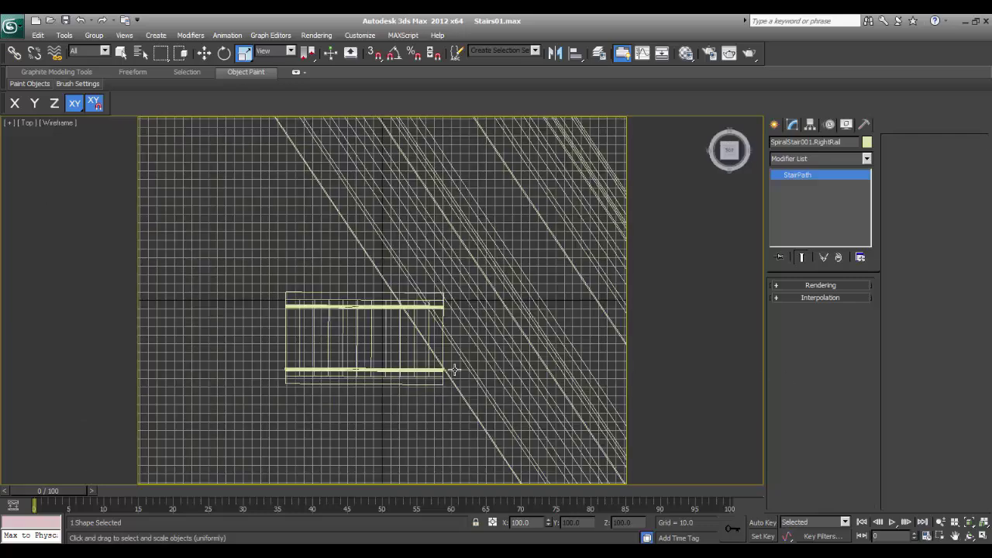
pyautogui.moveTo(391, 331); pyautogui.dragTo(413, 336, button='middle')
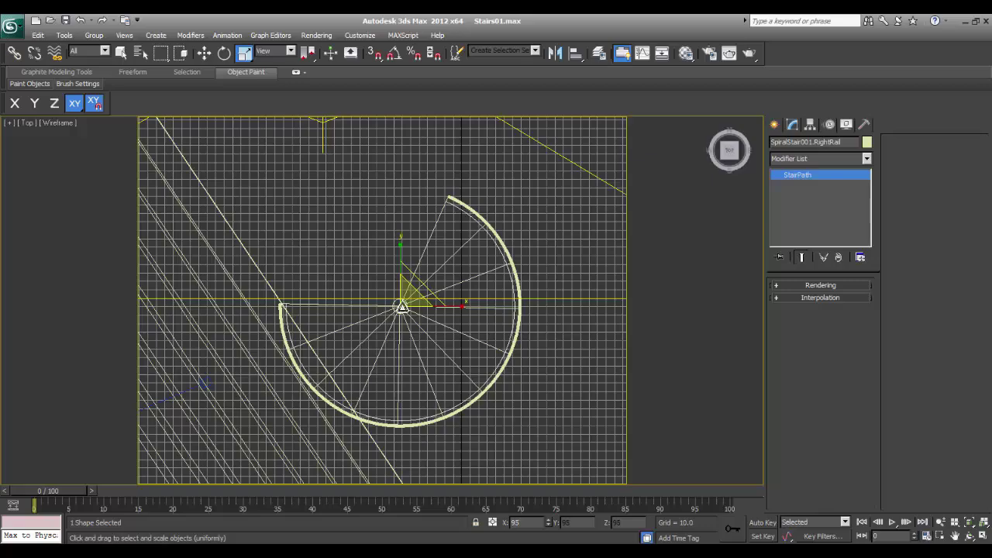
pyautogui.press('p')
pyautogui.moveTo(469, 403)
pyautogui.keyDown('alt'); pyautogui.mouseDown(button='middle')
pyautogui.moveTo(287, 365)
pyautogui.moveTo(401, 349)
pyautogui.mouseUp(button='middle'); pyautogui.keyUp('alt')
pyautogui.press('F3')
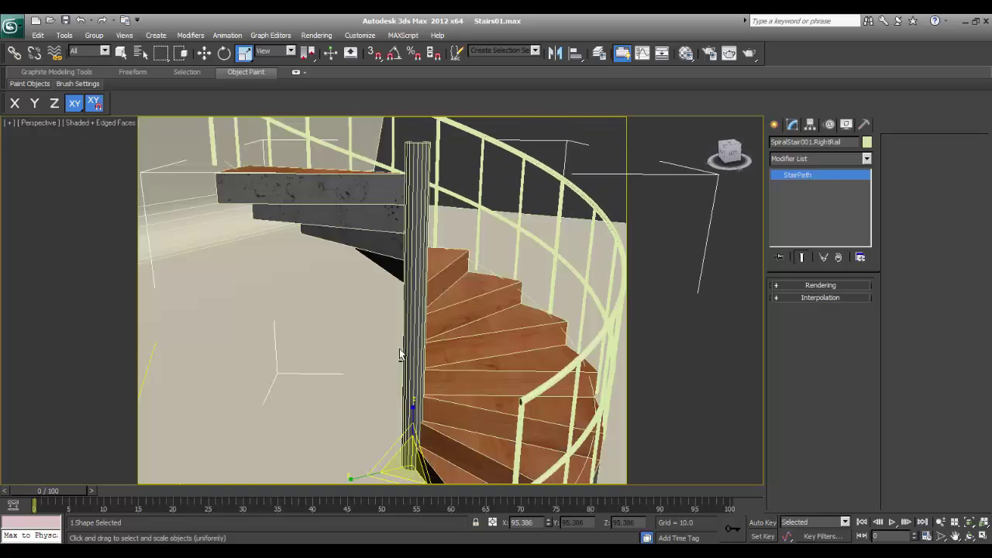
# Pick the scaled stair rail path again as the railing's path and check the posts on the treads without edged faces.
pyautogui.rightClick(540, 313)
pyautogui.click(555, 323)
pyautogui.click(576, 271)
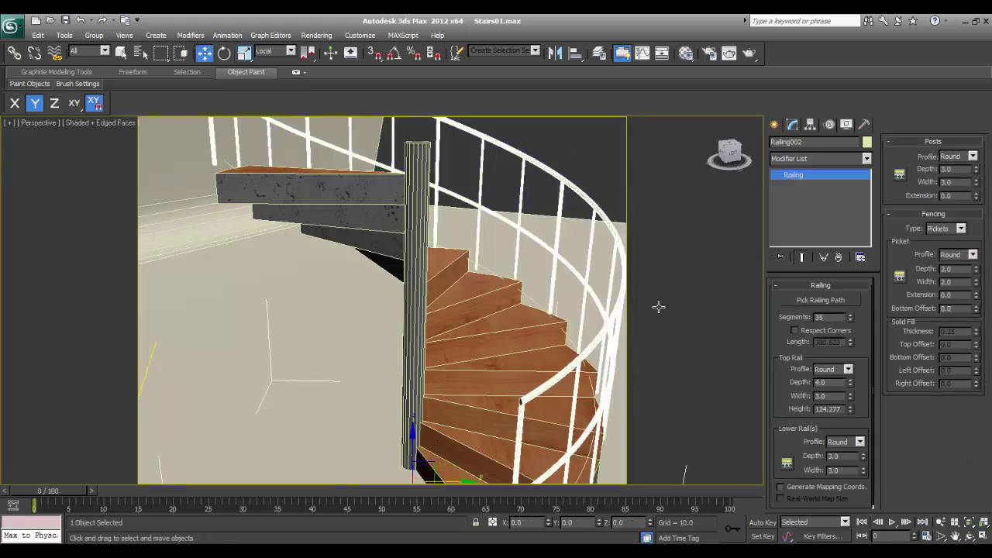
pyautogui.click(820, 300)
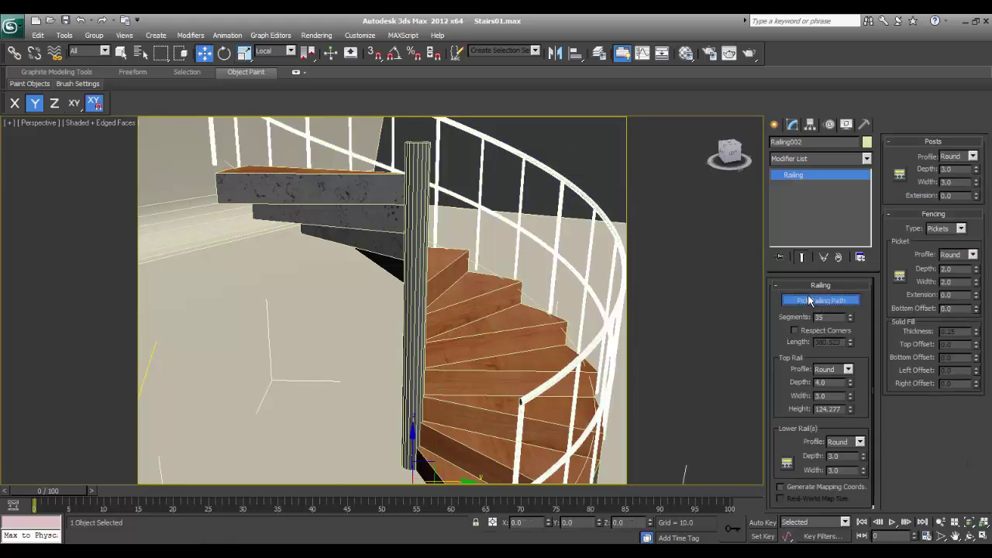
pyautogui.click(534, 297)
pyautogui.keyDown('alt'); pyautogui.moveTo(552, 343); pyautogui.dragTo(533, 333, button='middle'); pyautogui.keyUp('alt')
pyautogui.moveTo(534, 334); pyautogui.dragTo(518, 291, button='middle')
pyautogui.keyDown('alt'); pyautogui.moveTo(518, 291); pyautogui.dragTo(508, 293, button='middle'); pyautogui.keyUp('alt')
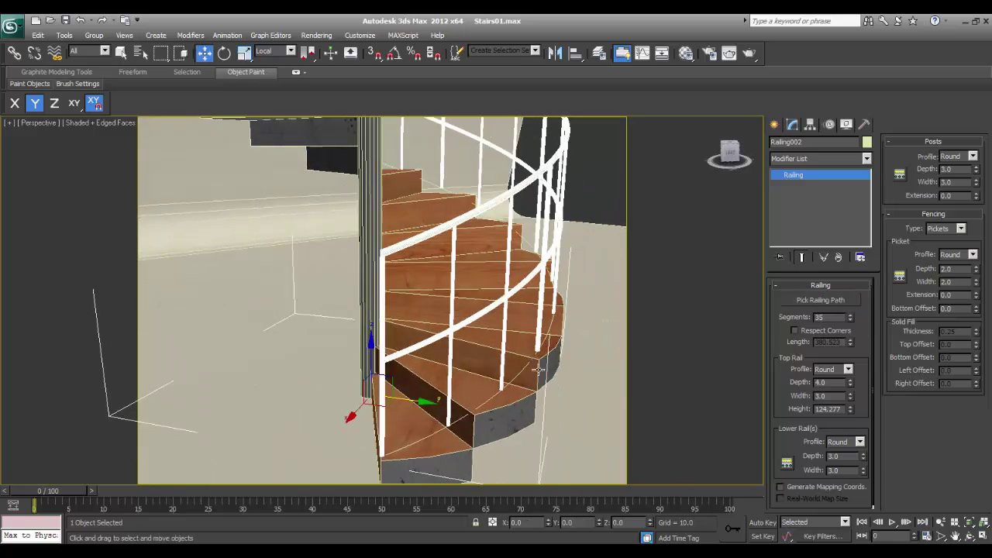
pyautogui.press('F4')
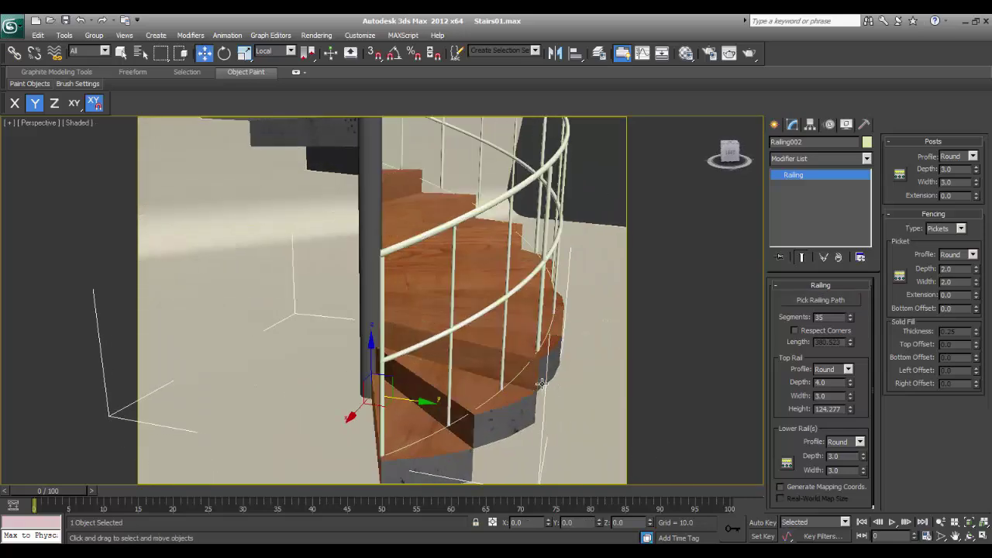
# Render the spiral stair with its railing from Camera001 and reposition the render window to view the result.
pyautogui.press('c')
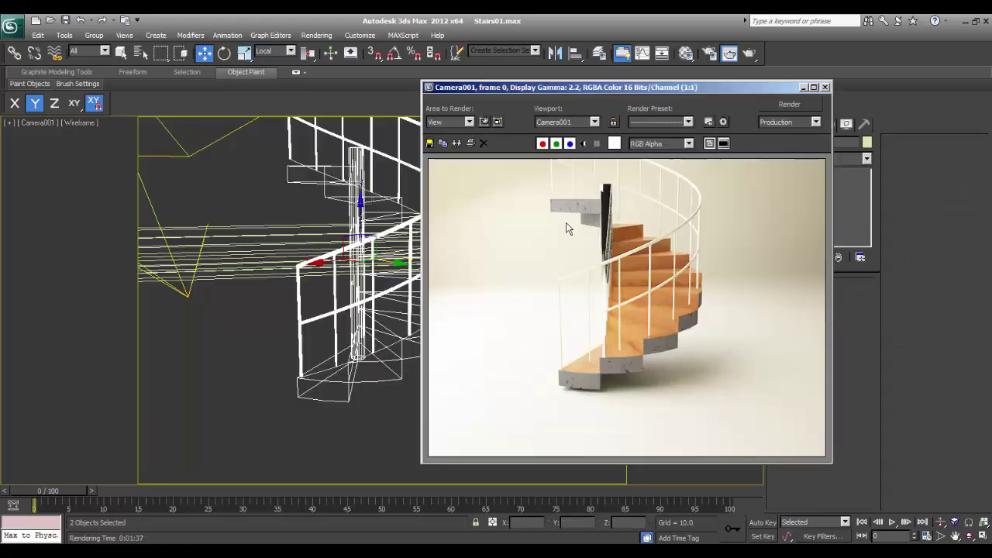
pyautogui.moveTo(636, 92); pyautogui.dragTo(553, 113)
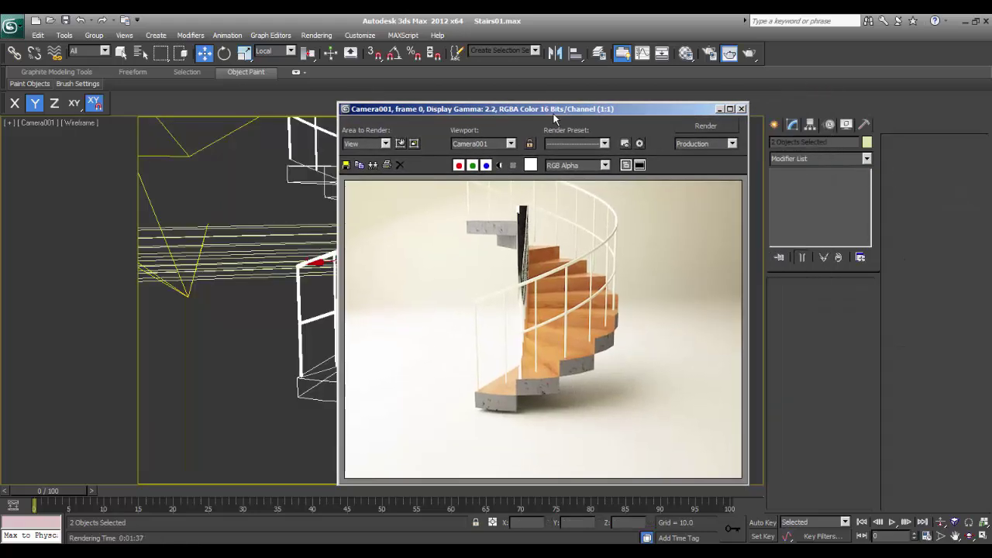